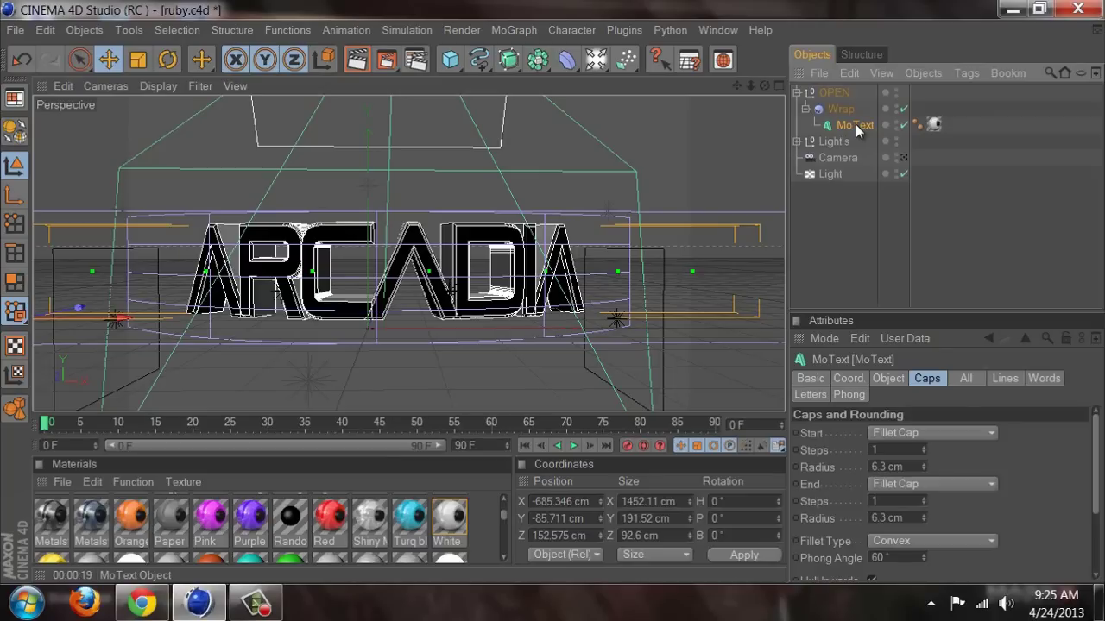
# Step: Examine the ARCADIA text's object properties, font, caps and material, and its Wrap deformer's settings
pyautogui.click(887, 378)
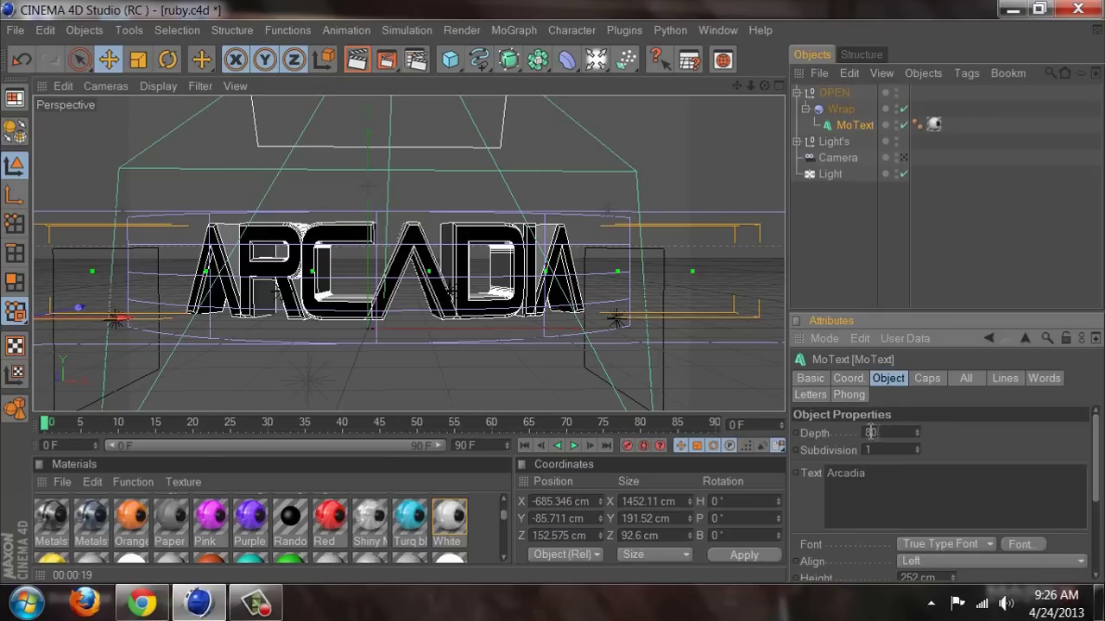
pyautogui.moveTo(1094, 470); pyautogui.dragTo(1094, 525)
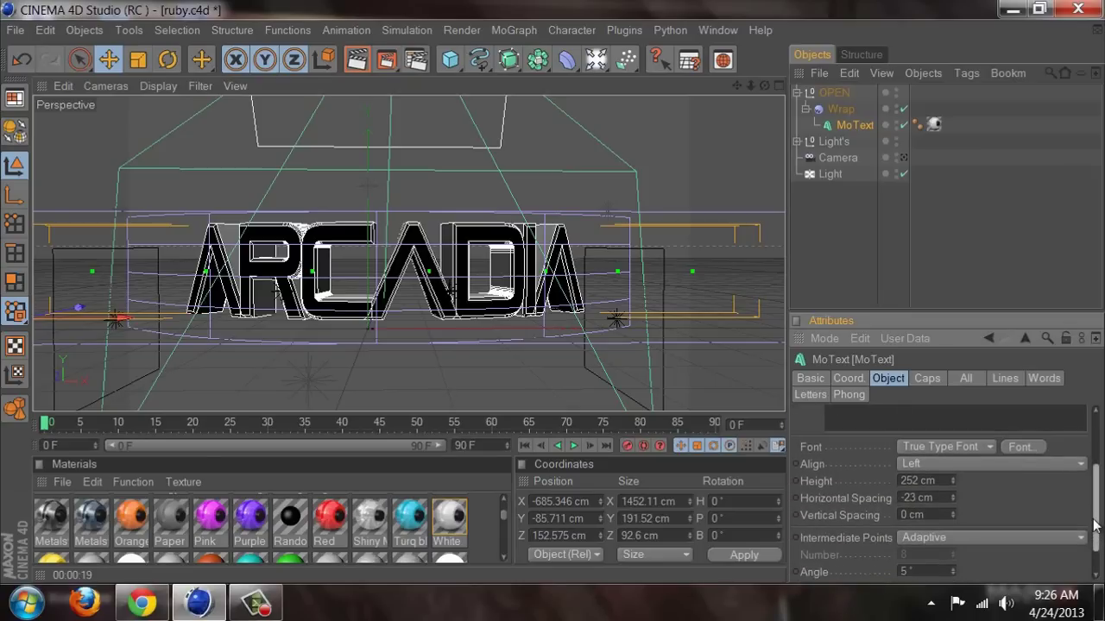
pyautogui.click(1003, 446)
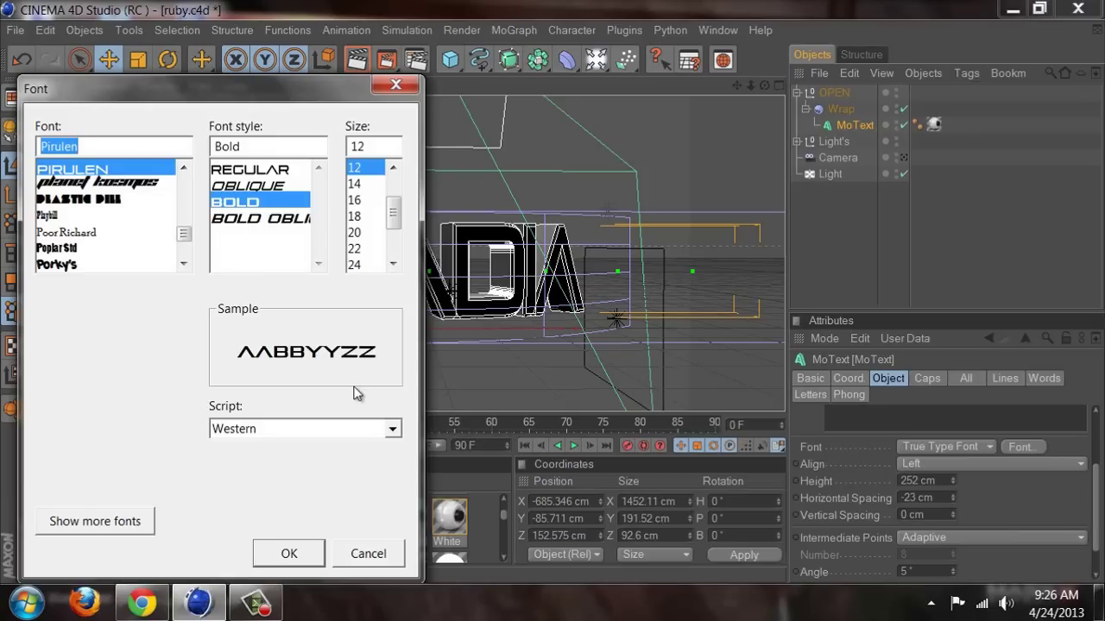
pyautogui.click(395, 84)
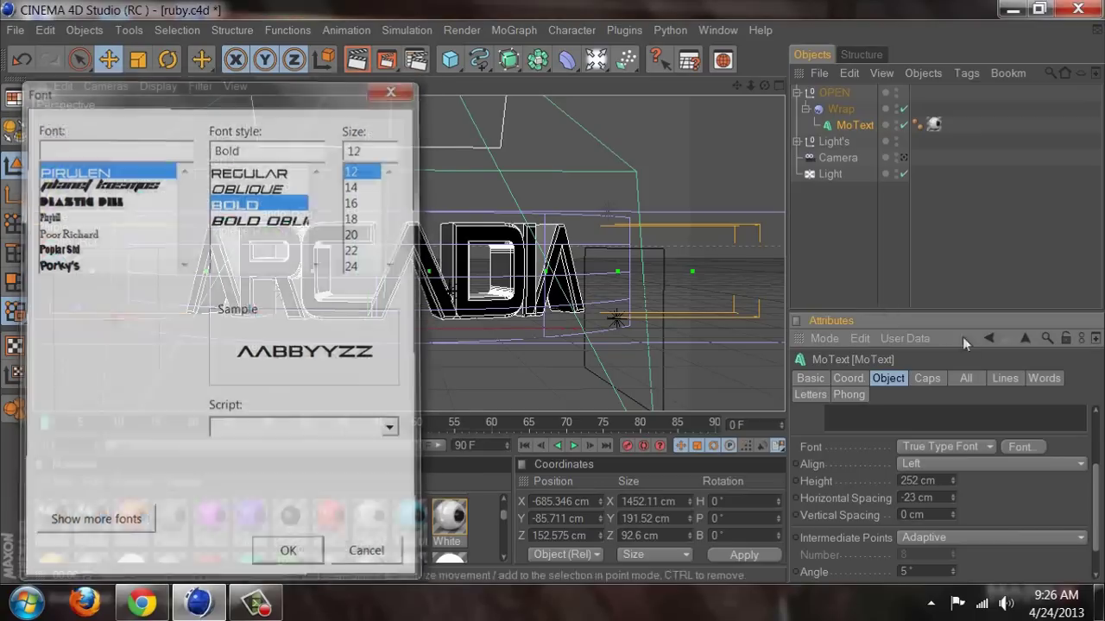
pyautogui.click(928, 379)
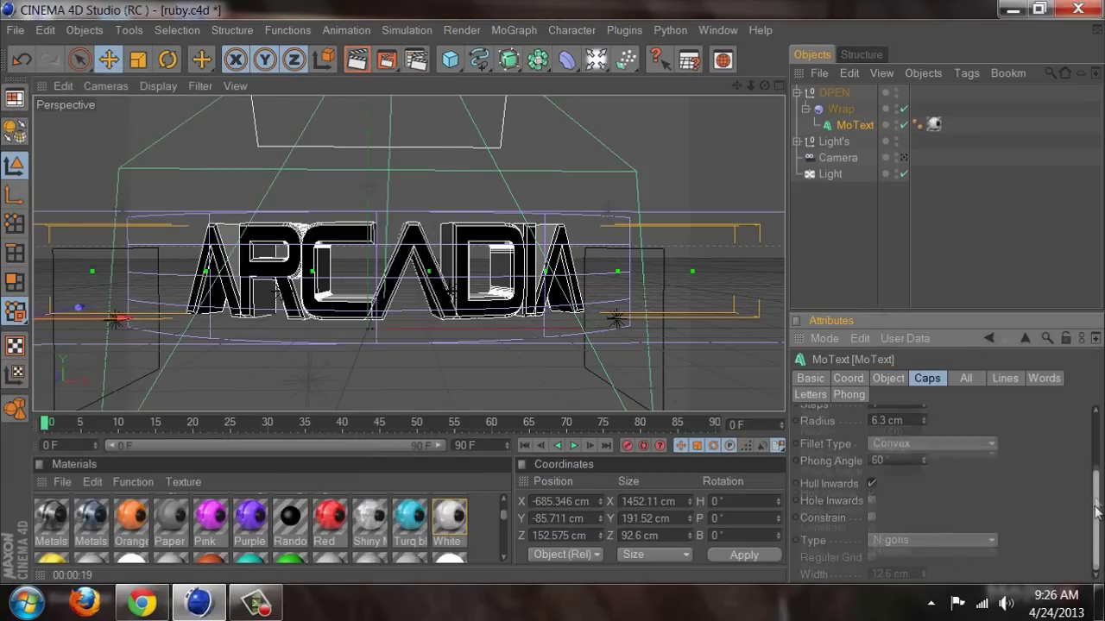
pyautogui.moveTo(1096, 517); pyautogui.dragTo(1092, 455)
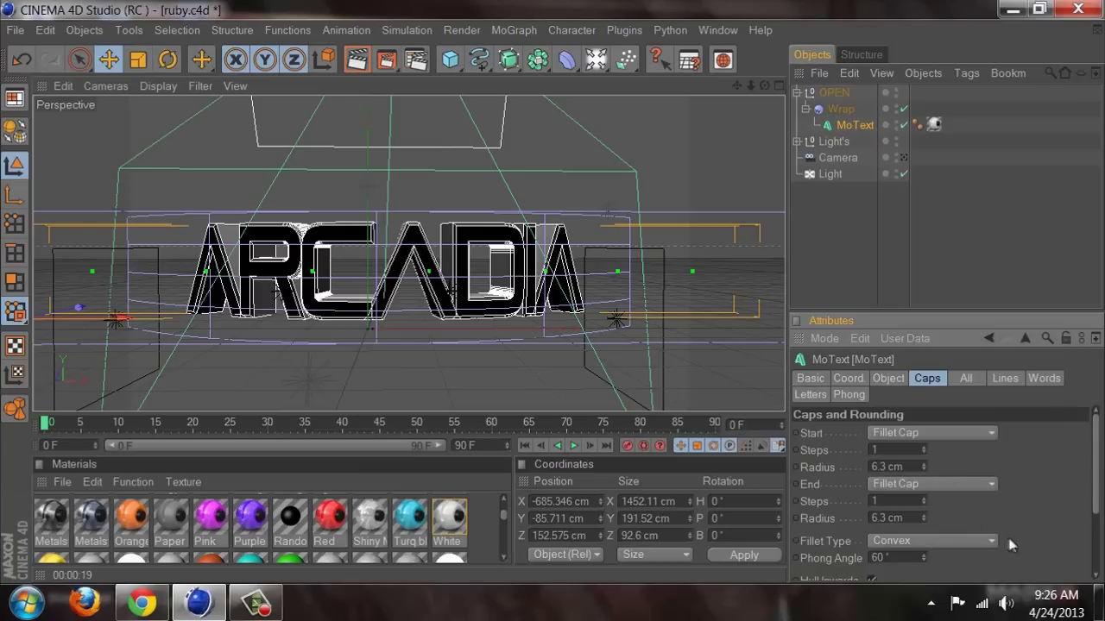
pyautogui.click(932, 125)
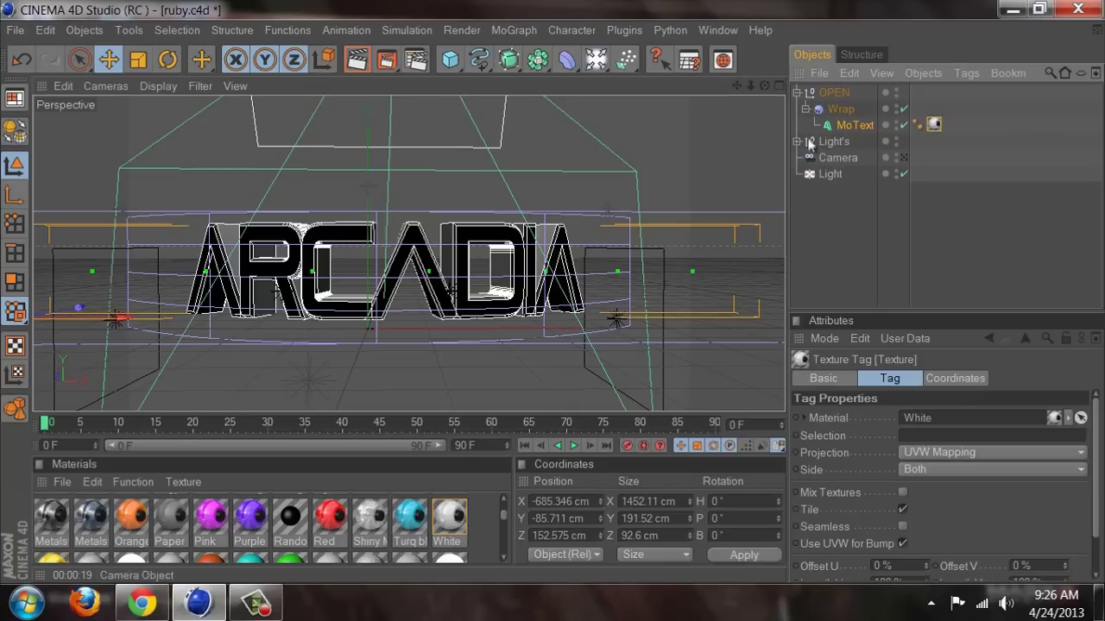
pyautogui.click(836, 113)
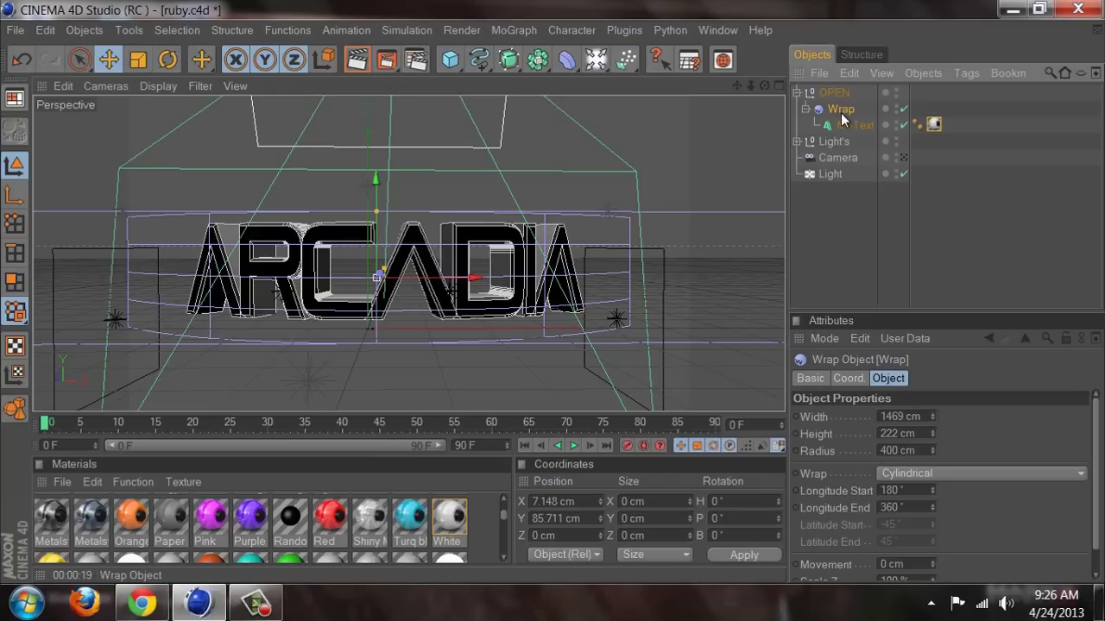
pyautogui.click(570, 60)
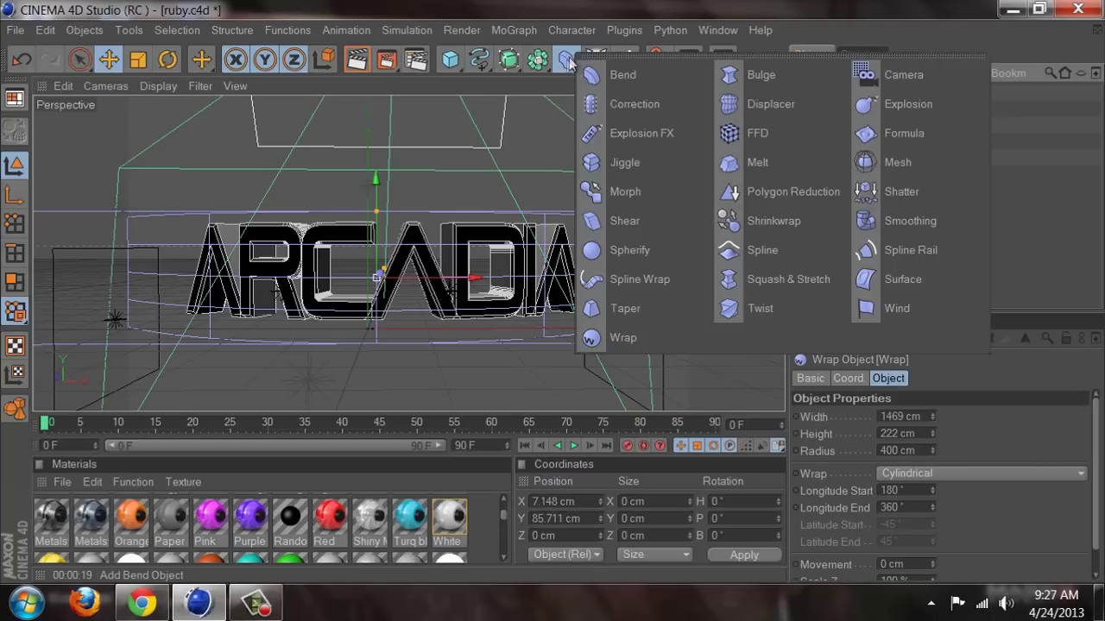
pyautogui.click(570, 57)
pyautogui.click(568, 60)
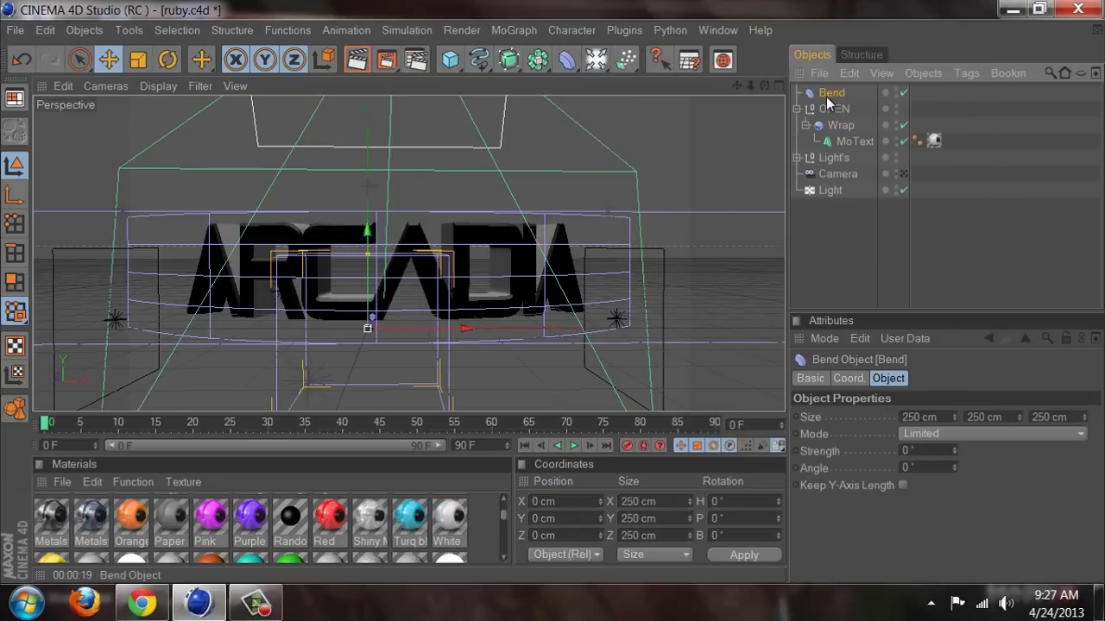
pyautogui.press('Delete')
# Step: Try out an additional Wrap deformer by scaling it in the viewport, and delete it
pyautogui.moveTo(571, 64); pyautogui.dragTo(671, 344)
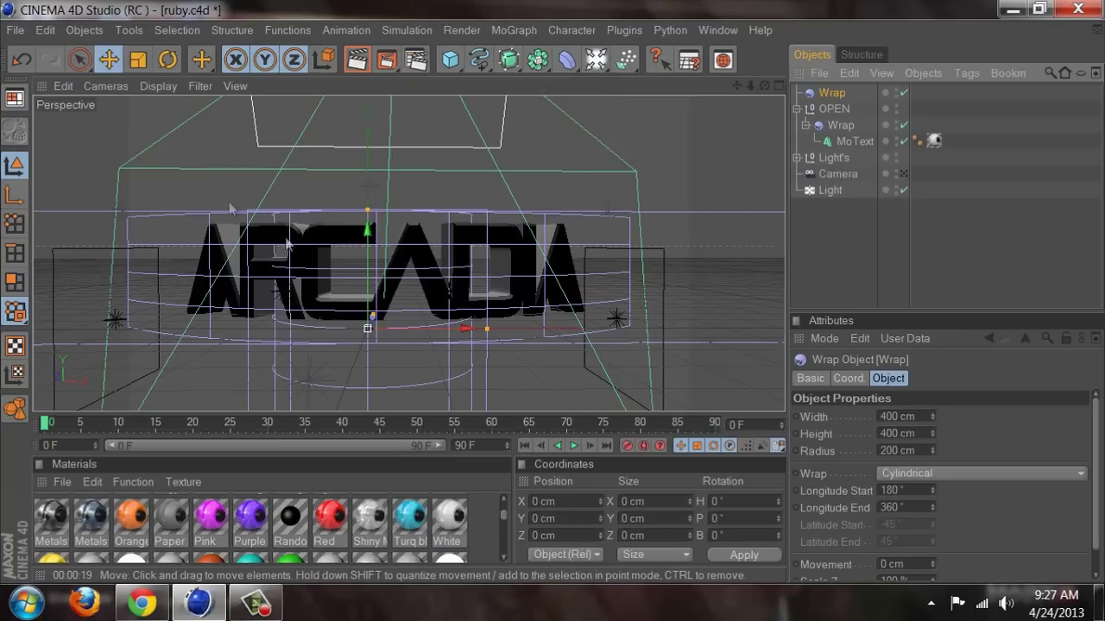
pyautogui.click(138, 59)
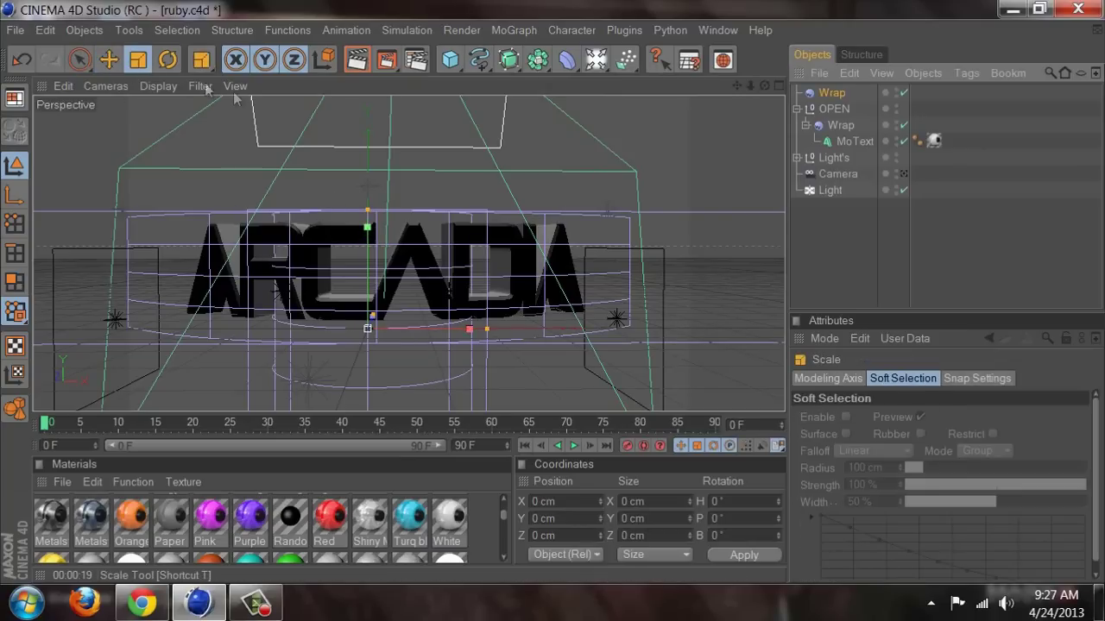
pyautogui.moveTo(557, 298)
pyautogui.mouseDown()
pyautogui.moveTo(586, 293)
pyautogui.moveTo(587, 271)
pyautogui.moveTo(523, 358)
pyautogui.moveTo(552, 332)
pyautogui.moveTo(354, 207)
pyautogui.moveTo(552, 311)
pyautogui.moveTo(552, 291)
pyautogui.mouseUp()
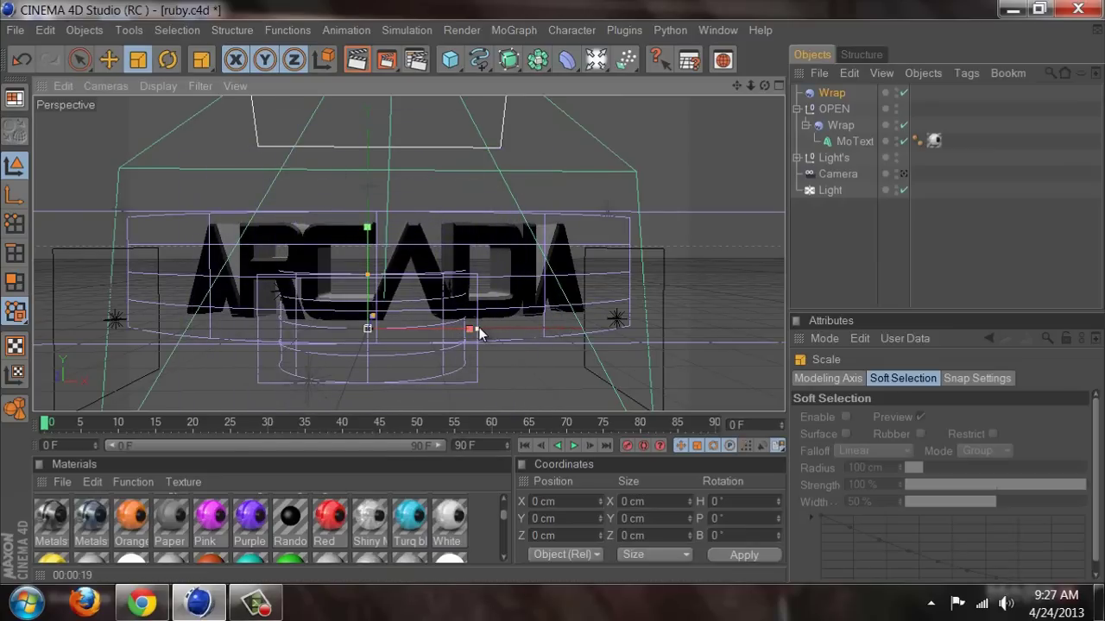
pyautogui.moveTo(570, 301)
pyautogui.mouseDown()
pyautogui.moveTo(703, 304)
pyautogui.moveTo(562, 299)
pyautogui.mouseUp()
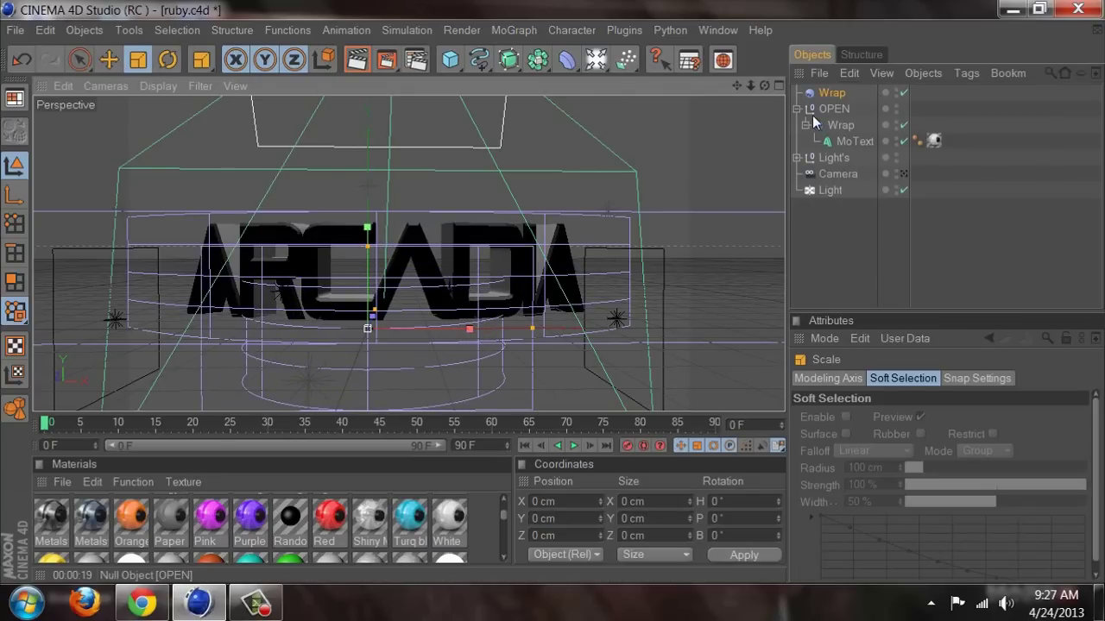
pyautogui.press('Delete')
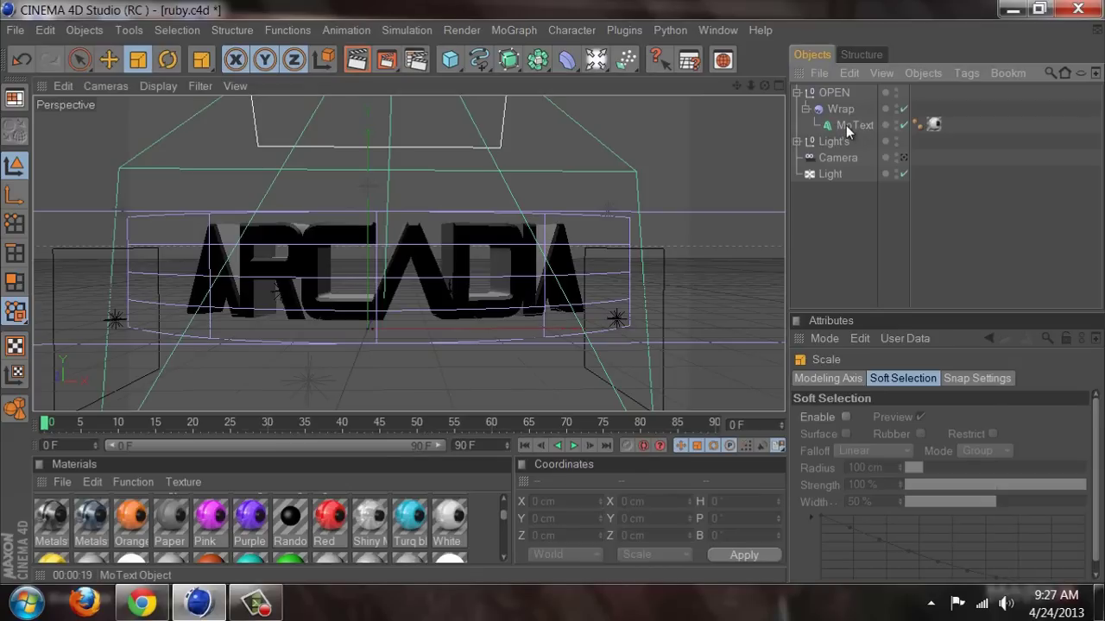
# Step: Duplicate the ARCADIA MoText object and place the copy above the original inside the Wrap deformer
pyautogui.click(846, 125)
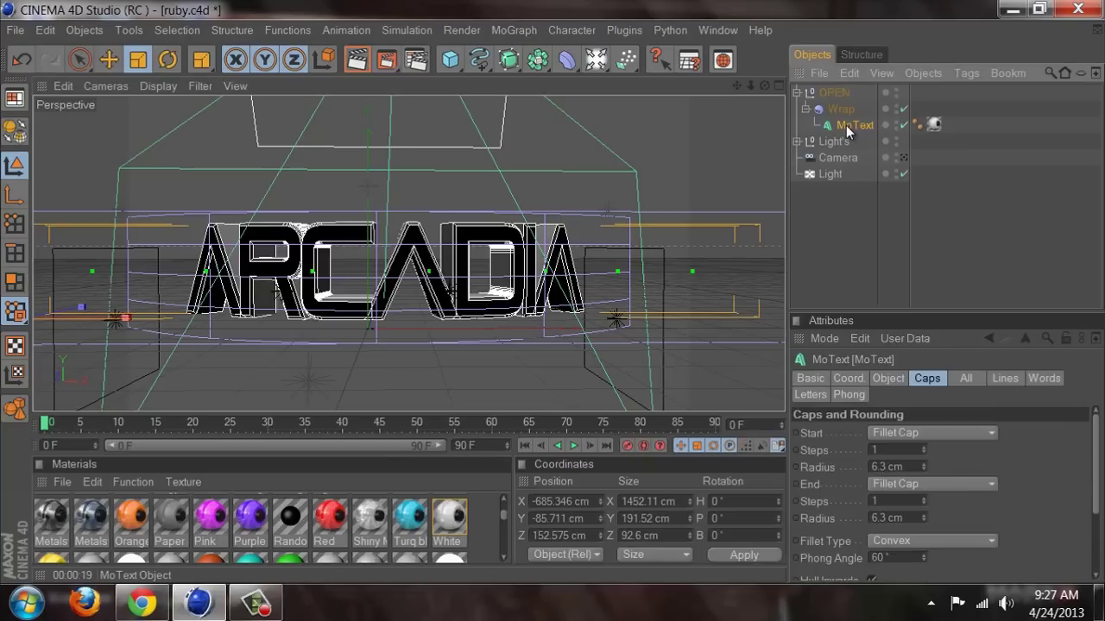
pyautogui.keyDown('ctrl'); pyautogui.moveTo(845, 125); pyautogui.dragTo(848, 89); pyautogui.keyUp('ctrl')
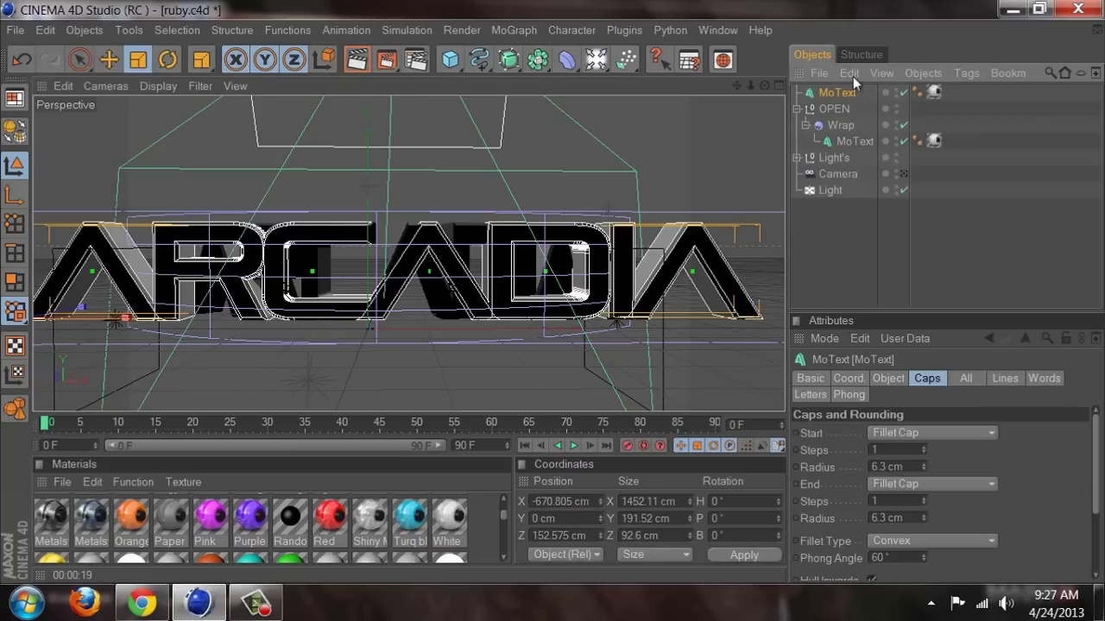
pyautogui.moveTo(839, 87); pyautogui.dragTo(843, 132)
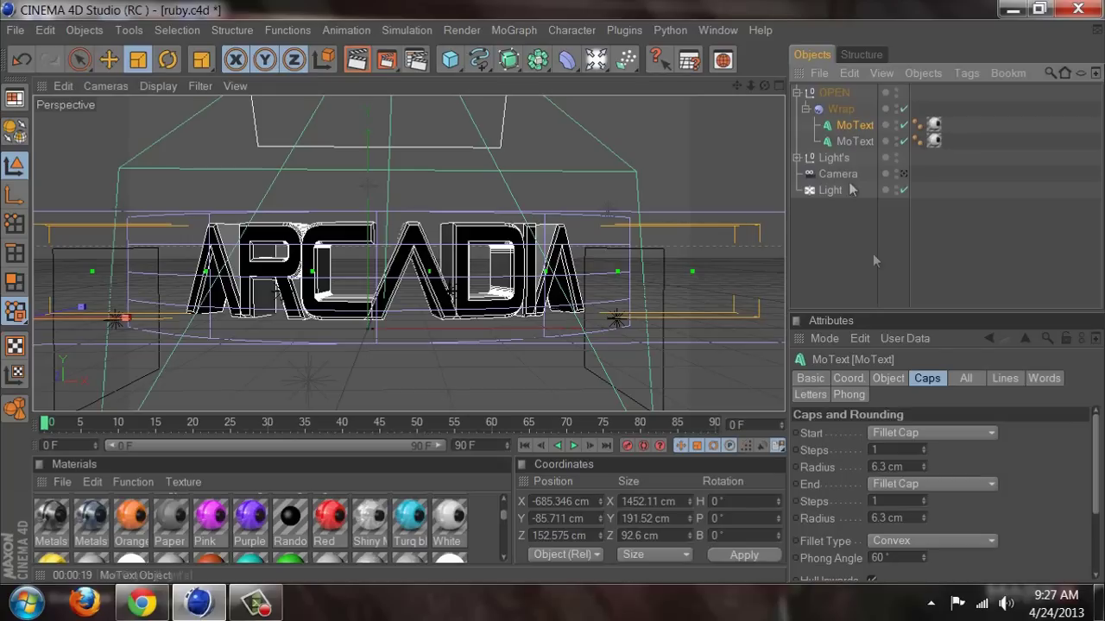
# Step: Set the text copy's start and end caps to Fillet and replace its material with Red
pyautogui.click(923, 434)
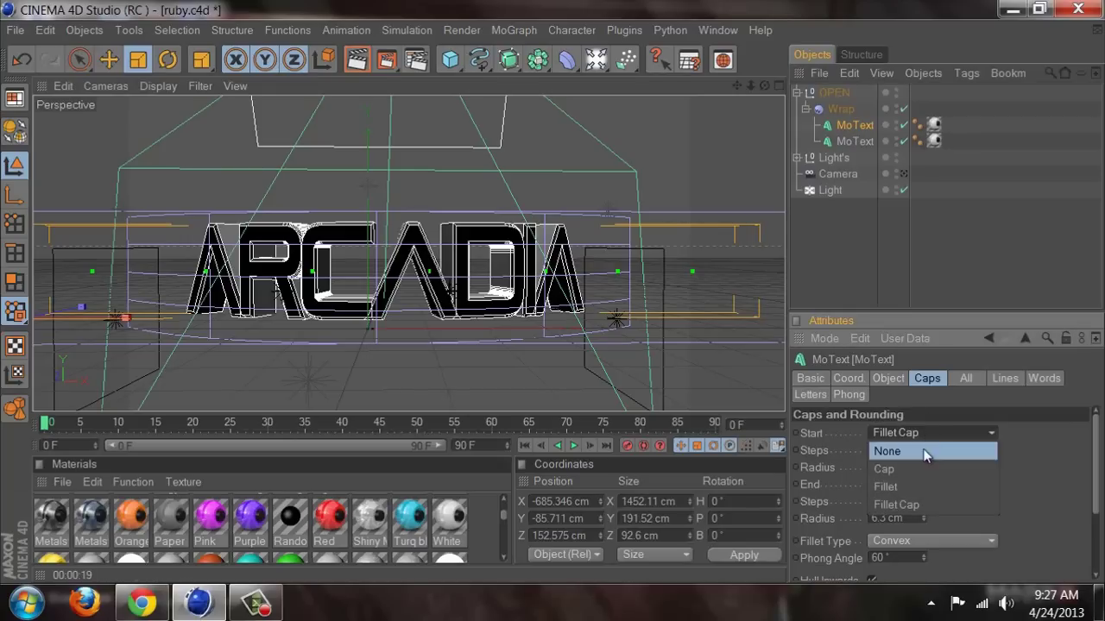
pyautogui.click(908, 492)
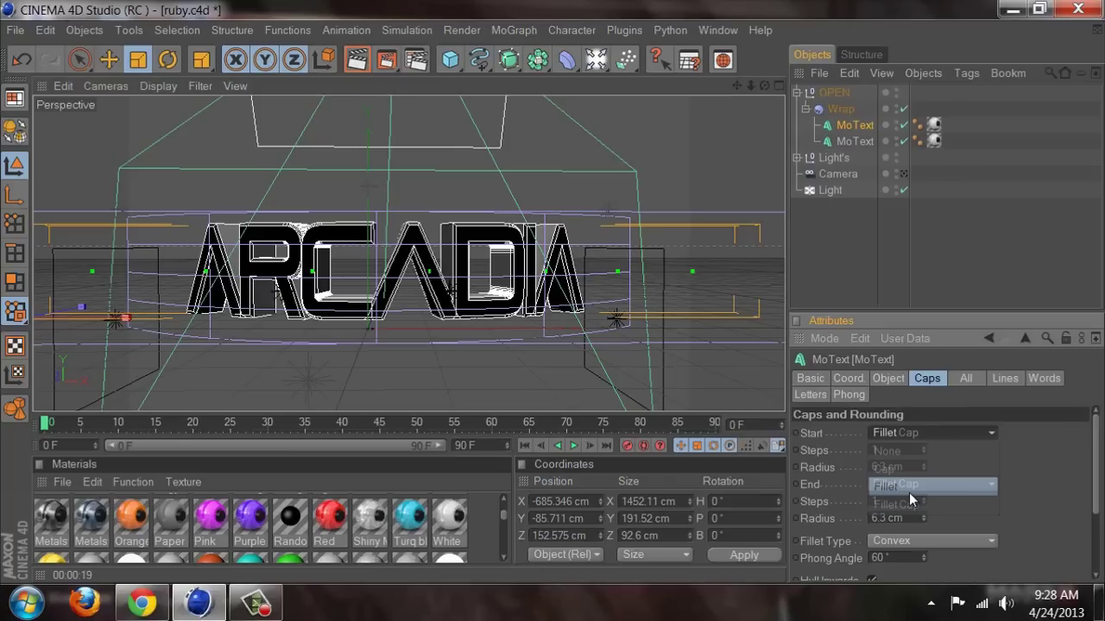
pyautogui.click(924, 483)
pyautogui.click(920, 539)
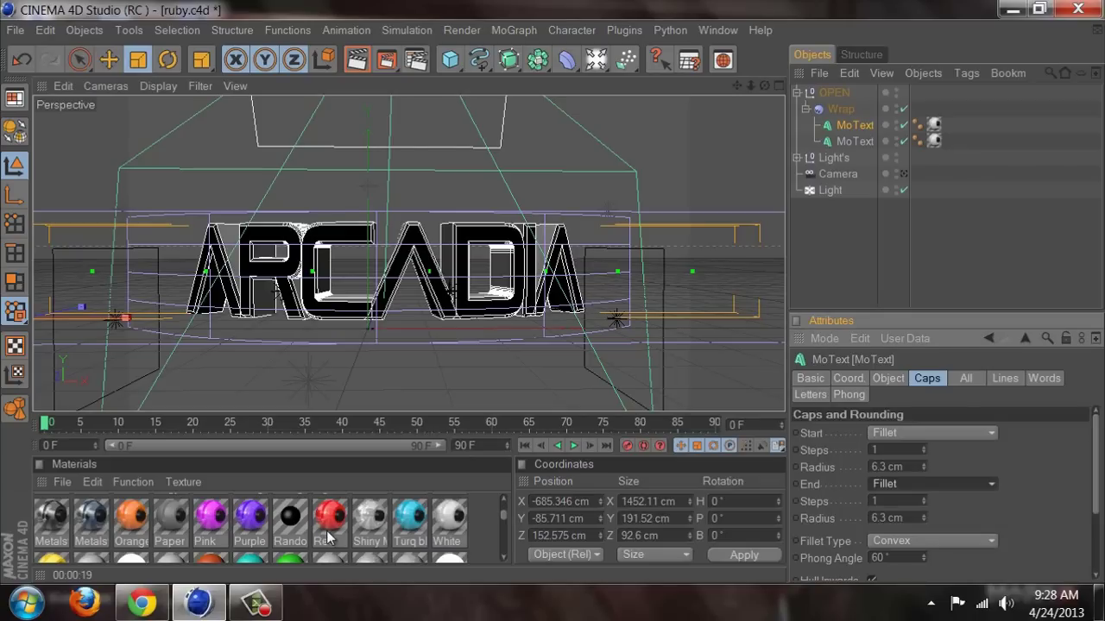
pyautogui.moveTo(327, 528); pyautogui.dragTo(937, 128)
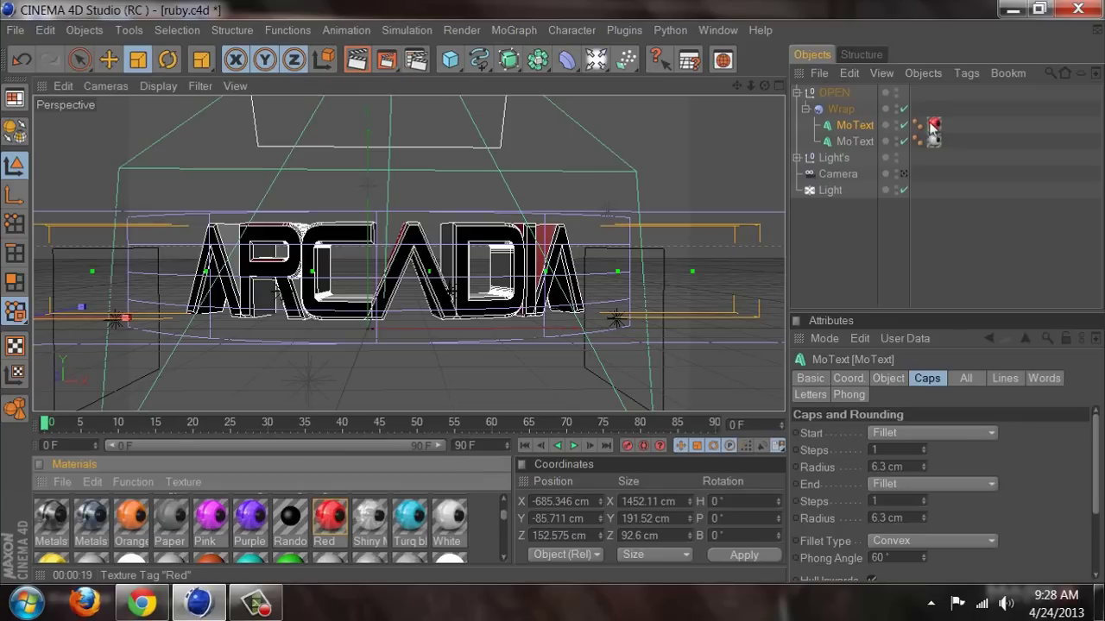
pyautogui.click(855, 126)
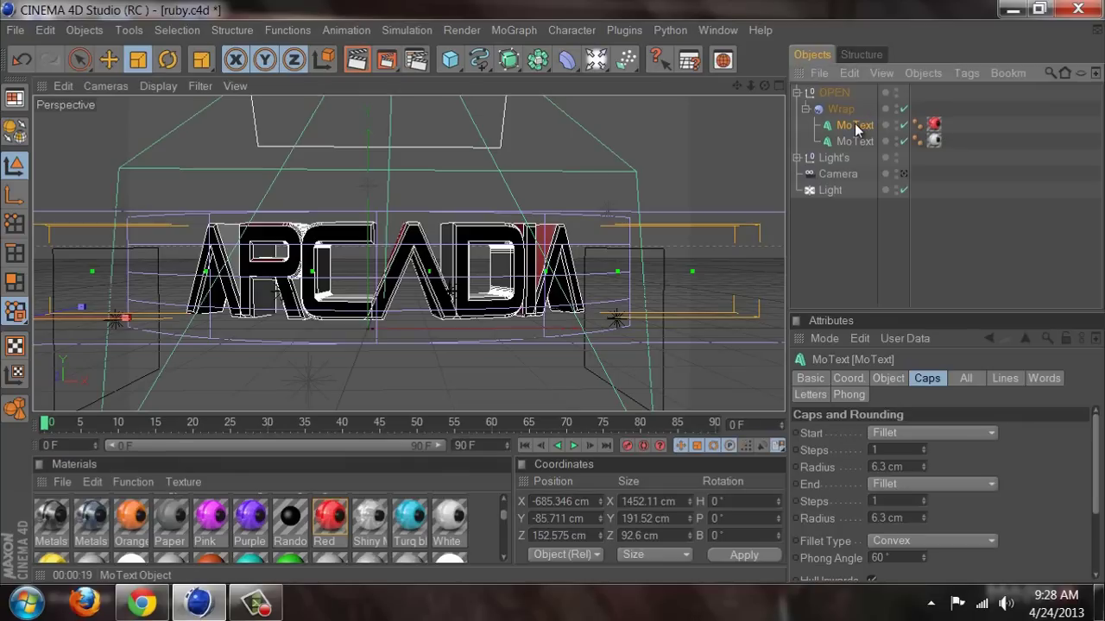
# Step: Add an Atom Array with its cylinder radius and sphere radius both set to 0.6 cm
pyautogui.click(542, 58)
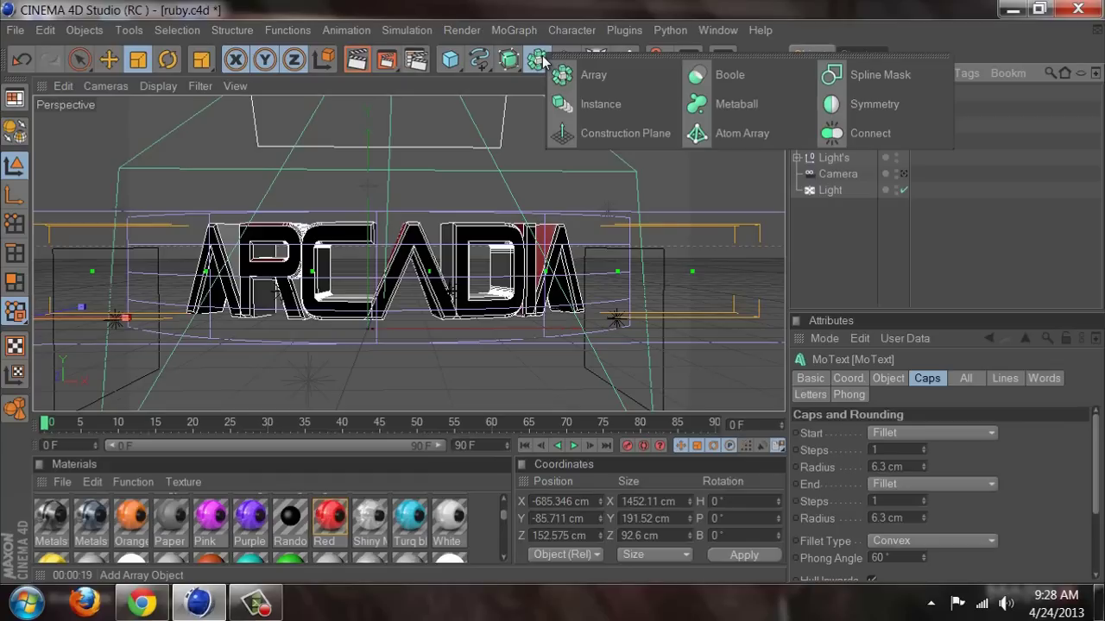
pyautogui.click(699, 133)
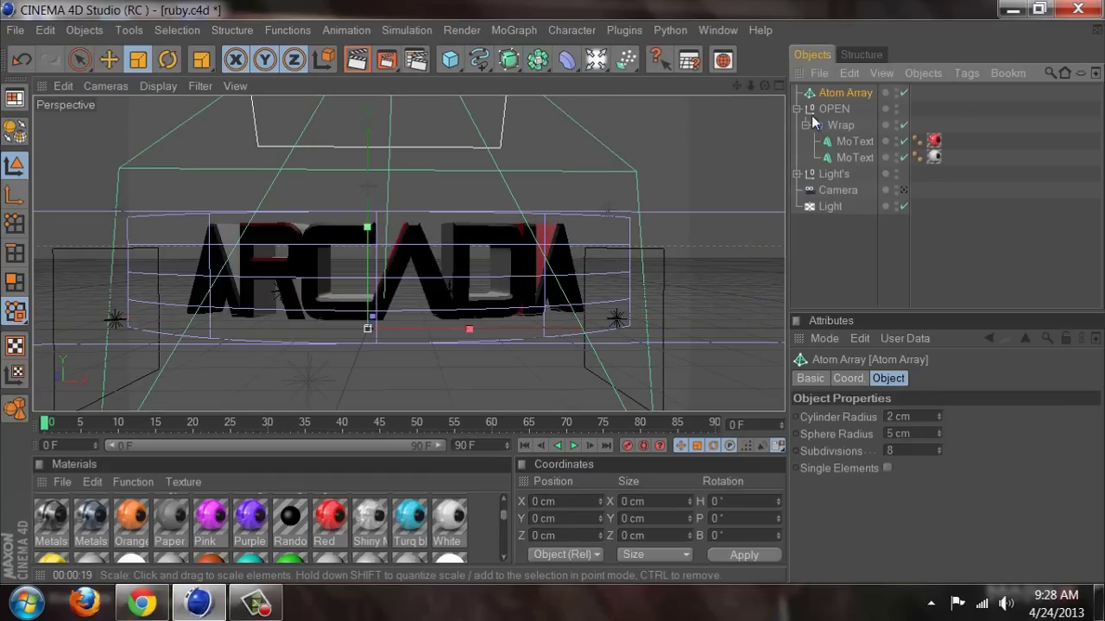
pyautogui.doubleClick(890, 416)
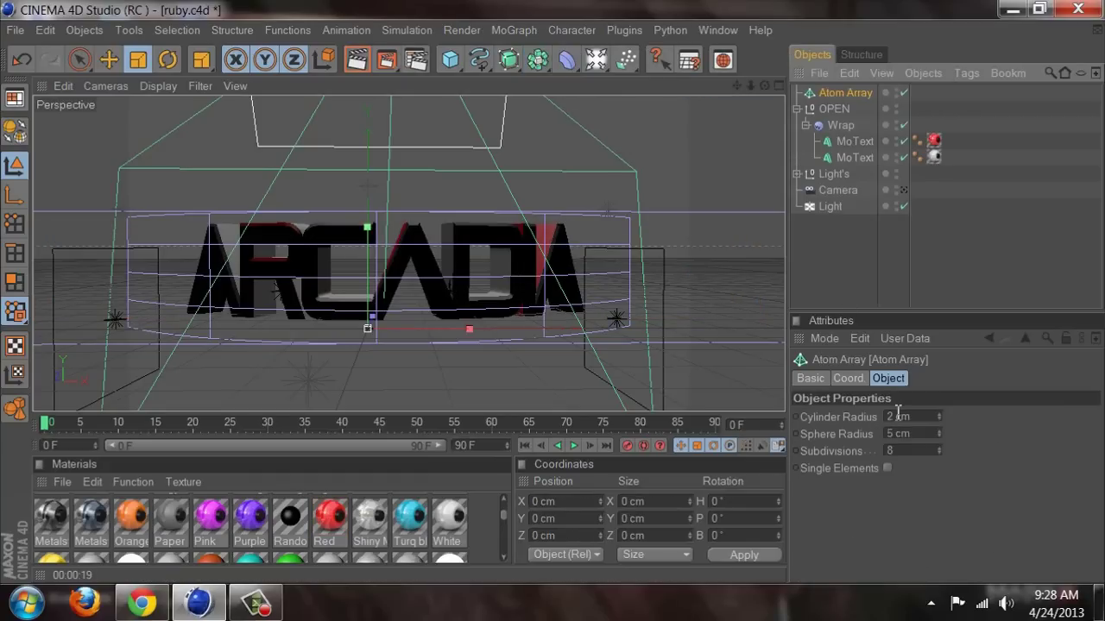
pyautogui.write('0')
pyautogui.write('.6')
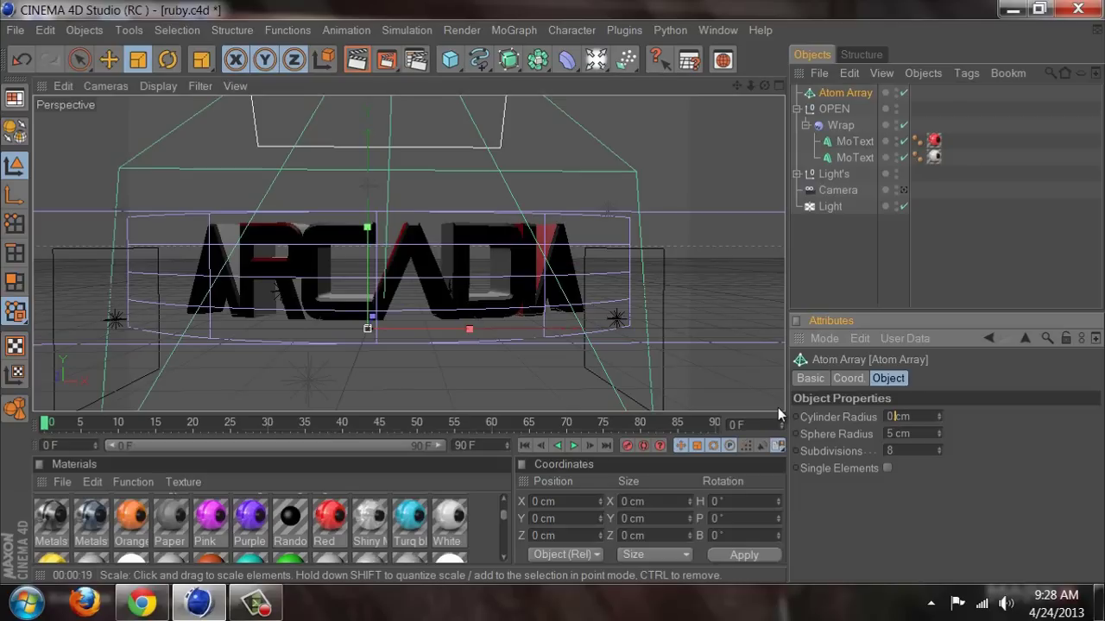
pyautogui.doubleClick(887, 433)
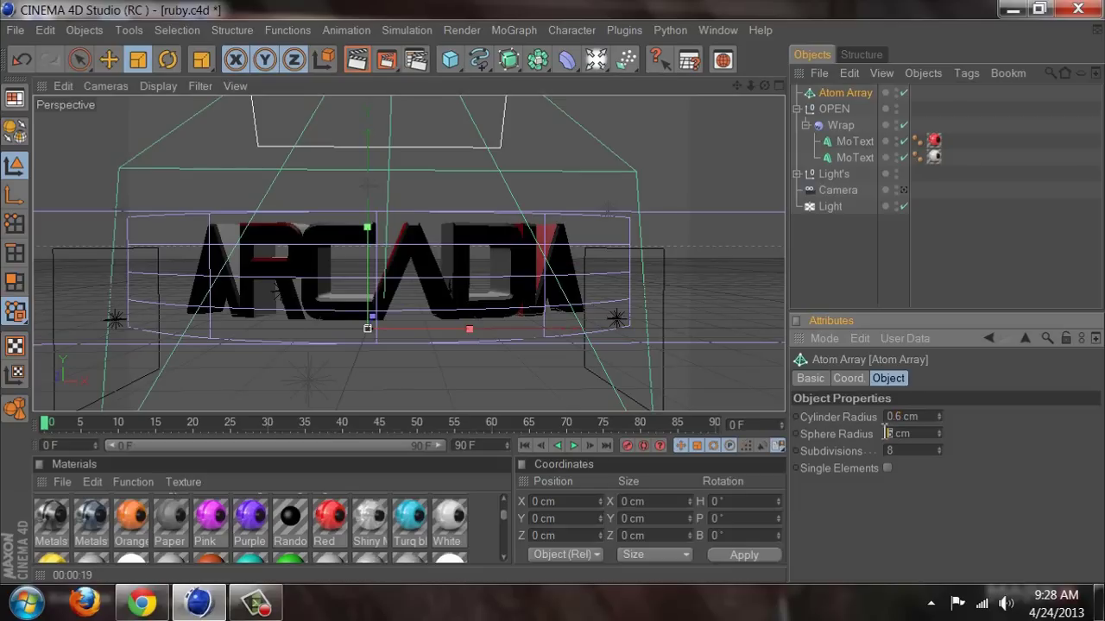
pyautogui.write('0.6')
pyautogui.press('Return')
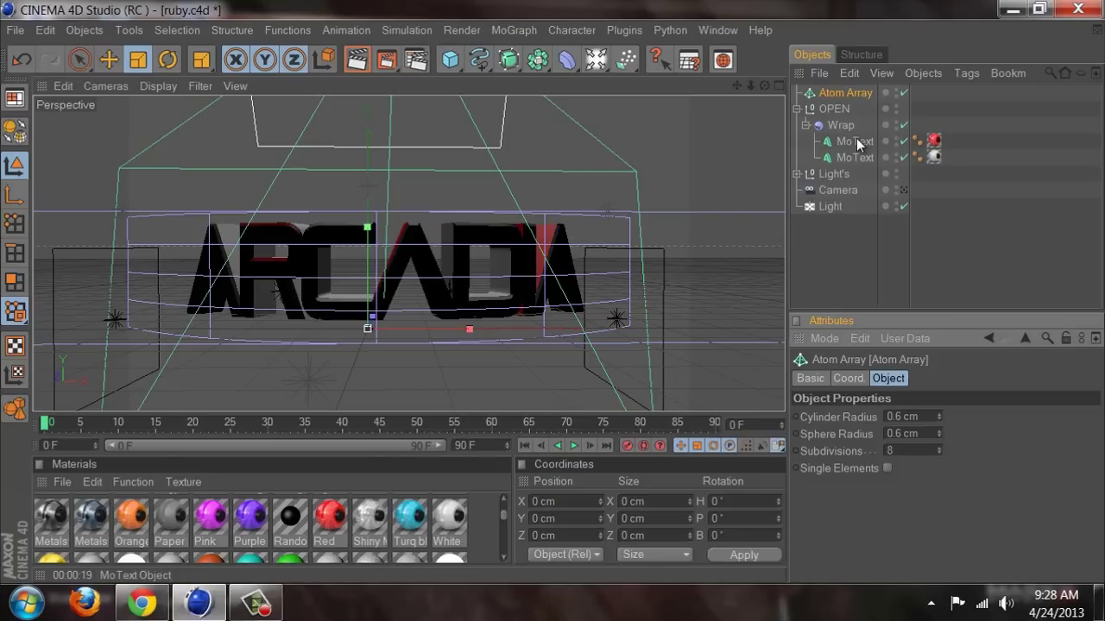
# Step: Nest the red MoText copy under the Atom Array and move the array inside the Wrap deformer
pyautogui.moveTo(853, 143); pyautogui.dragTo(839, 93)
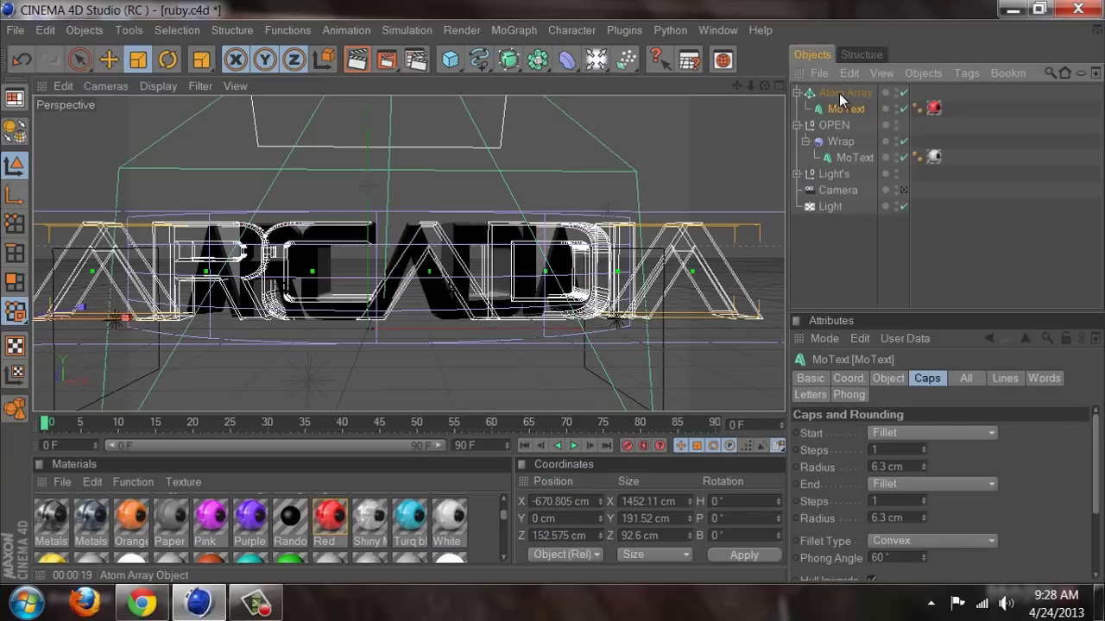
pyautogui.click(839, 93)
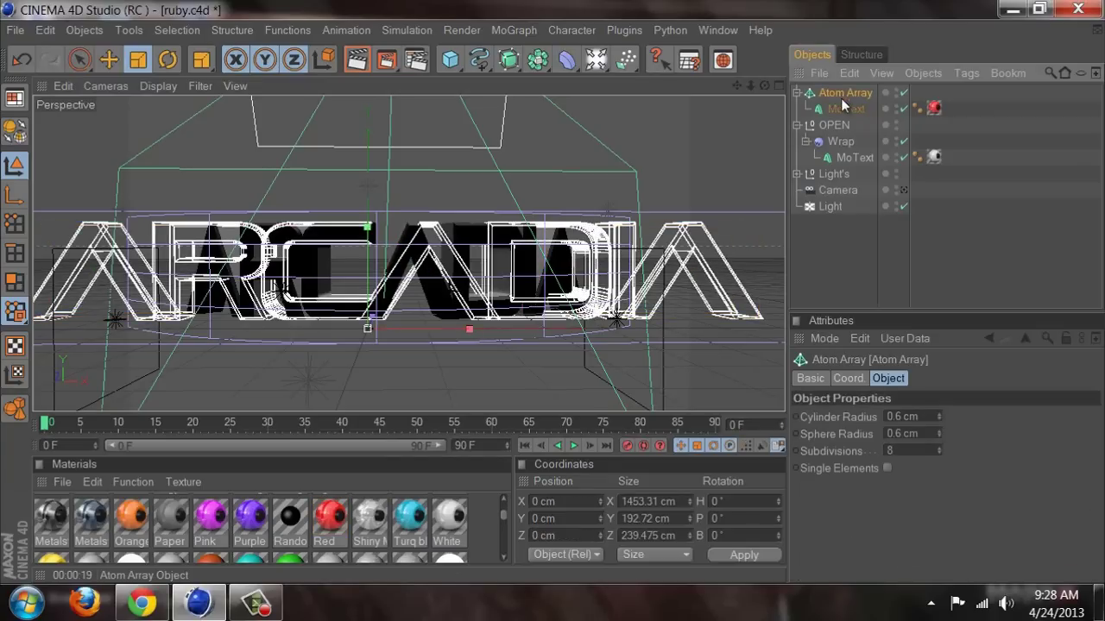
pyautogui.click(797, 94)
pyautogui.moveTo(829, 93); pyautogui.dragTo(850, 138)
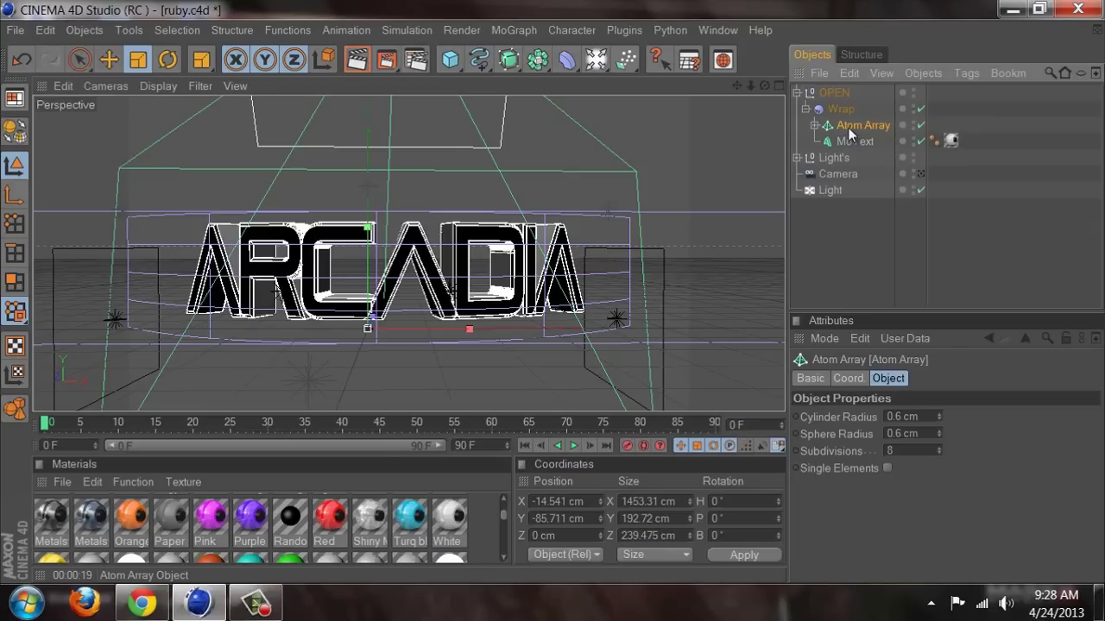
# Step: Render the perspective view to preview the text with its Atom Array outline
pyautogui.hotkey('shift', 'r')
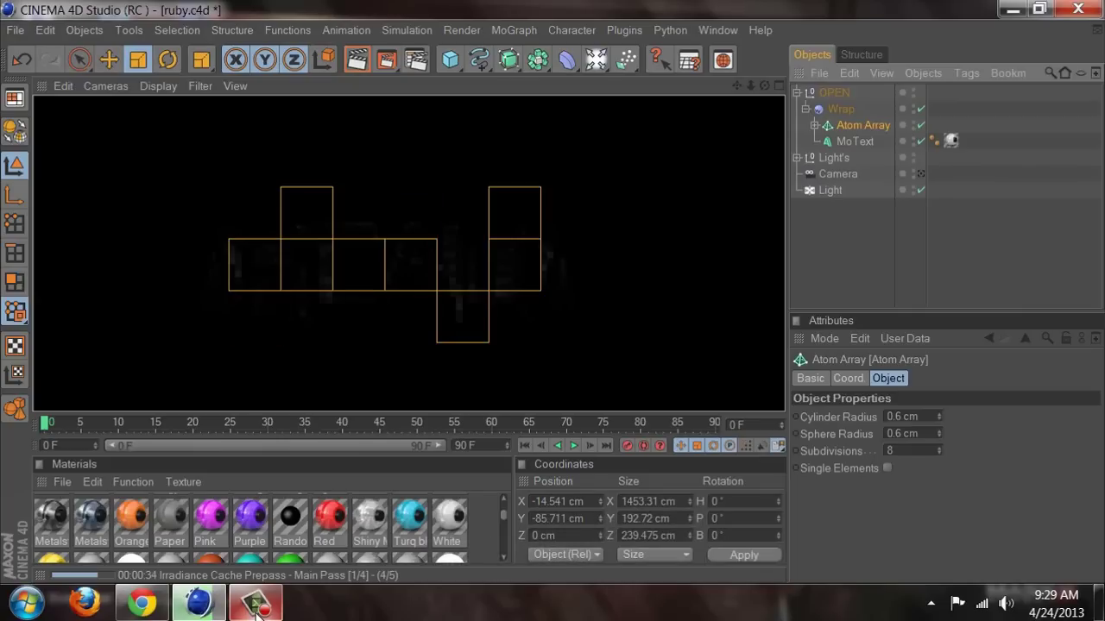
pyautogui.click(256, 607)
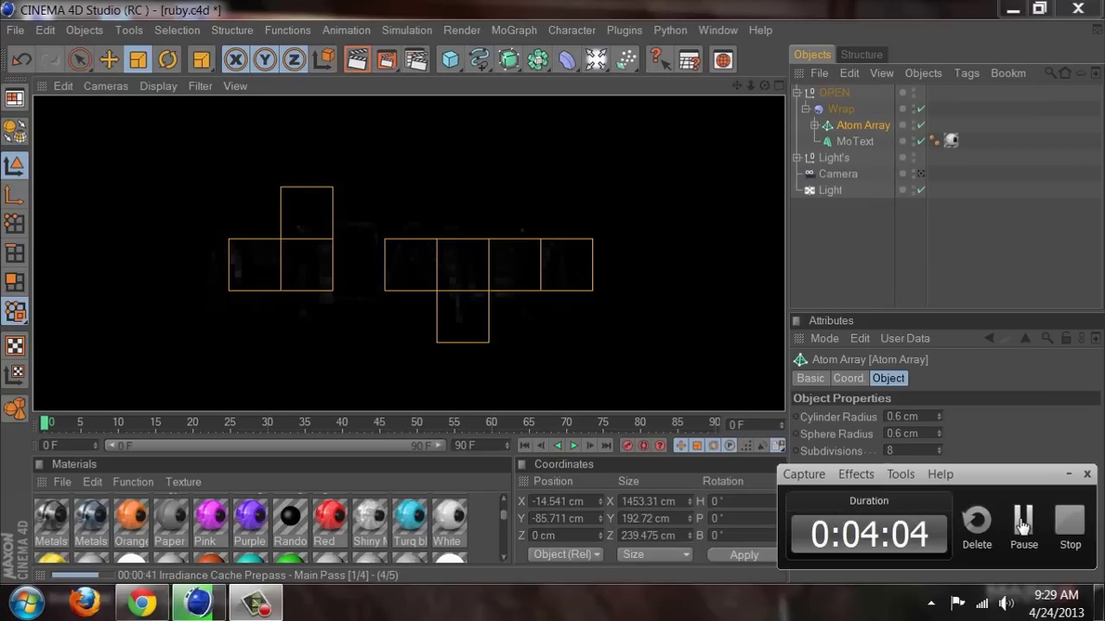
pyautogui.click(1023, 522)
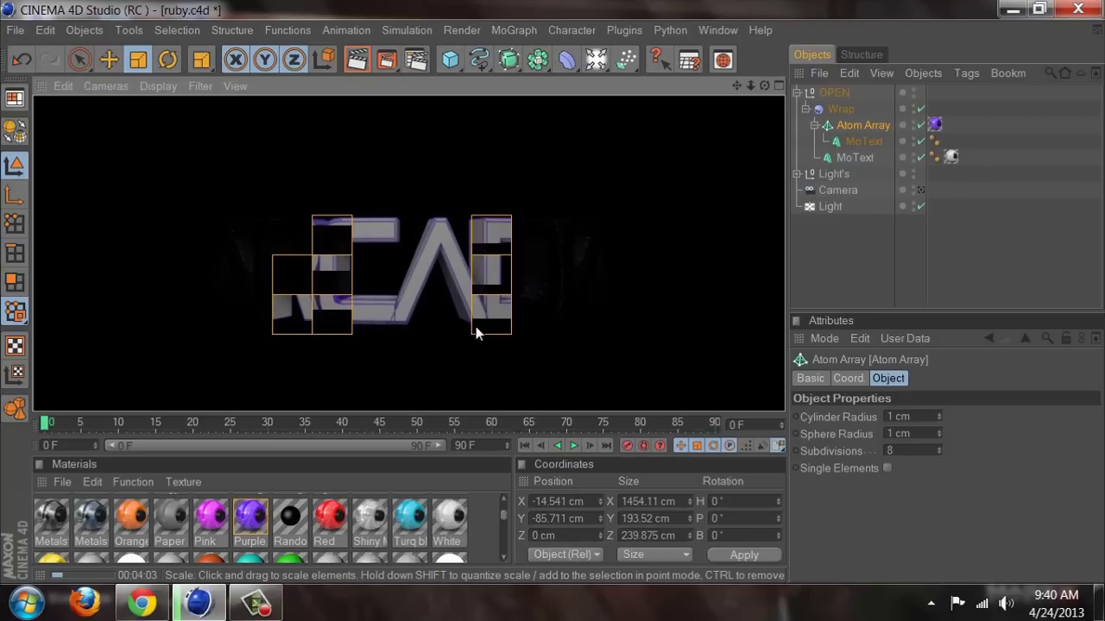
pyautogui.click(595, 246)
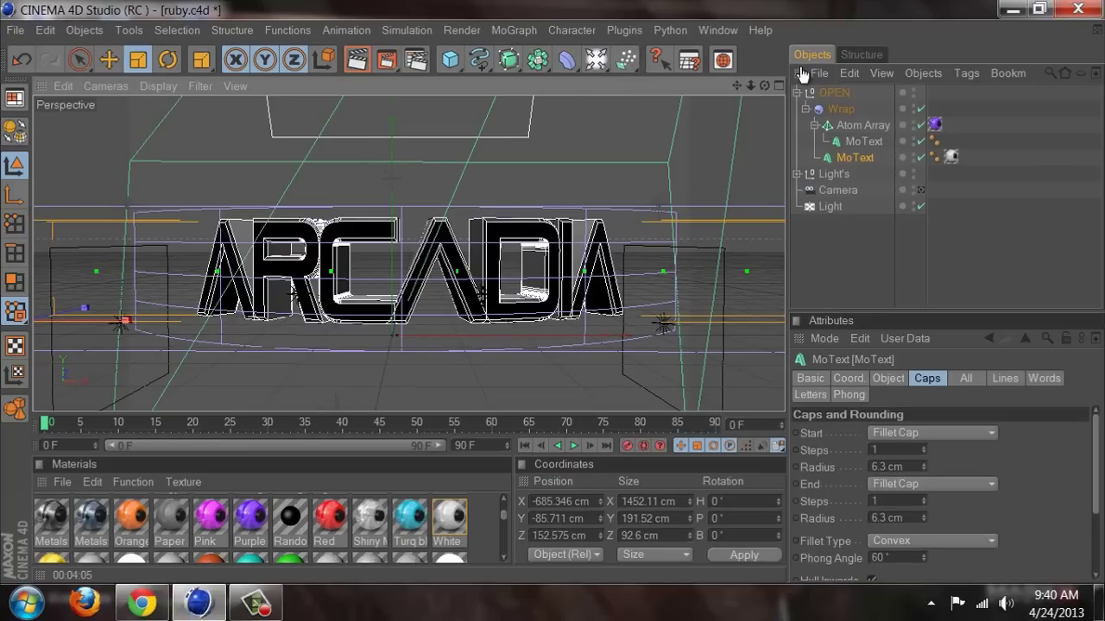
pyautogui.click(830, 92)
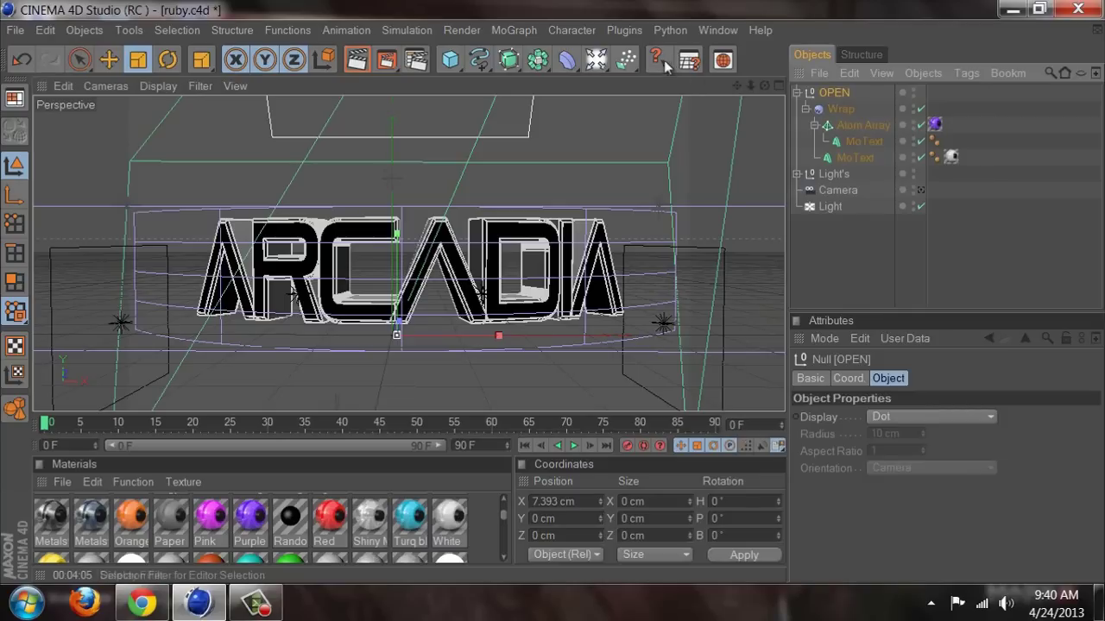
pyautogui.click(624, 31)
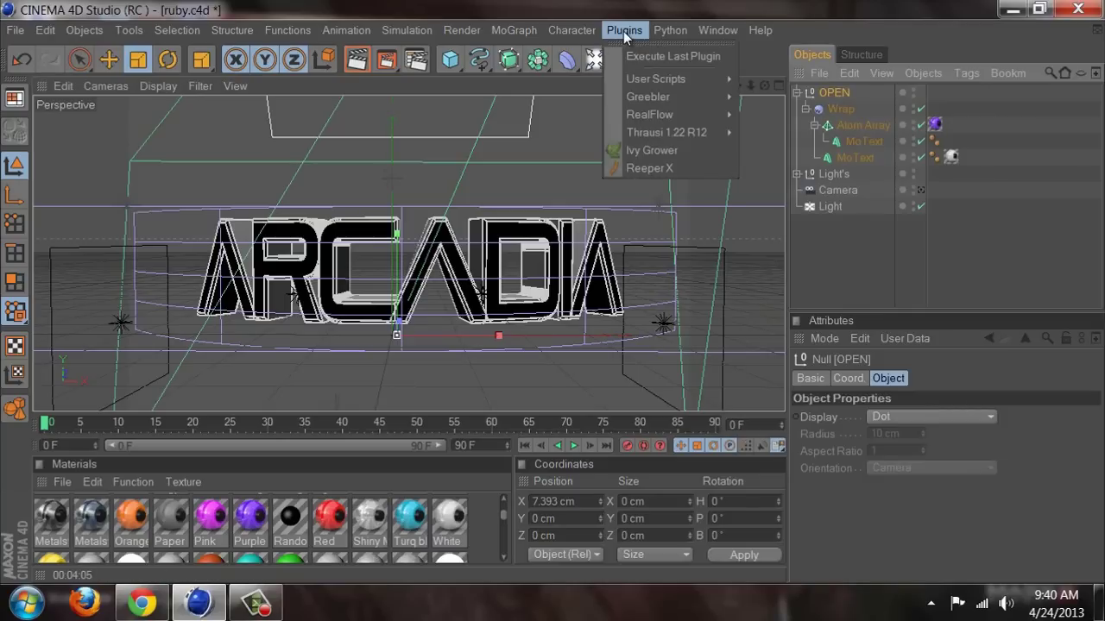
pyautogui.moveTo(663, 134)
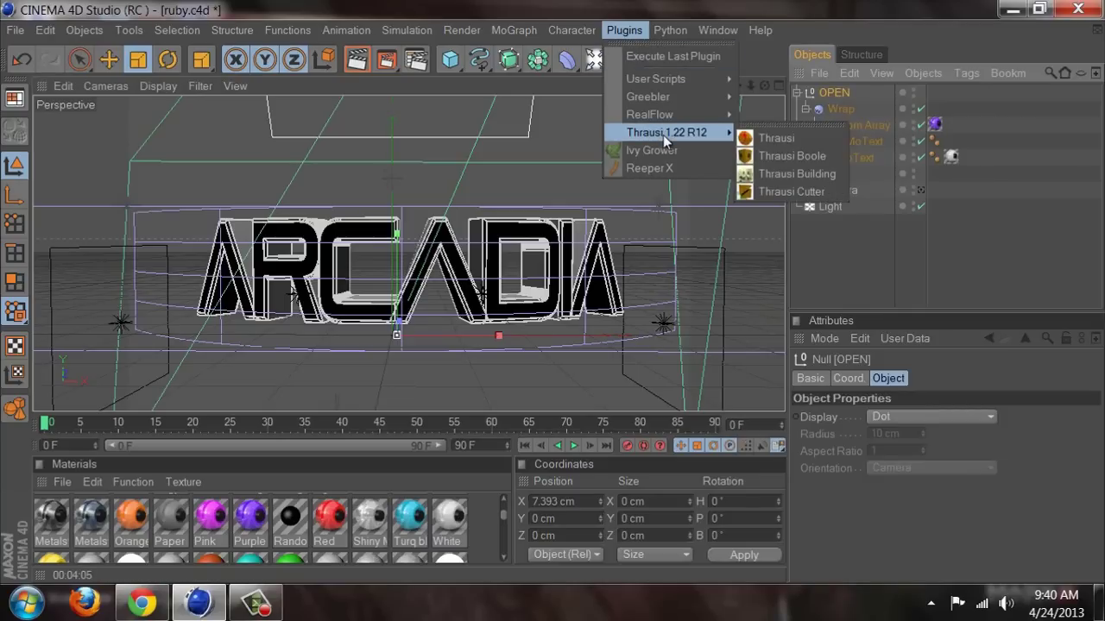
pyautogui.click(873, 249)
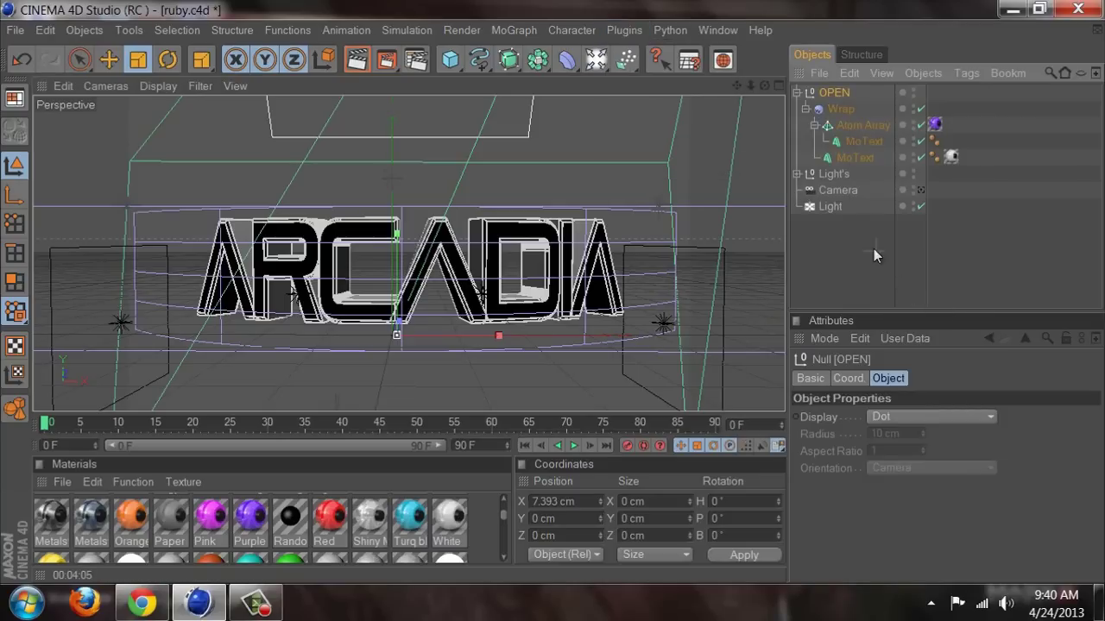
# Step: Duplicate the white MoText and enlarge the copy slightly to about 1510 cm wide
pyautogui.click(870, 159)
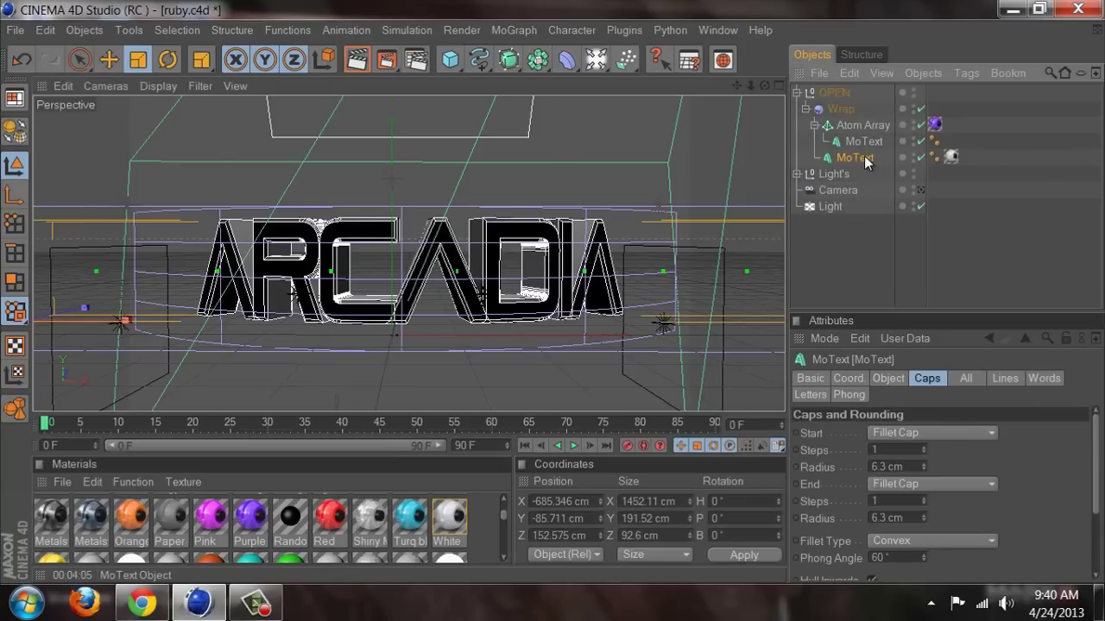
pyautogui.hotkey('ctrl', 'v')
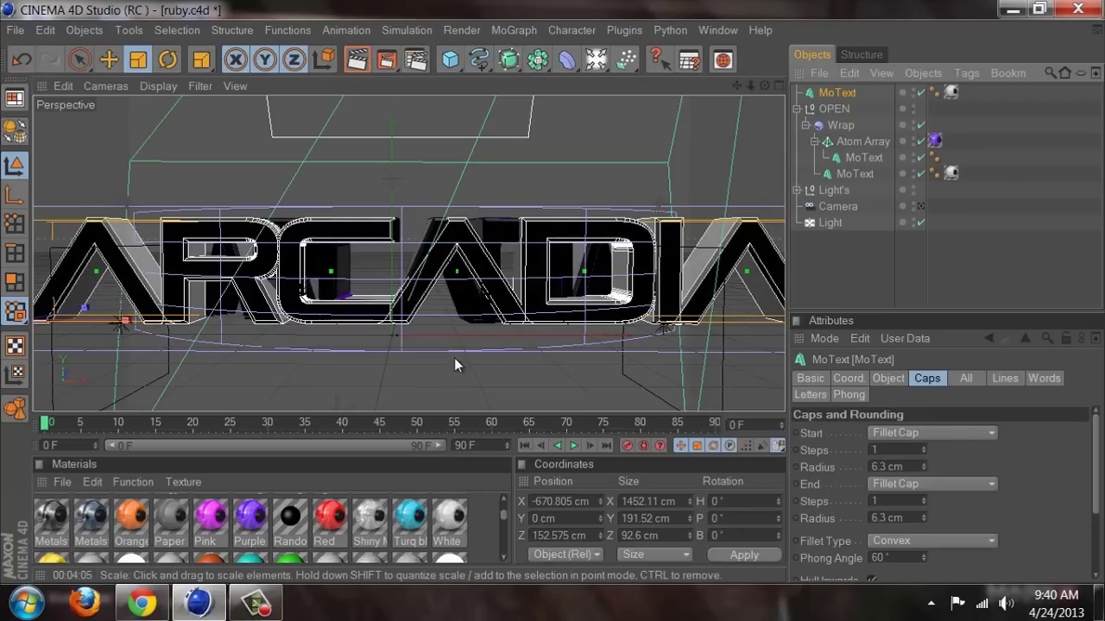
pyautogui.keyDown('alt'); pyautogui.moveTo(415, 378); pyautogui.dragTo(562, 296); pyautogui.keyUp('alt')
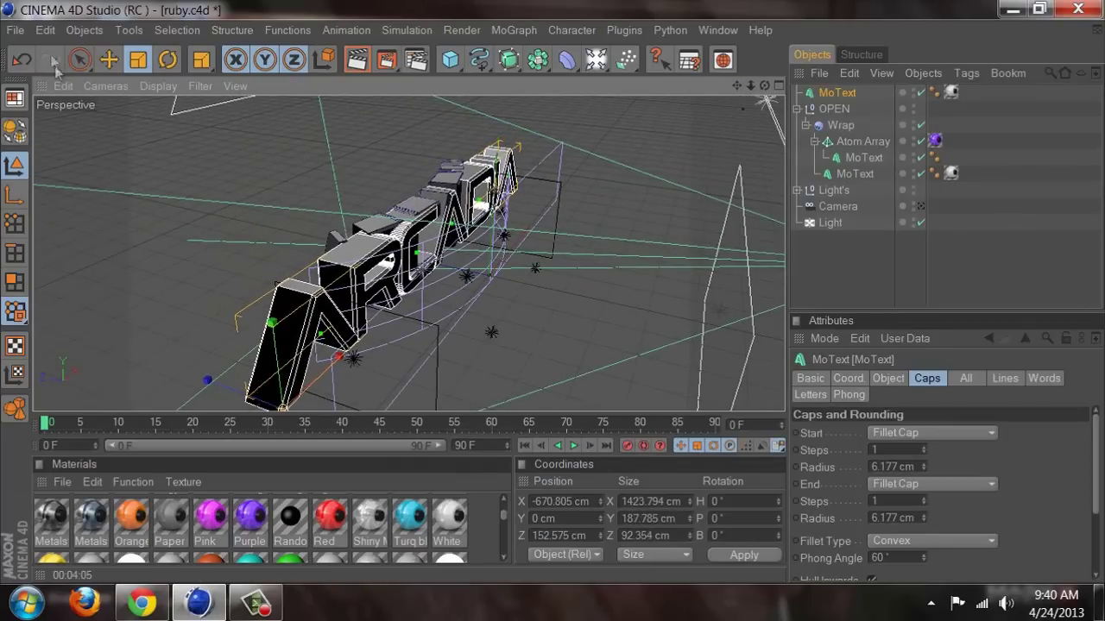
pyautogui.moveTo(549, 288)
pyautogui.mouseDown()
pyautogui.moveTo(550, 302)
pyautogui.moveTo(551, 291)
pyautogui.mouseUp()
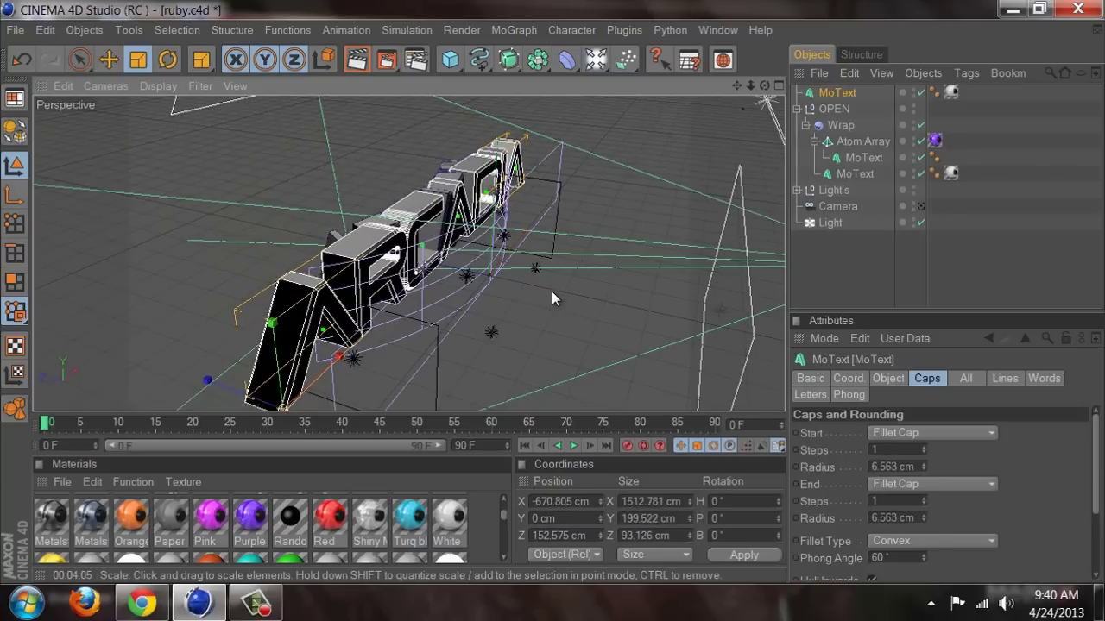
# Step: Move the enlarged text copy back to about Z 420 cm and place it directly inside the Wrap deformer
pyautogui.click(78, 60)
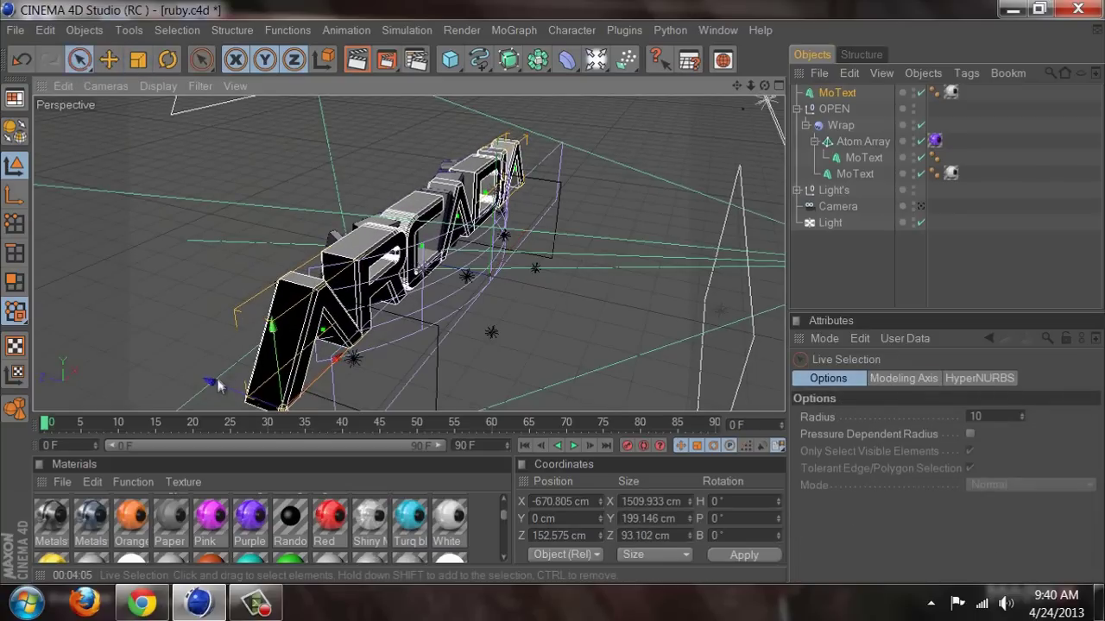
pyautogui.moveTo(542, 285); pyautogui.dragTo(555, 294)
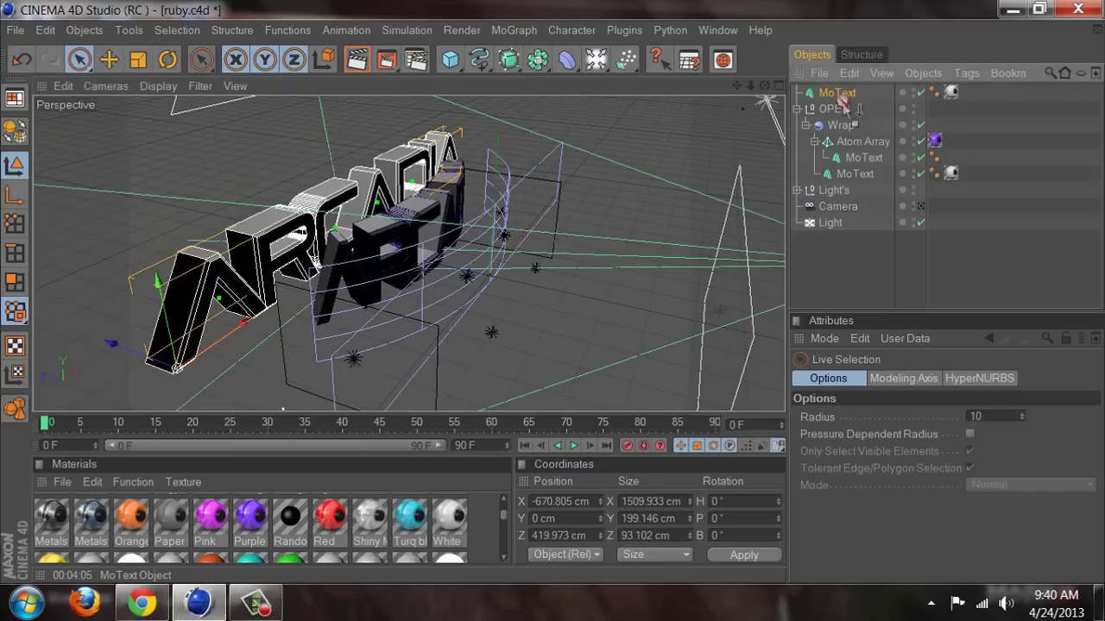
pyautogui.moveTo(860, 160); pyautogui.dragTo(859, 161)
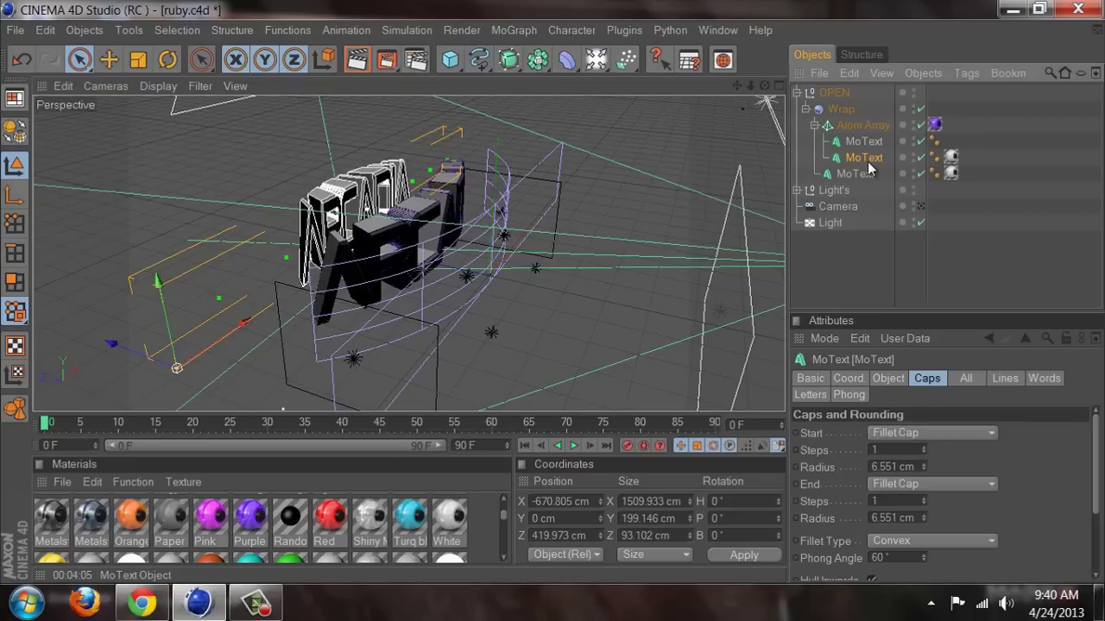
pyautogui.moveTo(861, 179); pyautogui.dragTo(859, 179)
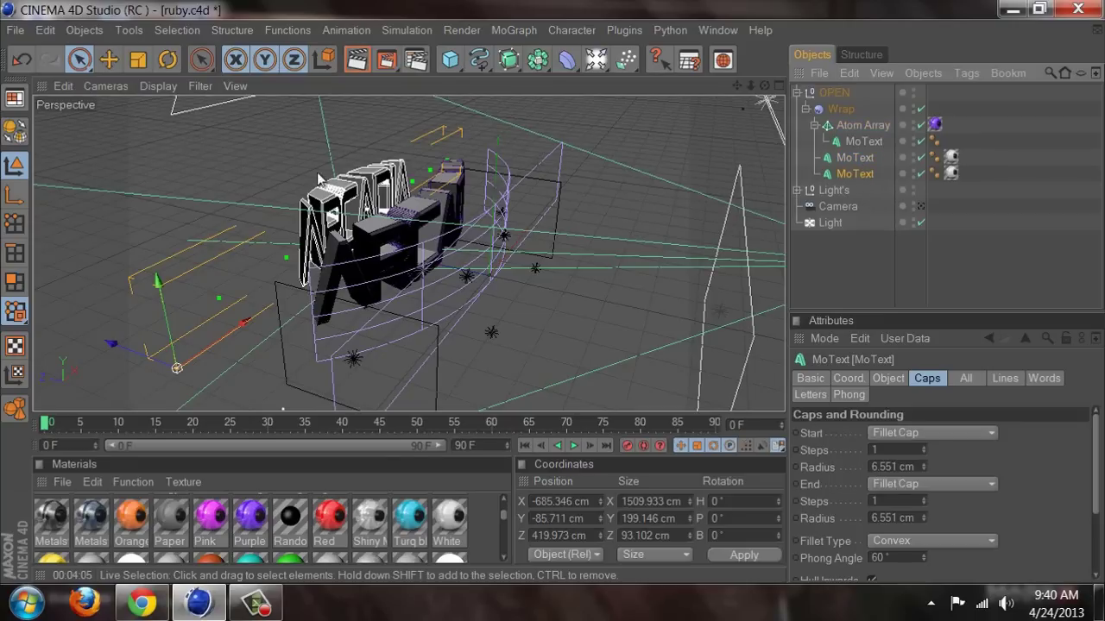
# Step: Bring the enlarged copy closer behind the main text, at about Z 287 cm
pyautogui.click(295, 233)
pyautogui.click(291, 210)
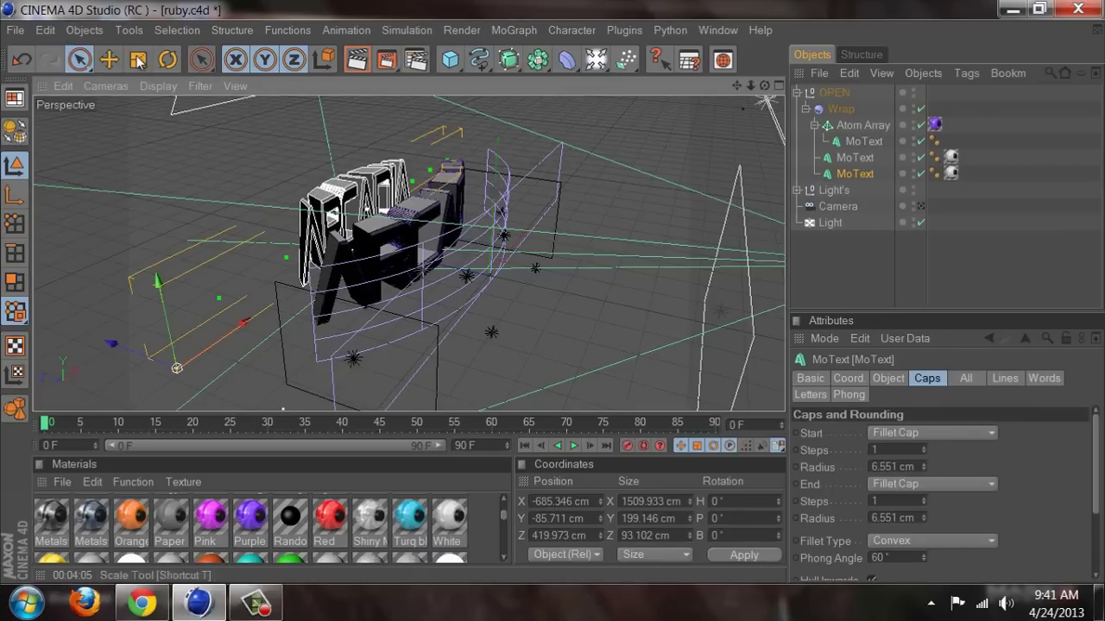
pyautogui.moveTo(192, 346); pyautogui.dragTo(557, 284)
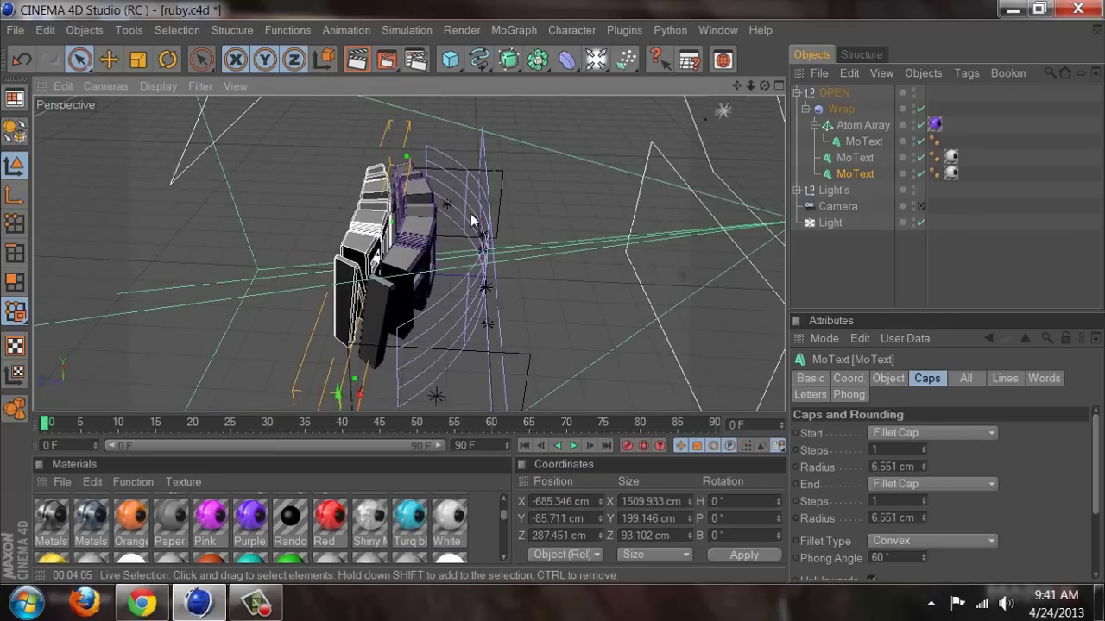
# Step: Break the enlarged rear MoText into 15 random pieces with the Thrausi plugin
pyautogui.click(630, 30)
pyautogui.moveTo(697, 134)
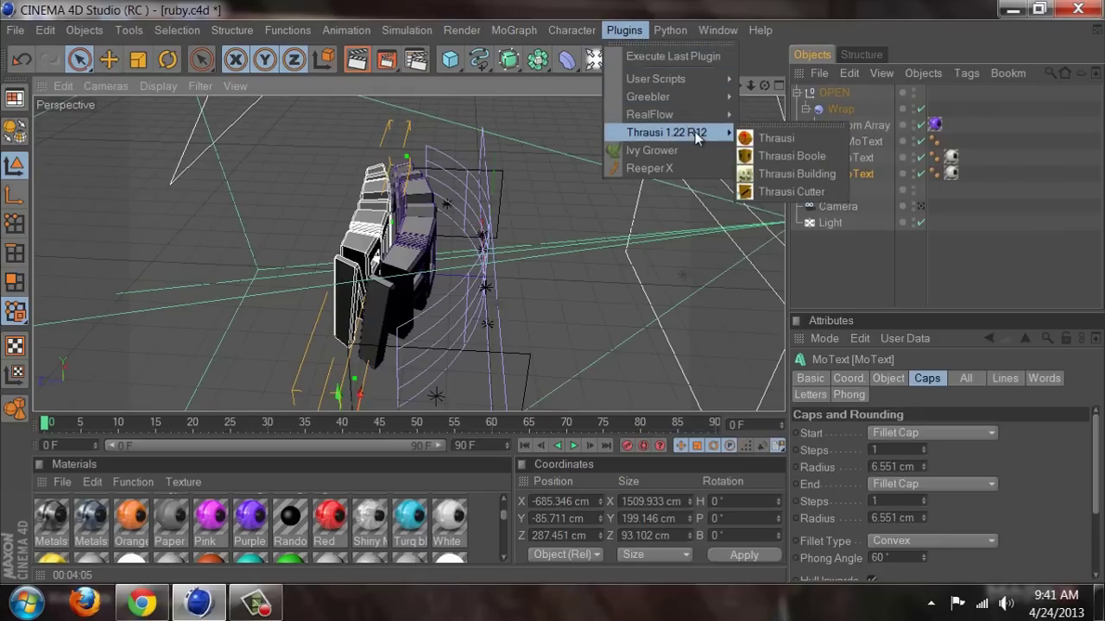
pyautogui.click(761, 138)
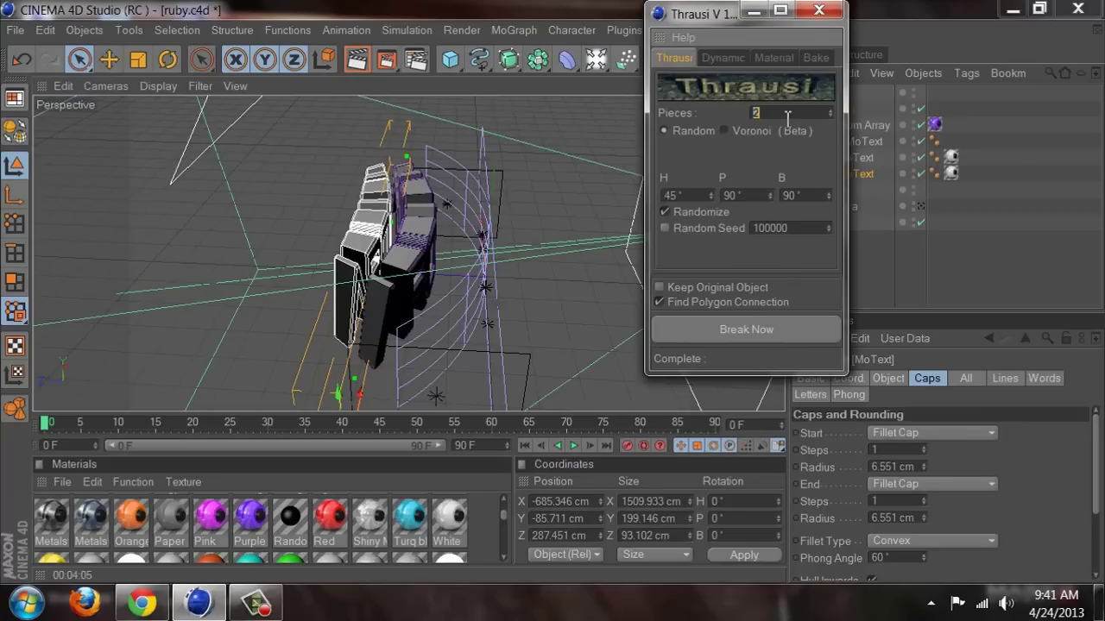
pyautogui.write('20')
pyautogui.moveTo(768, 114); pyautogui.dragTo(747, 114)
pyautogui.click(743, 326)
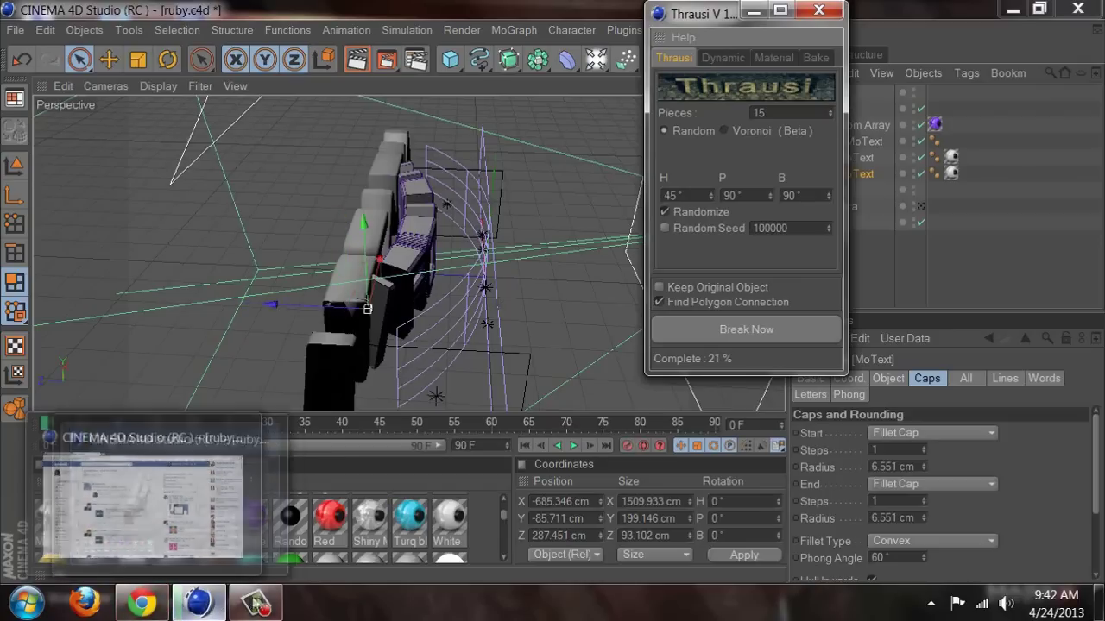
pyautogui.click(256, 604)
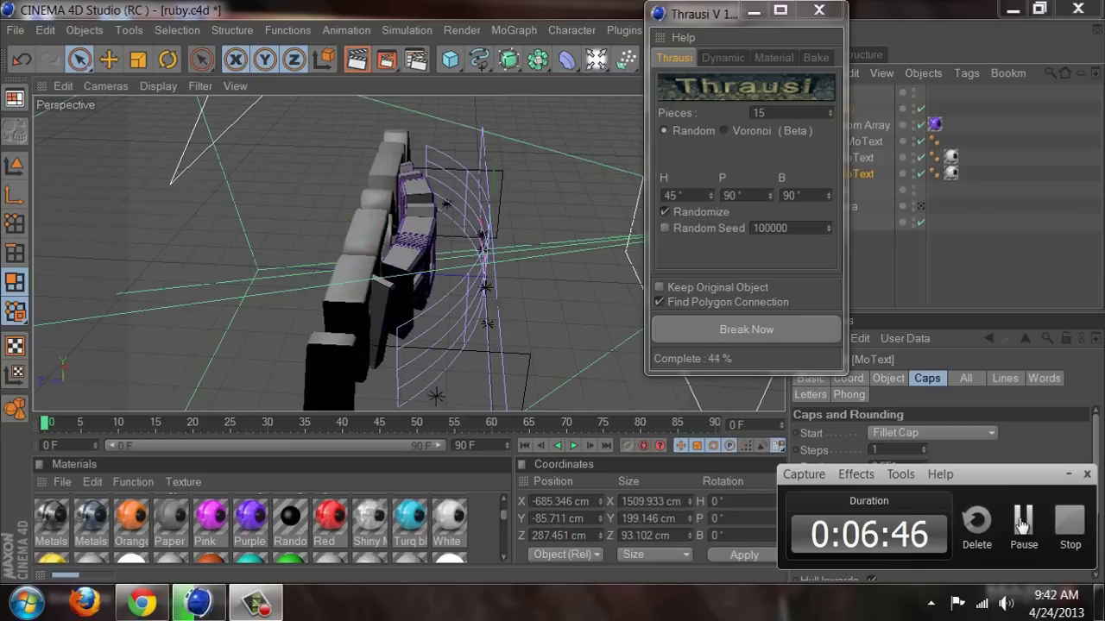
pyautogui.click(1023, 522)
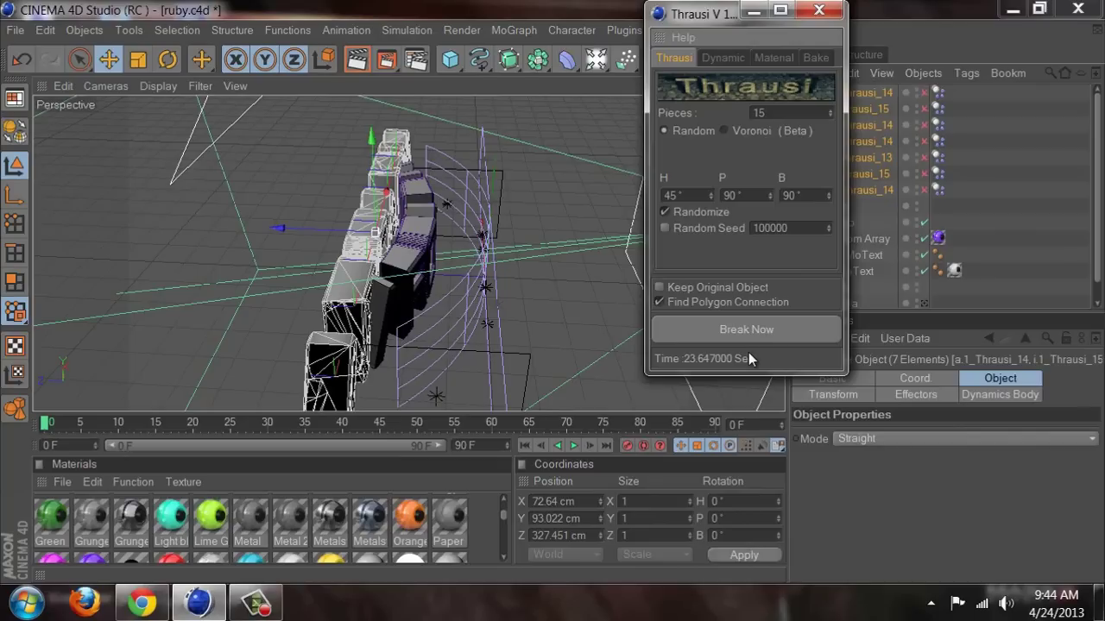
# Step: Close Thrausi and enable all the Thrausi fracture objects
pyautogui.click(818, 10)
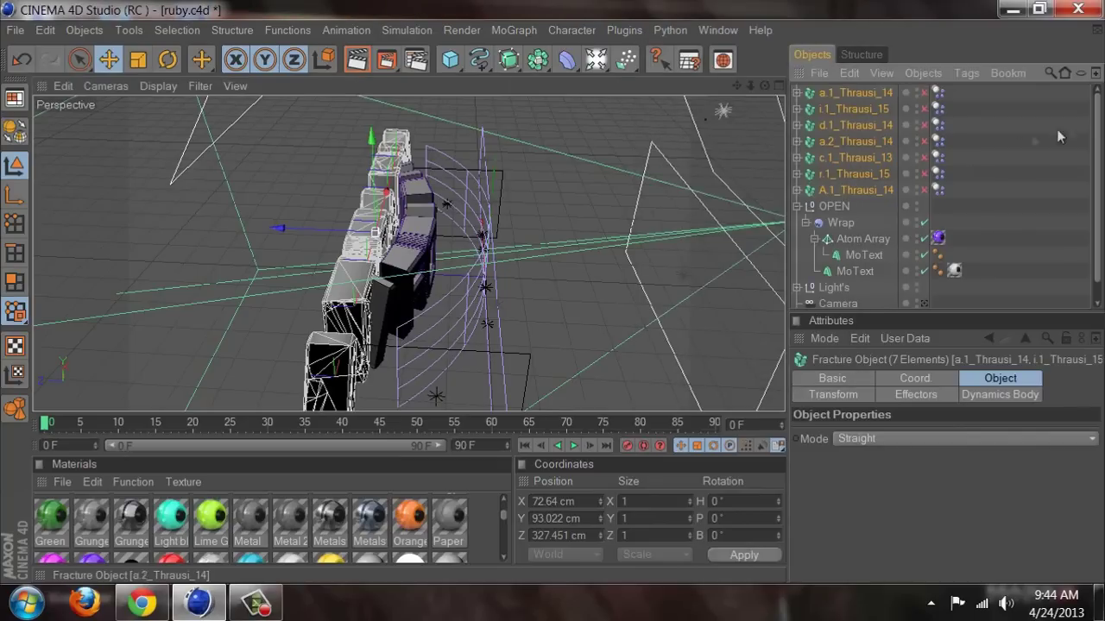
pyautogui.click(924, 93)
pyautogui.moveTo(924, 95); pyautogui.dragTo(916, 207)
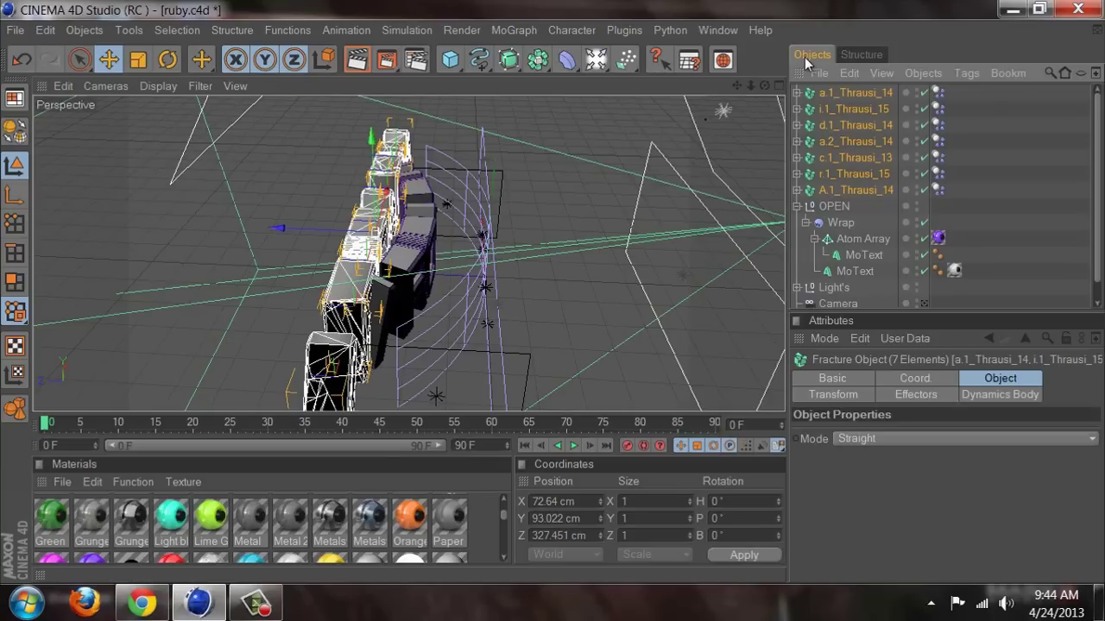
# Step: Examine the fractured letters behind the main text and check which letter the i.1, d.1 and a.1 Thrausi objects each represent
pyautogui.click(871, 109)
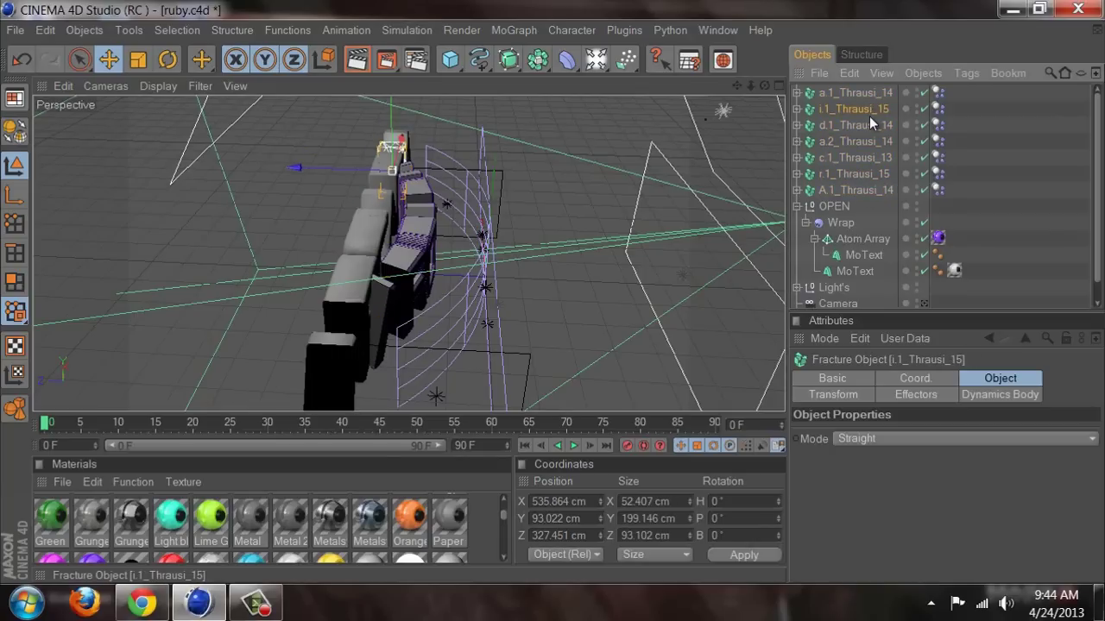
pyautogui.click(869, 127)
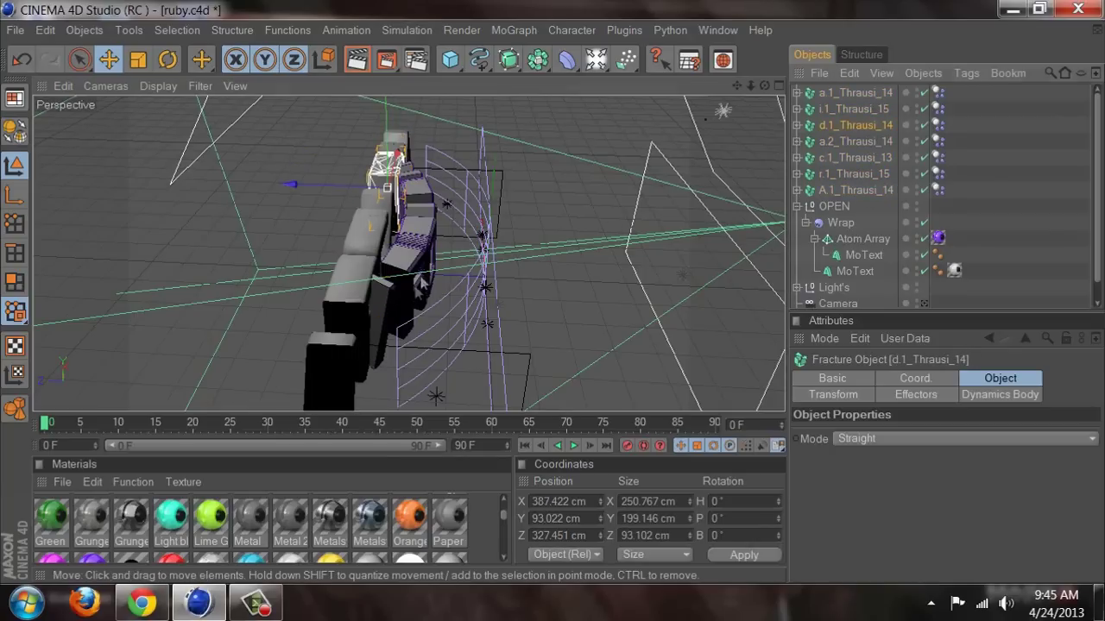
pyautogui.scroll(3, 390, 303)
pyautogui.keyDown('alt'); pyautogui.moveTo(328, 311); pyautogui.dragTo(557, 295); pyautogui.keyUp('alt')
pyautogui.scroll(3, 554, 291)
pyautogui.scroll(2, 562, 301)
pyautogui.moveTo(565, 302)
pyautogui.keyDown('alt'); pyautogui.mouseDown()
pyautogui.moveTo(535, 285)
pyautogui.moveTo(553, 273)
pyautogui.moveTo(553, 291)
pyautogui.mouseUp(); pyautogui.keyUp('alt')
pyautogui.scroll(2, 557, 308)
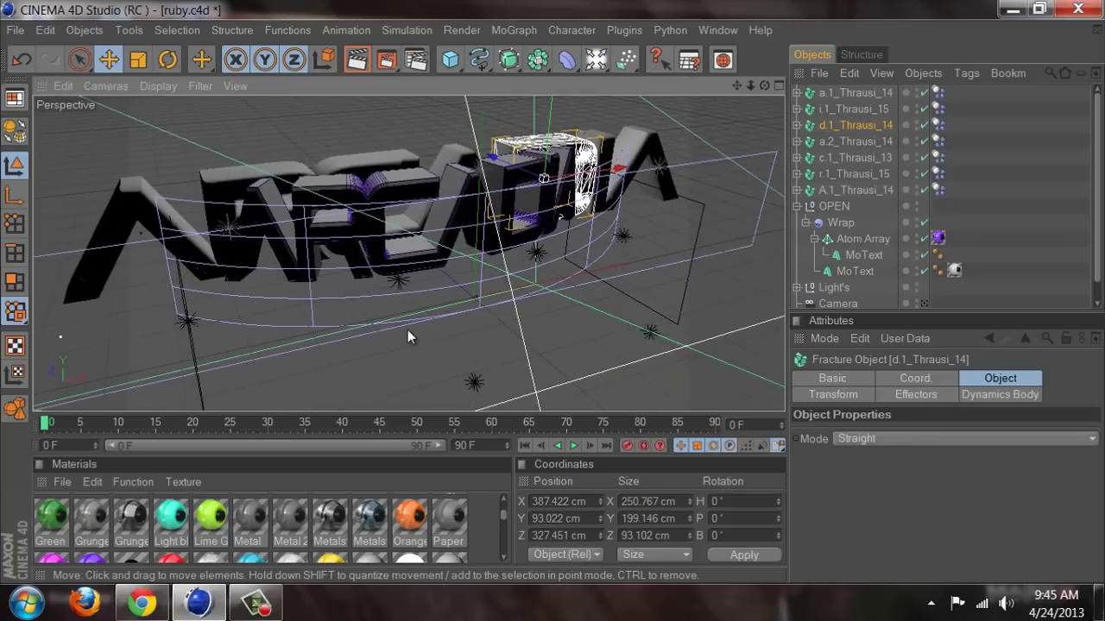
pyautogui.moveTo(551, 291)
pyautogui.keyDown('alt'); pyautogui.mouseDown()
pyautogui.moveTo(548, 279)
pyautogui.moveTo(553, 294)
pyautogui.mouseUp(); pyautogui.keyUp('alt')
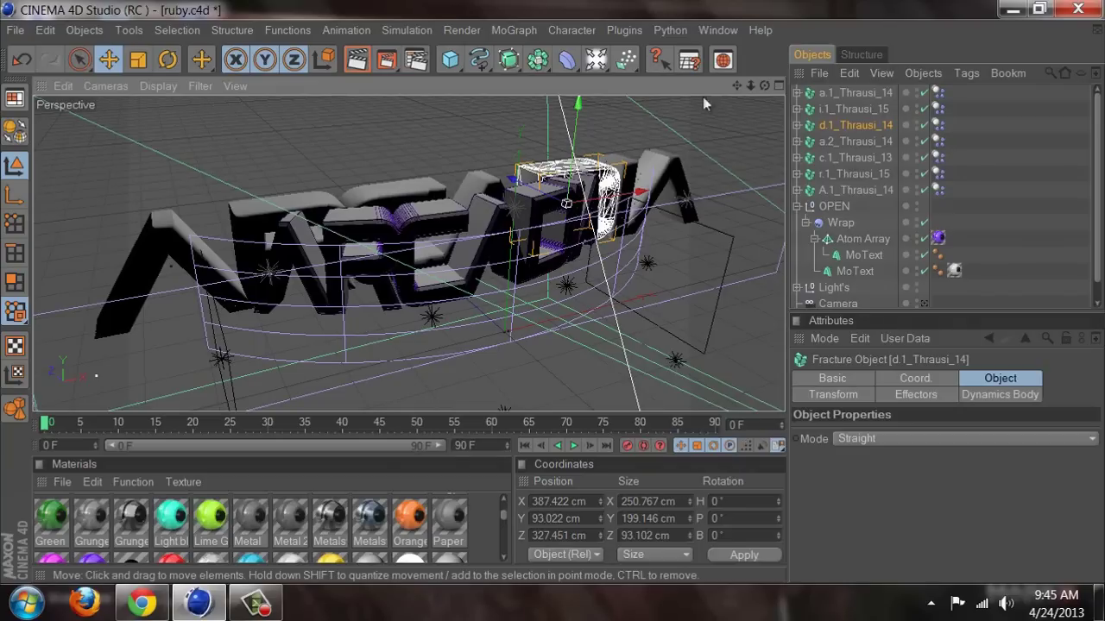
pyautogui.moveTo(733, 85); pyautogui.dragTo(727, 111)
pyautogui.scroll(3, 670, 298)
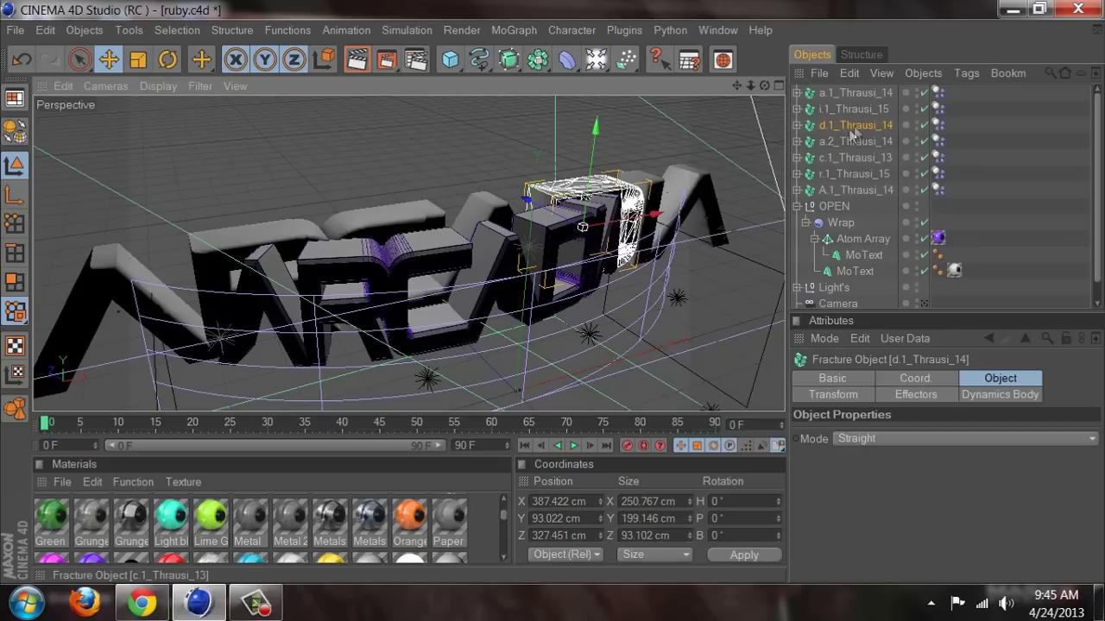
pyautogui.click(866, 95)
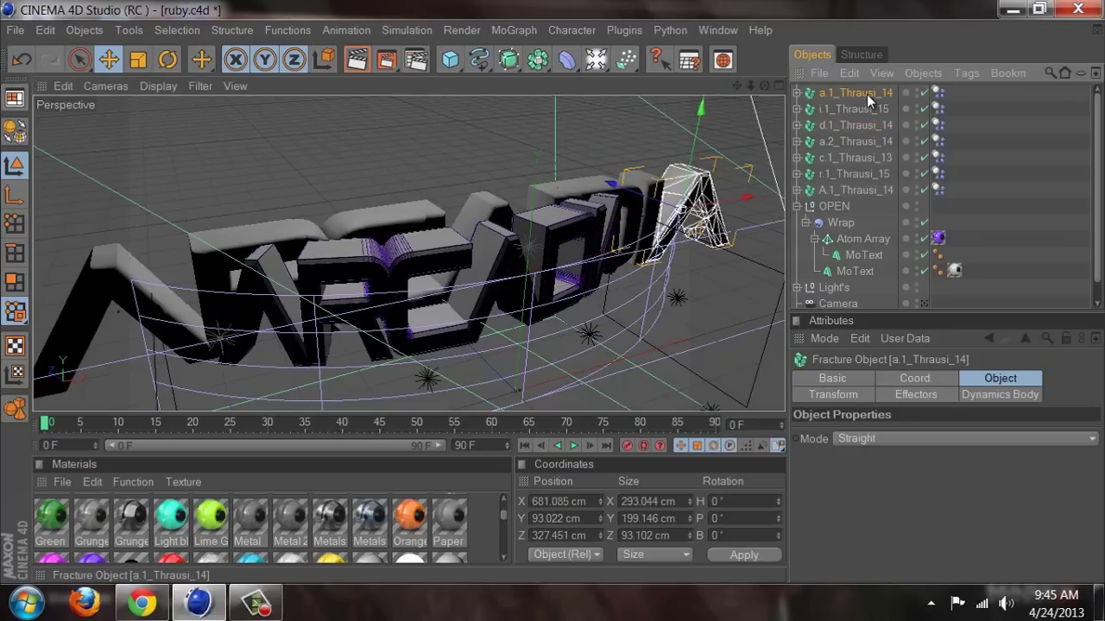
pyautogui.click(861, 113)
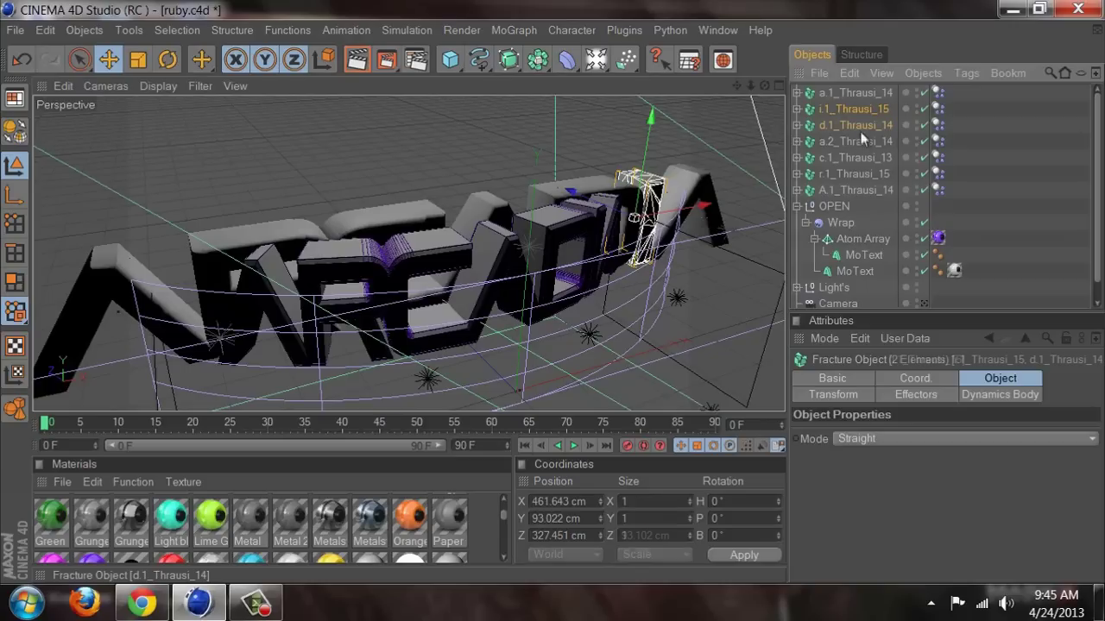
pyautogui.keyDown('ctrl'); pyautogui.click(860, 128); pyautogui.keyUp('ctrl')
pyautogui.keyDown('ctrl'); pyautogui.click(860, 143); pyautogui.keyUp('ctrl')
pyautogui.keyDown('ctrl'); pyautogui.click(860, 158); pyautogui.keyUp('ctrl')
pyautogui.keyDown('ctrl'); pyautogui.click(861, 172); pyautogui.keyUp('ctrl')
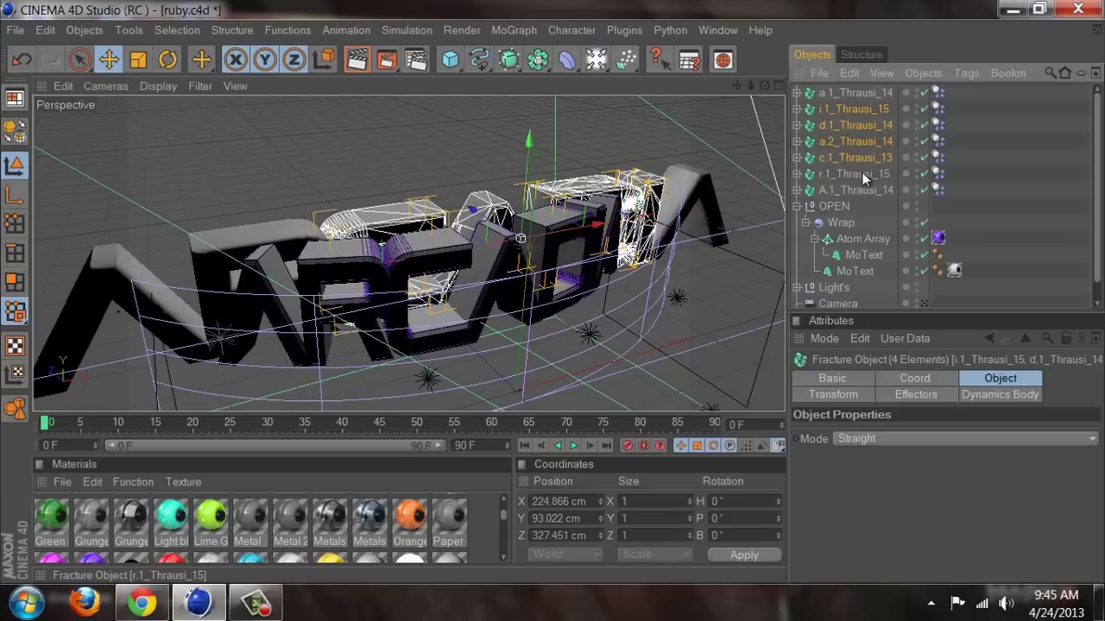
pyautogui.keyDown('ctrl'); pyautogui.click(862, 174); pyautogui.keyUp('ctrl')
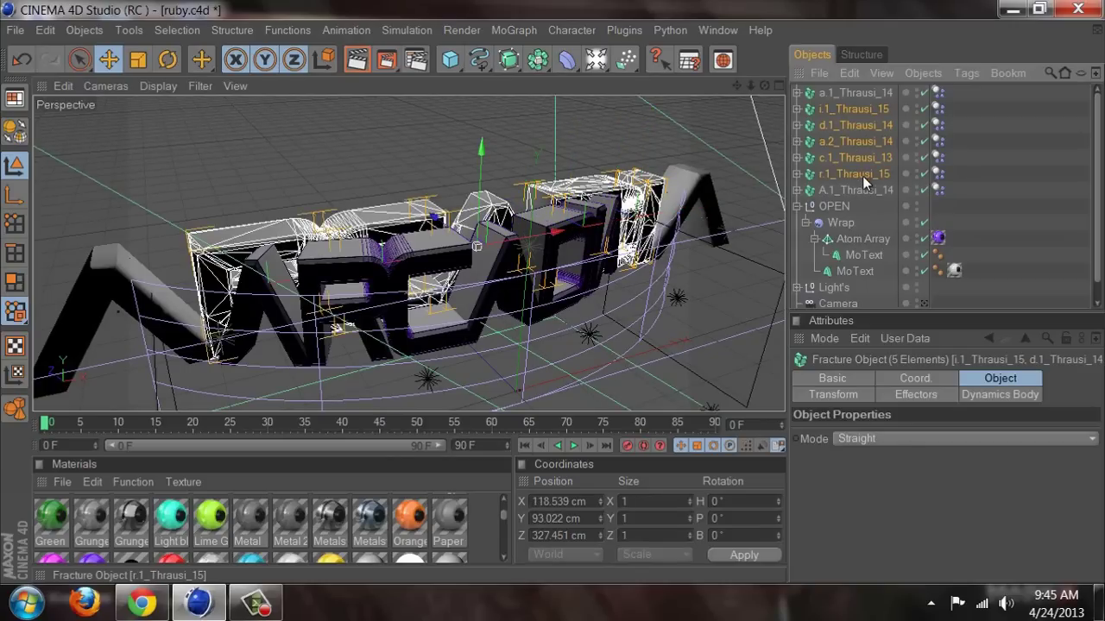
# Step: Delete every Thrausi fracture object except c.1_Thrausi_13, leaving only the fractured letter C behind the main text
pyautogui.click(862, 103)
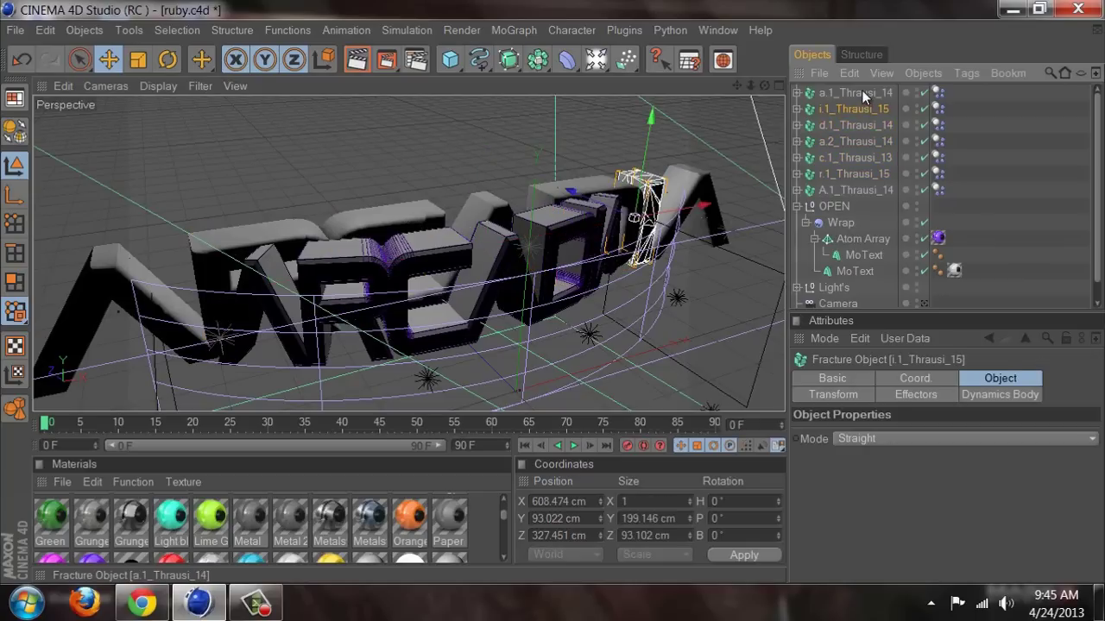
pyautogui.keyDown('ctrl'); pyautogui.click(861, 90); pyautogui.keyUp('ctrl')
pyautogui.keyDown('ctrl'); pyautogui.click(830, 188); pyautogui.keyUp('ctrl')
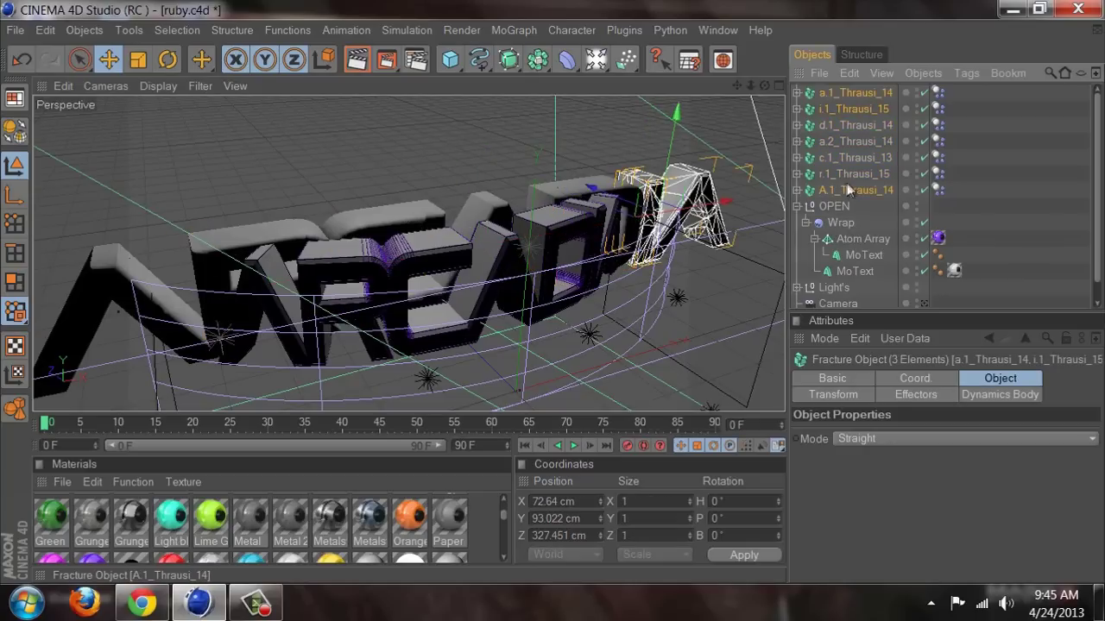
pyautogui.keyDown('ctrl'); pyautogui.click(849, 178); pyautogui.keyUp('ctrl')
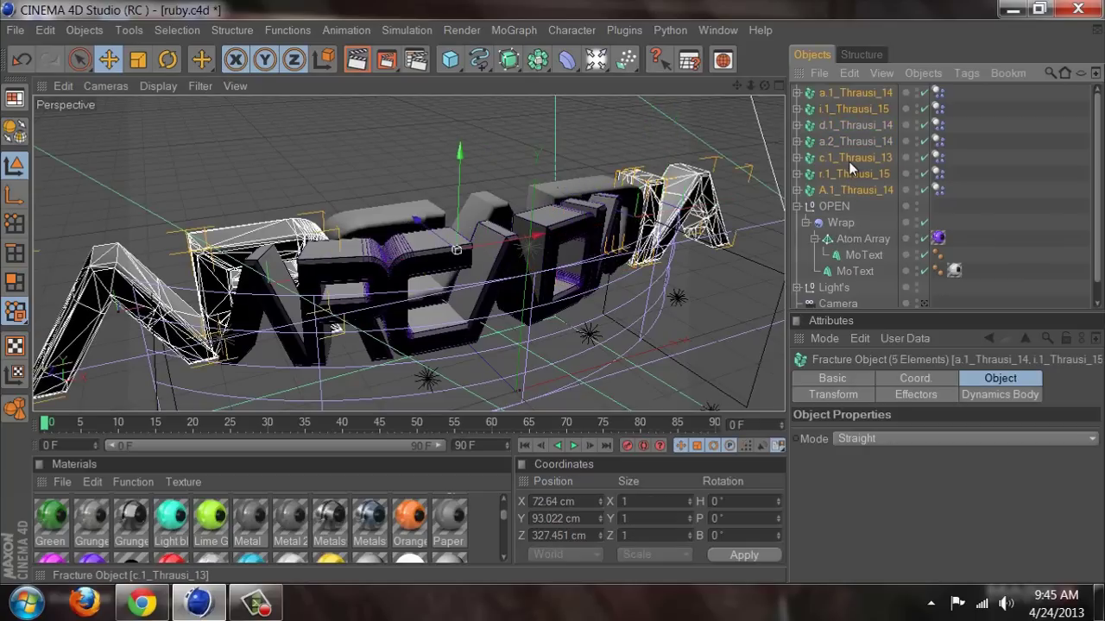
pyautogui.keyDown('ctrl'); pyautogui.click(848, 161); pyautogui.keyUp('ctrl')
pyautogui.keyDown('ctrl'); pyautogui.click(857, 129); pyautogui.keyUp('ctrl')
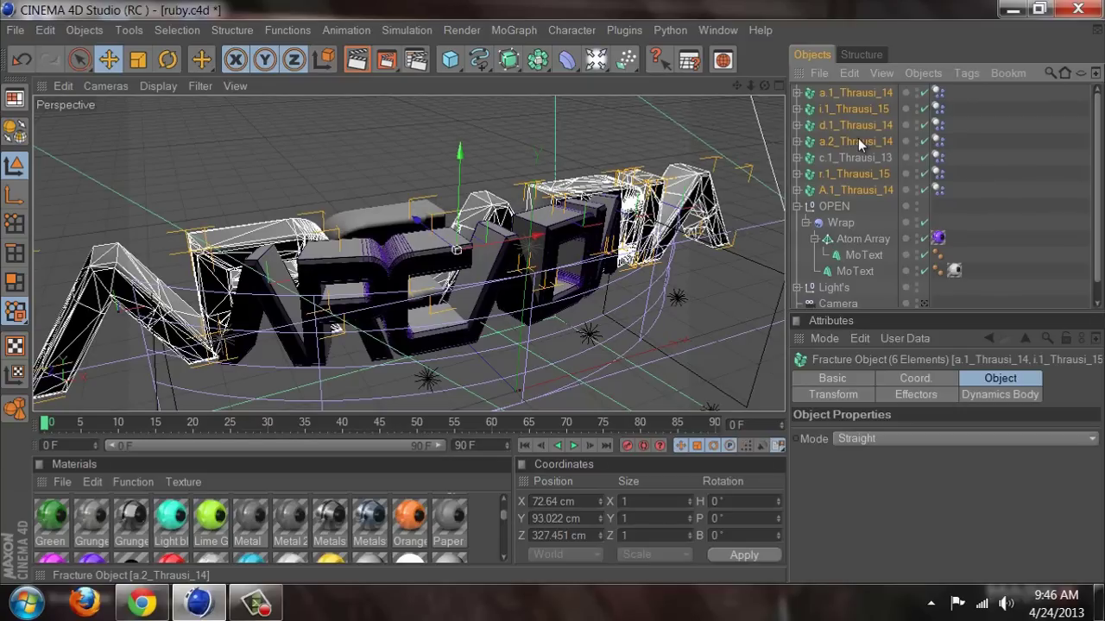
pyautogui.press('Delete')
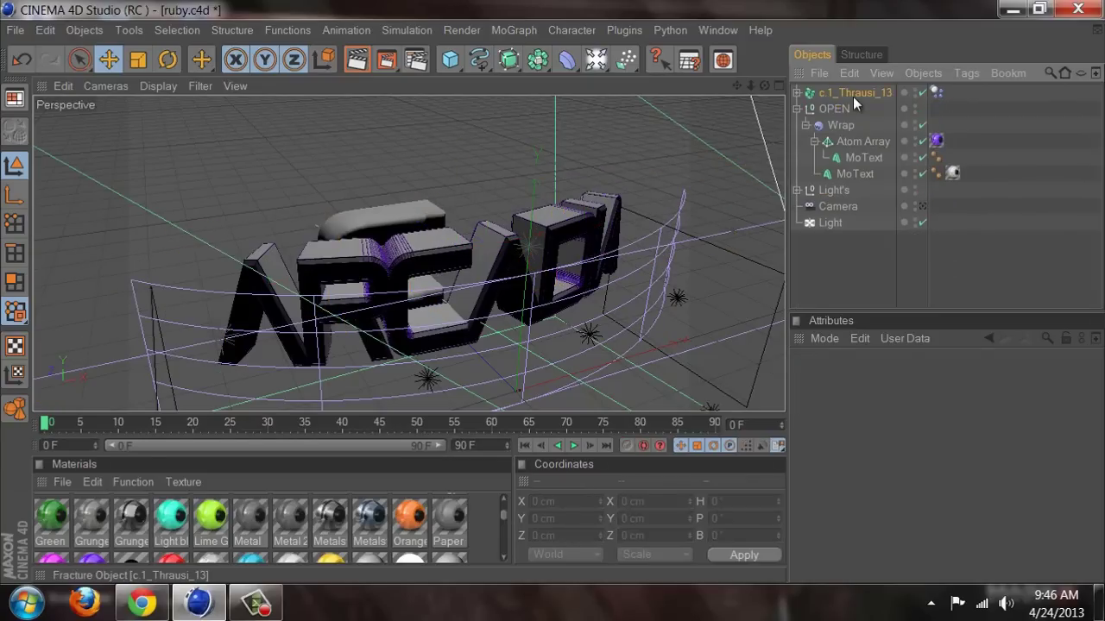
# Step: List the fragments of c.1_Thrausi_13 and pull Pieces 1 out of the letter C to about Z 96 cm
pyautogui.click(853, 95)
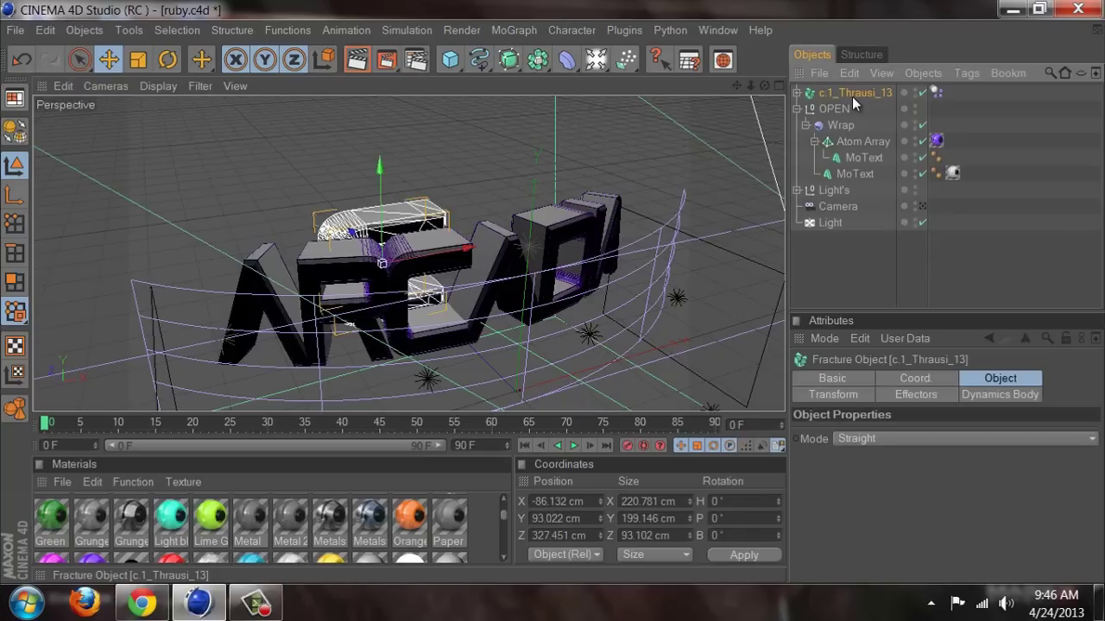
pyautogui.click(796, 94)
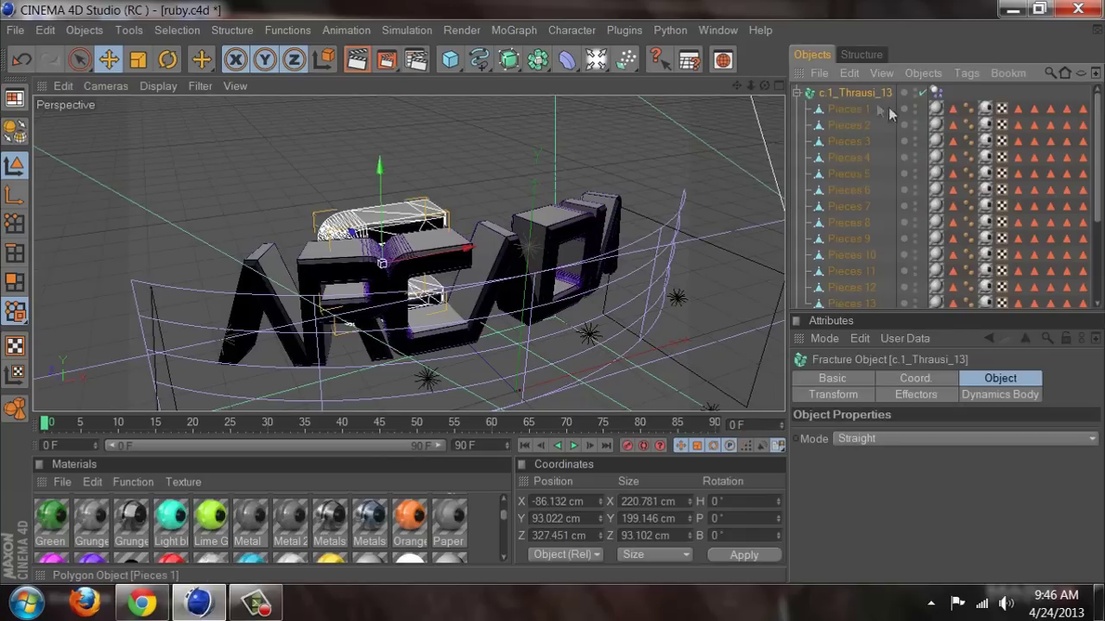
pyautogui.click(795, 93)
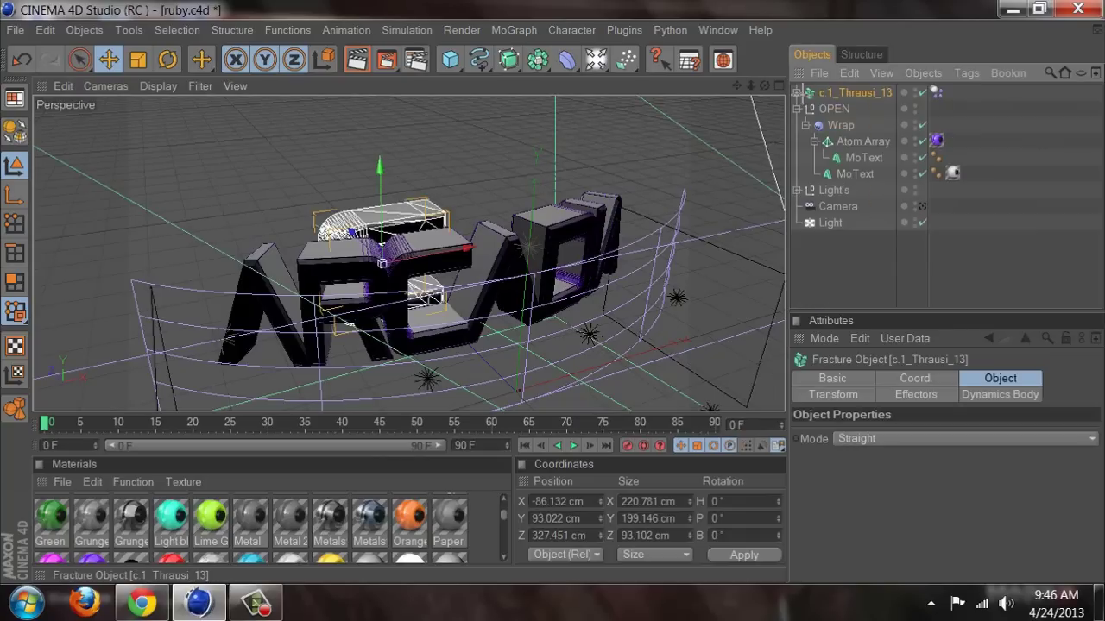
pyautogui.click(795, 94)
pyautogui.click(859, 110)
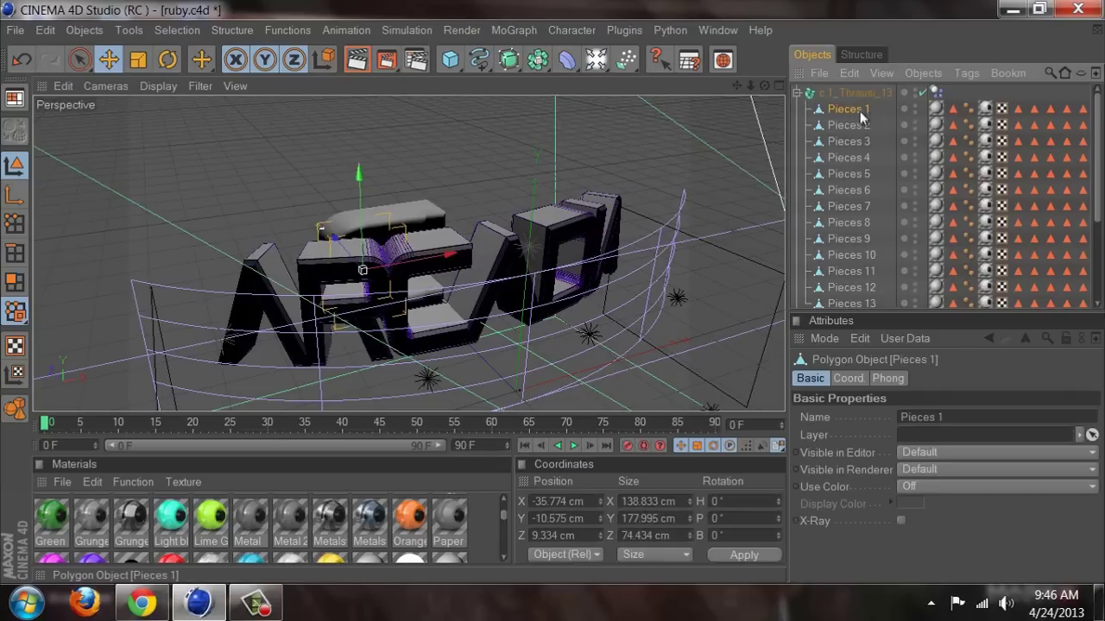
pyautogui.click(853, 140)
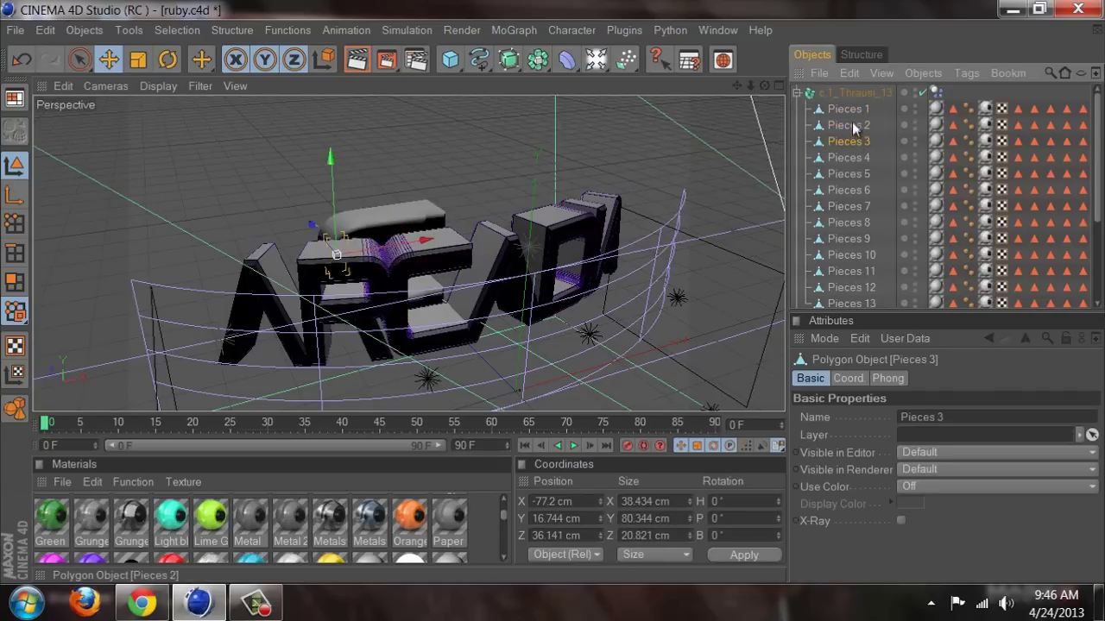
pyautogui.click(850, 109)
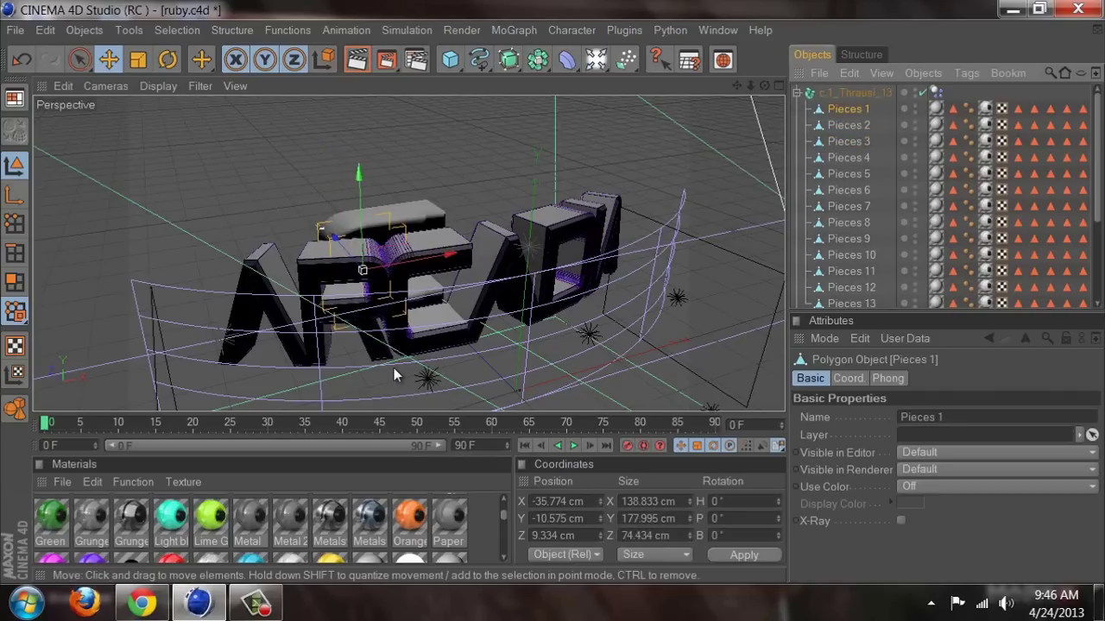
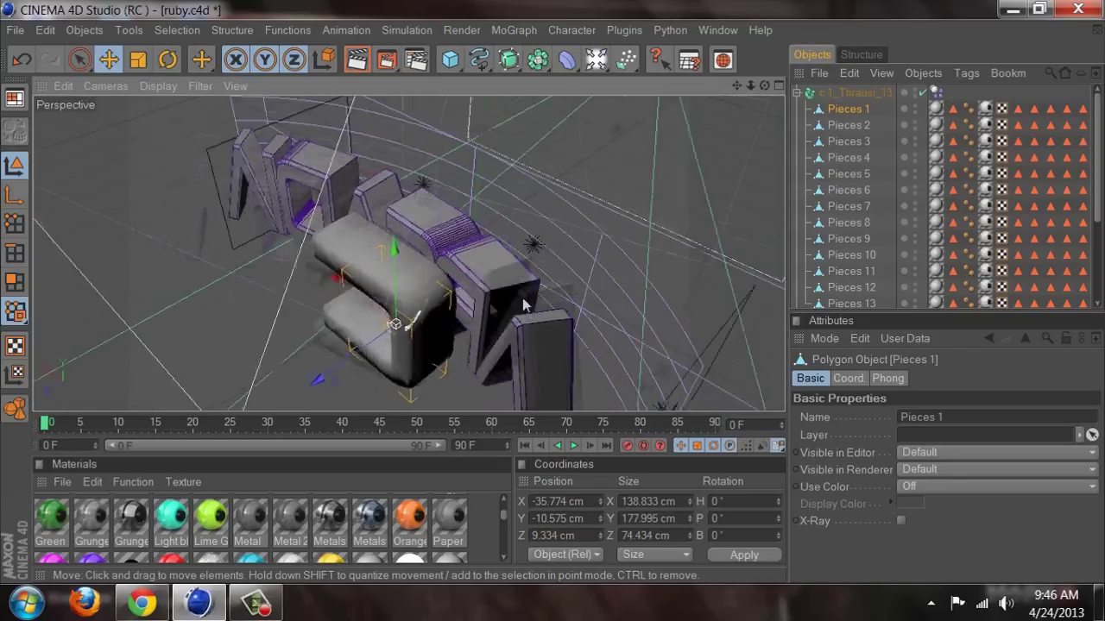
pyautogui.moveTo(416, 327); pyautogui.dragTo(578, 186)
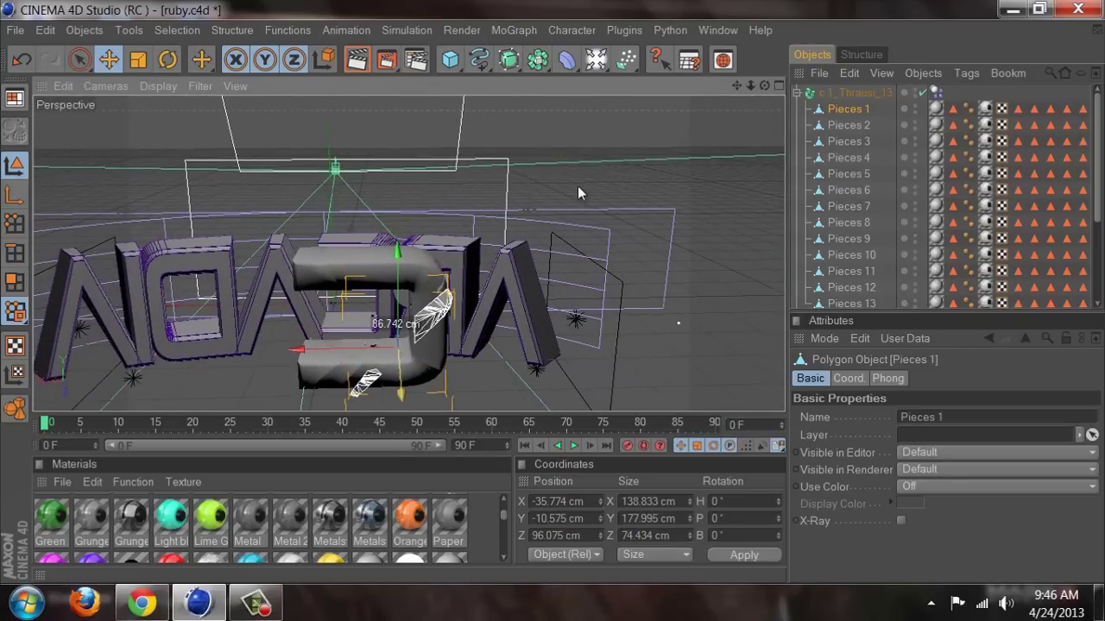
# Step: Move Pieces 2 away from the fractured C and shift Pieces 3 to about X -158 cm, Y 49 cm
pyautogui.click(863, 125)
pyautogui.moveTo(349, 328); pyautogui.dragTo(563, 298)
pyautogui.click(848, 142)
pyautogui.moveTo(486, 285); pyautogui.dragTo(691, 285)
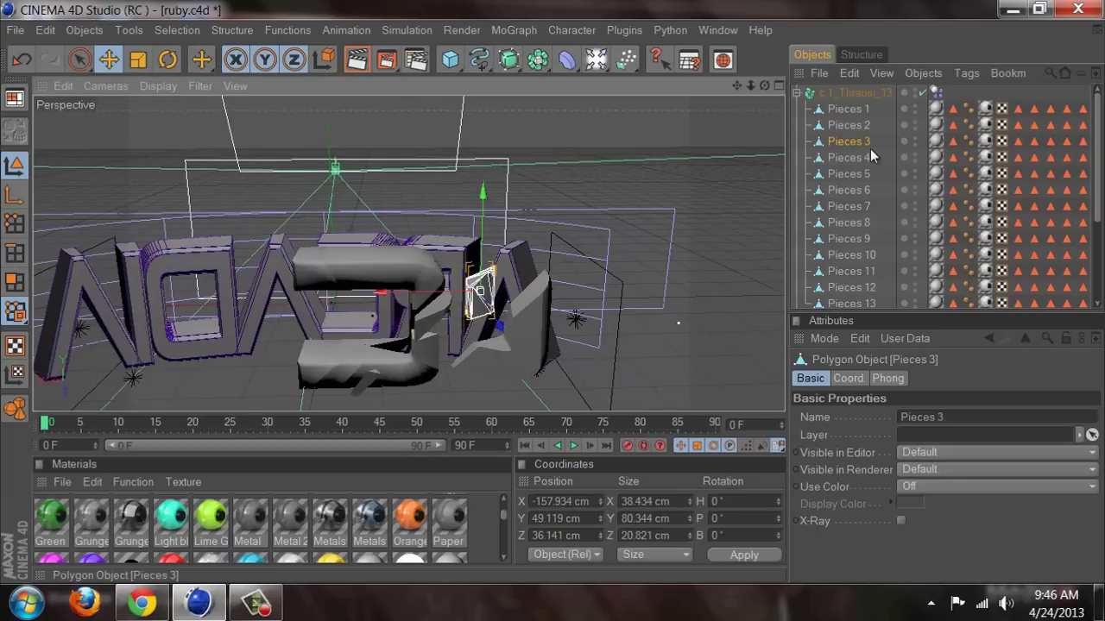
# Step: Shift Pieces 4 to about X -77 cm, Z -48 cm, and Pieces 5 to about X -107 cm, Y 57 cm
pyautogui.click(855, 156)
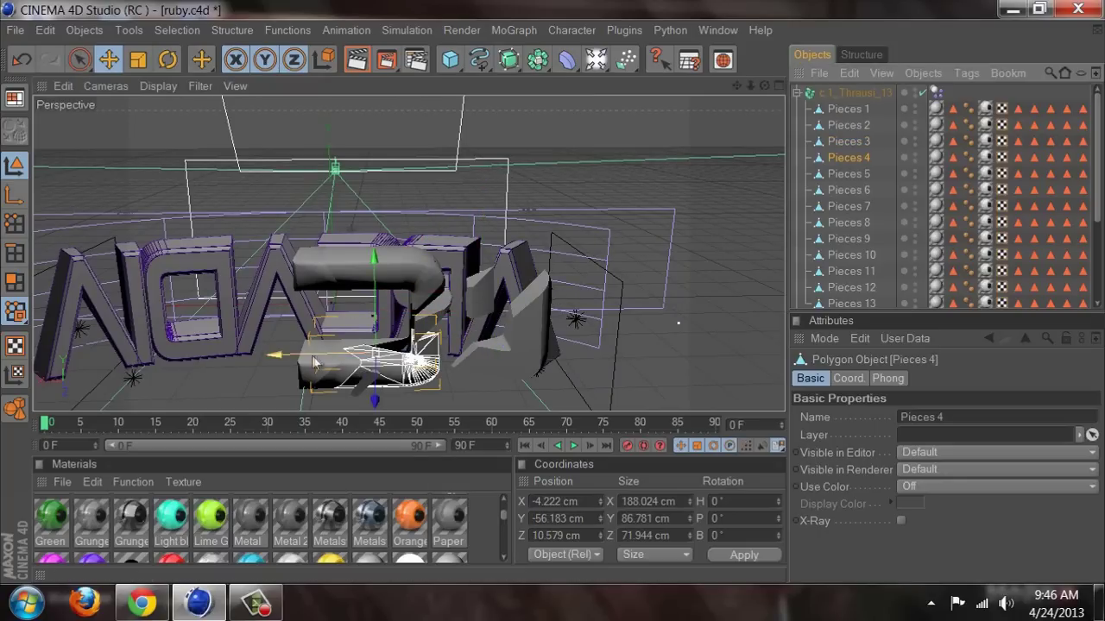
pyautogui.moveTo(371, 377); pyautogui.dragTo(559, 291)
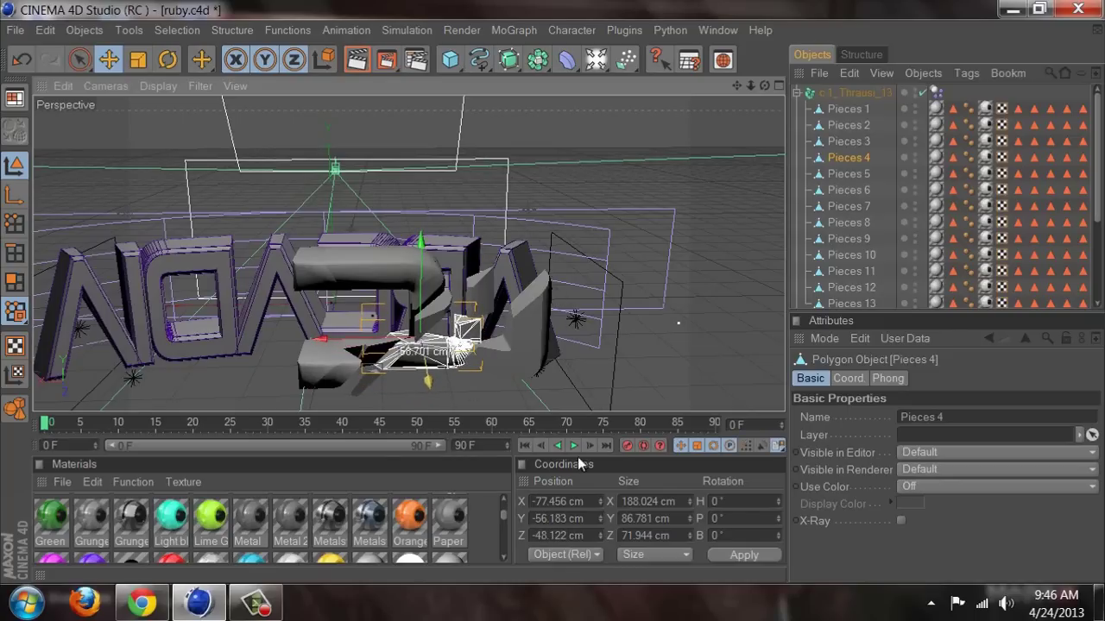
pyautogui.click(848, 174)
pyautogui.moveTo(570, 296); pyautogui.dragTo(549, 299)
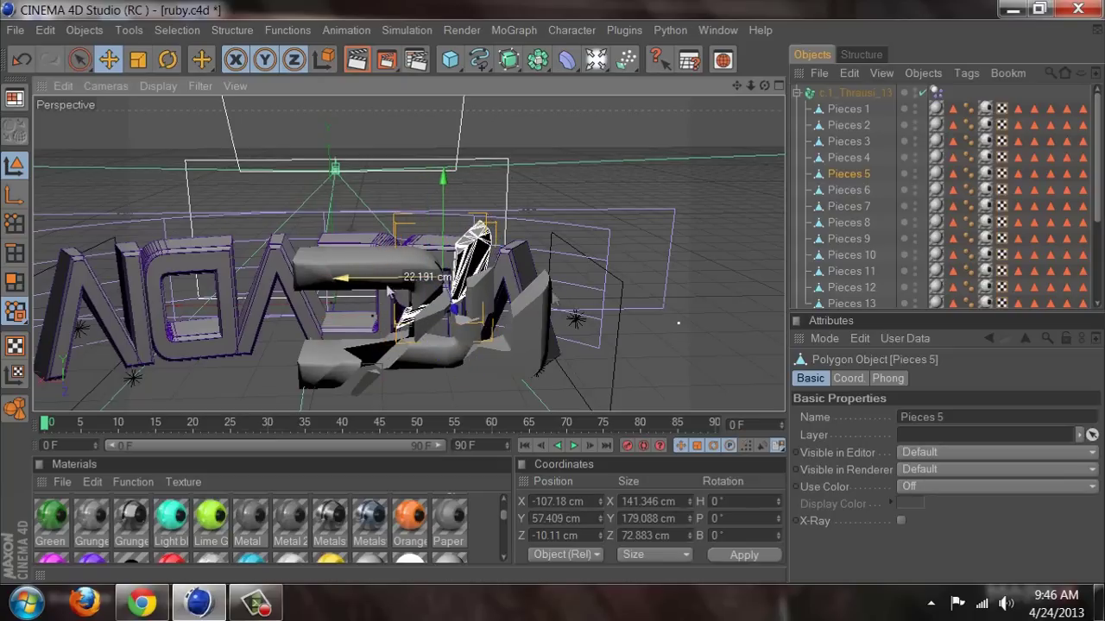
pyautogui.click(314, 273)
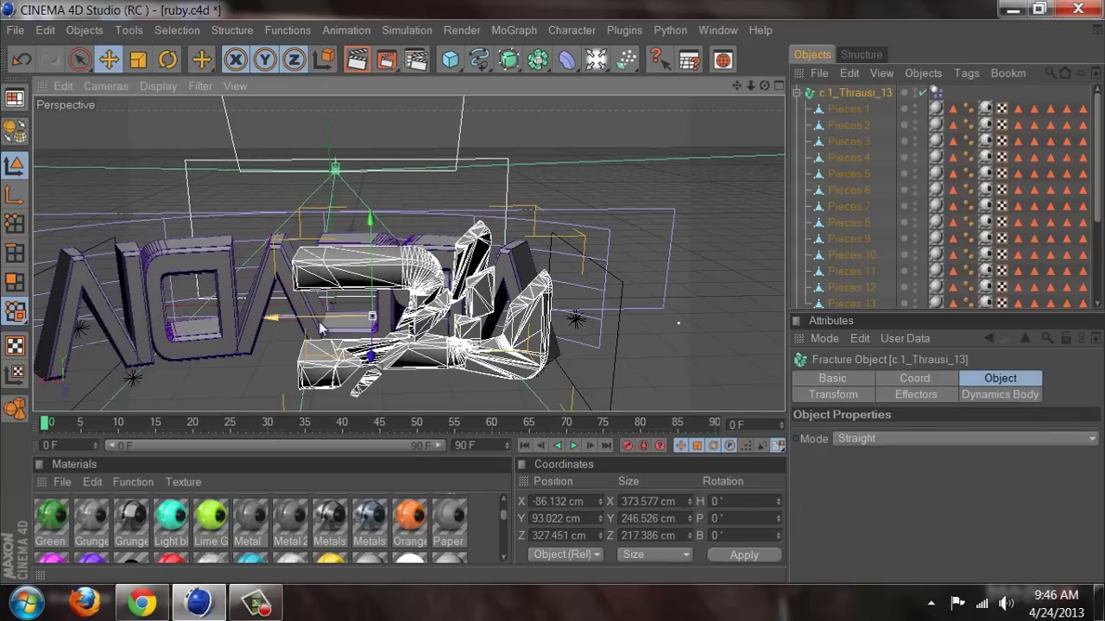
# Step: Move Pieces 6 outward from the letter C to about X -140 cm, Y 24 cm, Z -23 cm
pyautogui.click(849, 205)
pyautogui.click(855, 180)
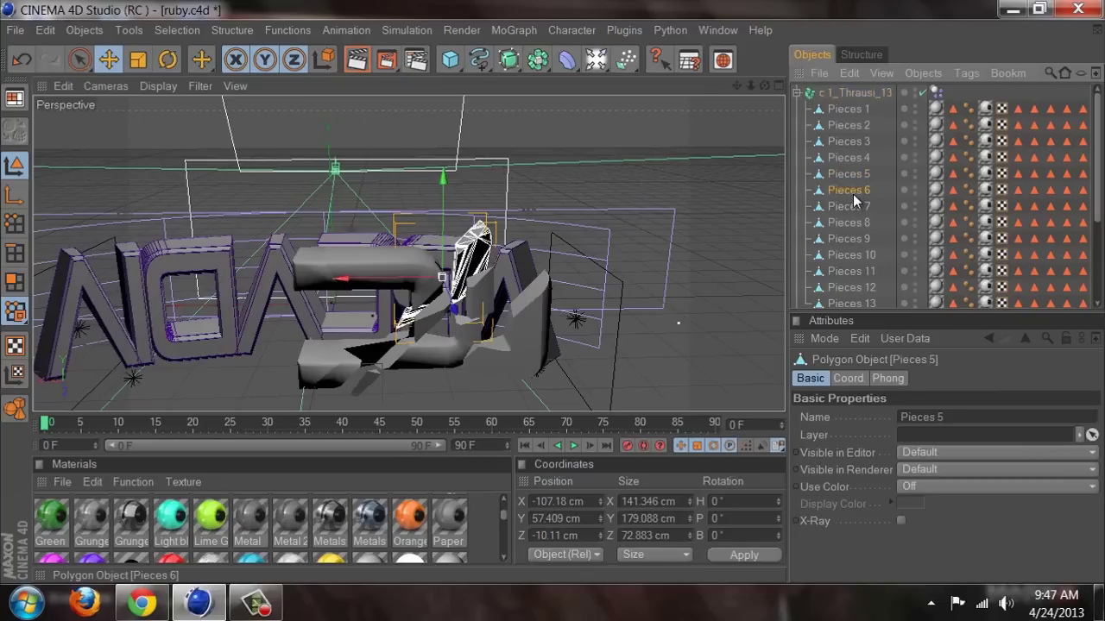
pyautogui.click(853, 193)
pyautogui.moveTo(357, 295); pyautogui.dragTo(553, 299)
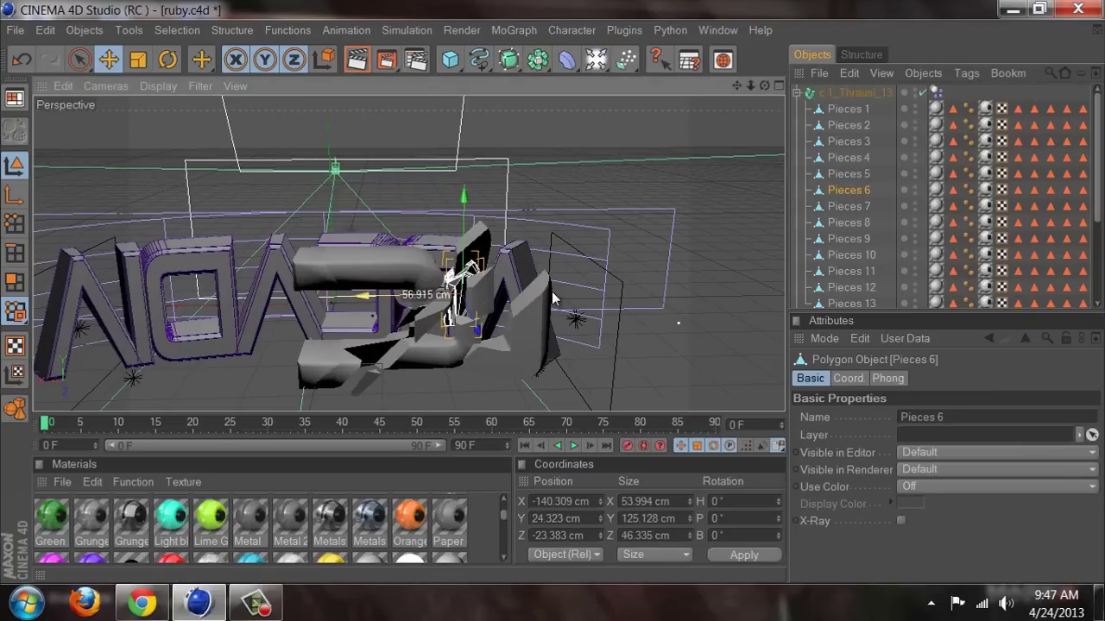
# Step: Move Pieces 7 out of the lower part of the C and raise Pieces 8 to about Y 63 cm
pyautogui.click(862, 207)
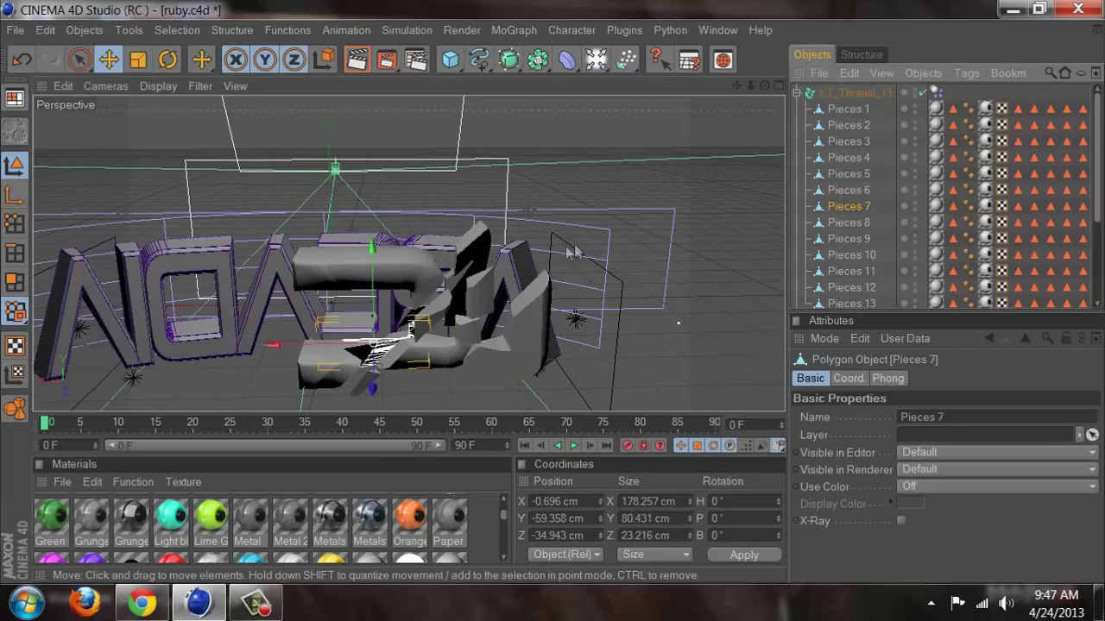
pyautogui.moveTo(287, 337); pyautogui.dragTo(556, 298)
pyautogui.click(849, 223)
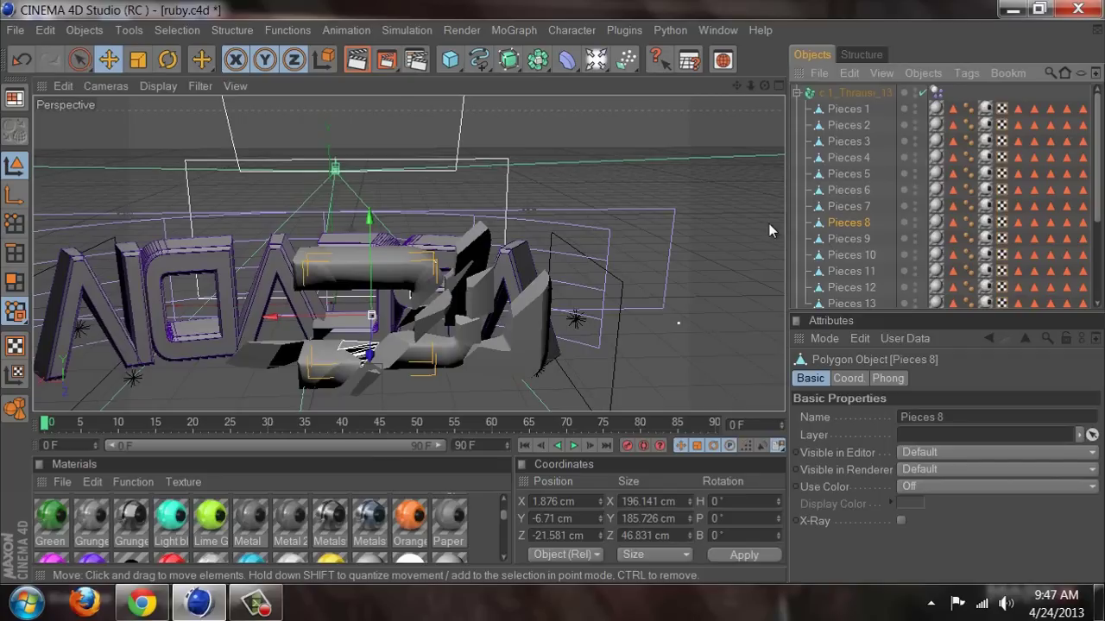
pyautogui.moveTo(370, 280); pyautogui.dragTo(557, 295)
# Step: Move Pieces 9 to about X -70 cm and Pieces 10 to about X 98 cm
pyautogui.click(857, 239)
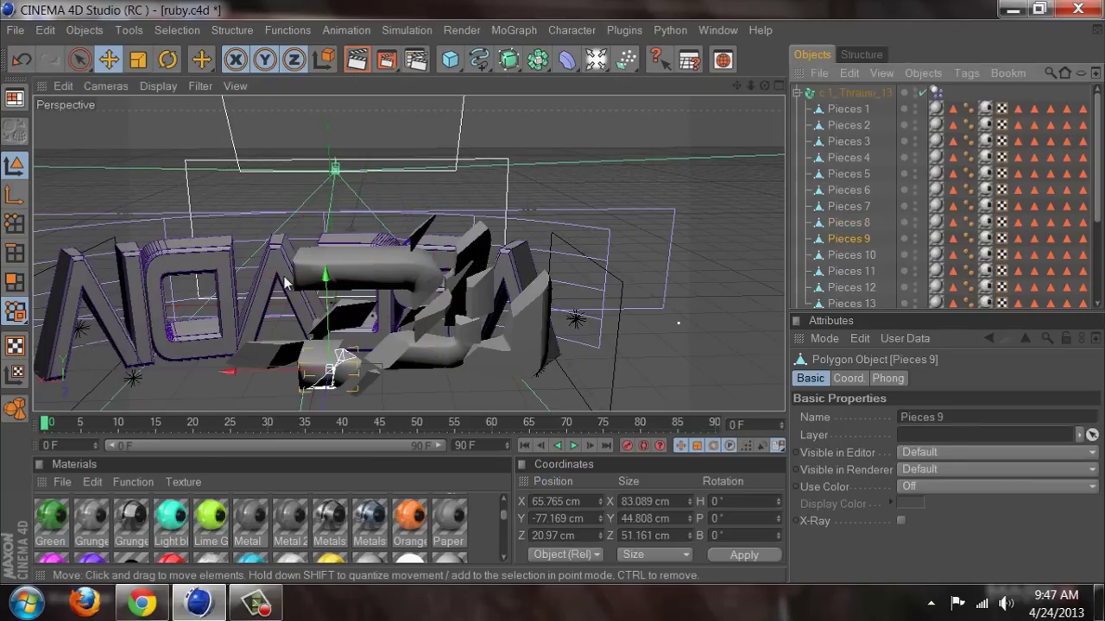
pyautogui.moveTo(276, 369); pyautogui.dragTo(554, 298)
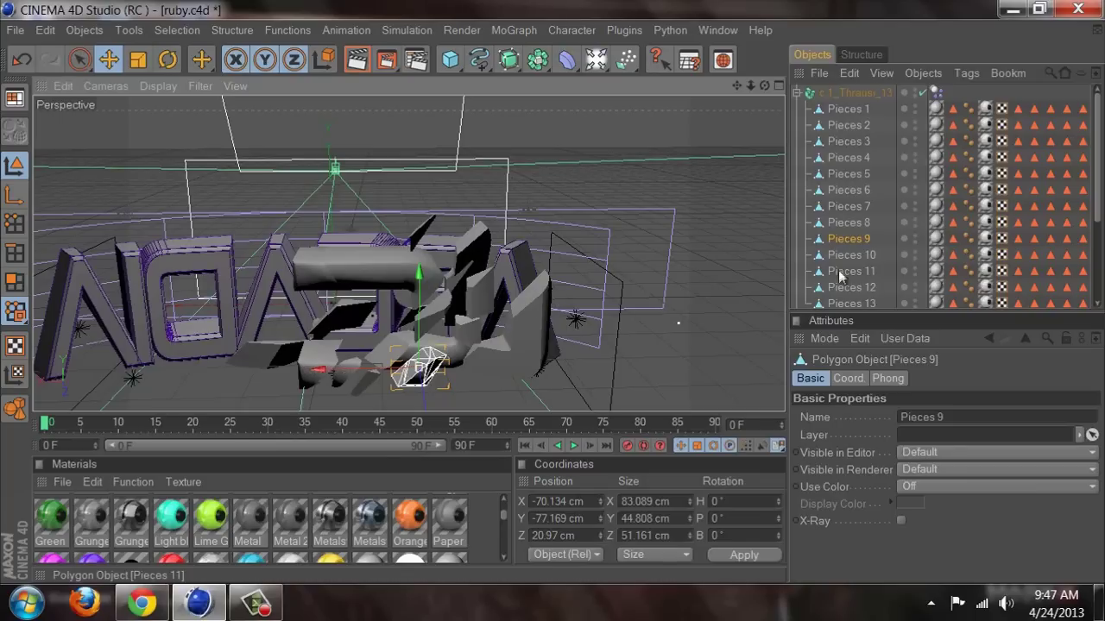
pyautogui.click(838, 255)
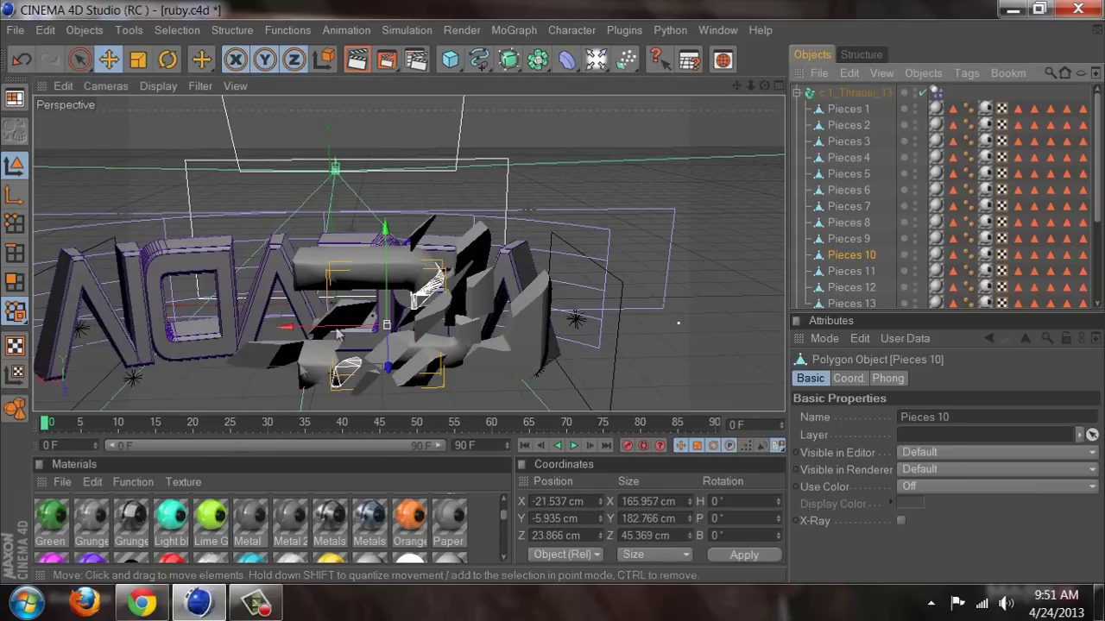
pyautogui.click(415, 272)
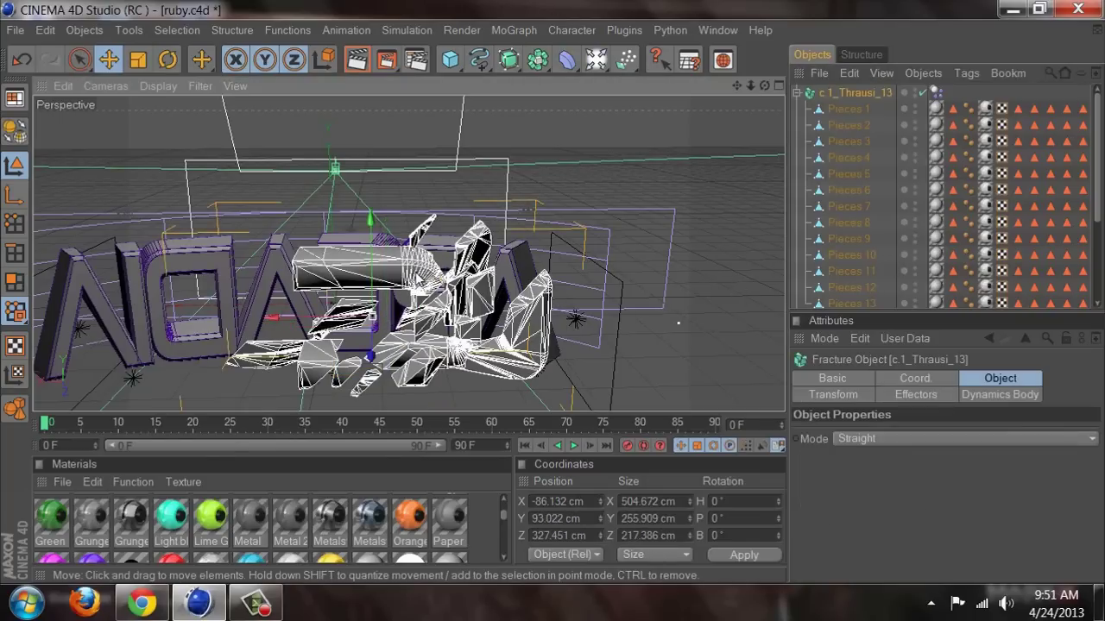
pyautogui.click(848, 223)
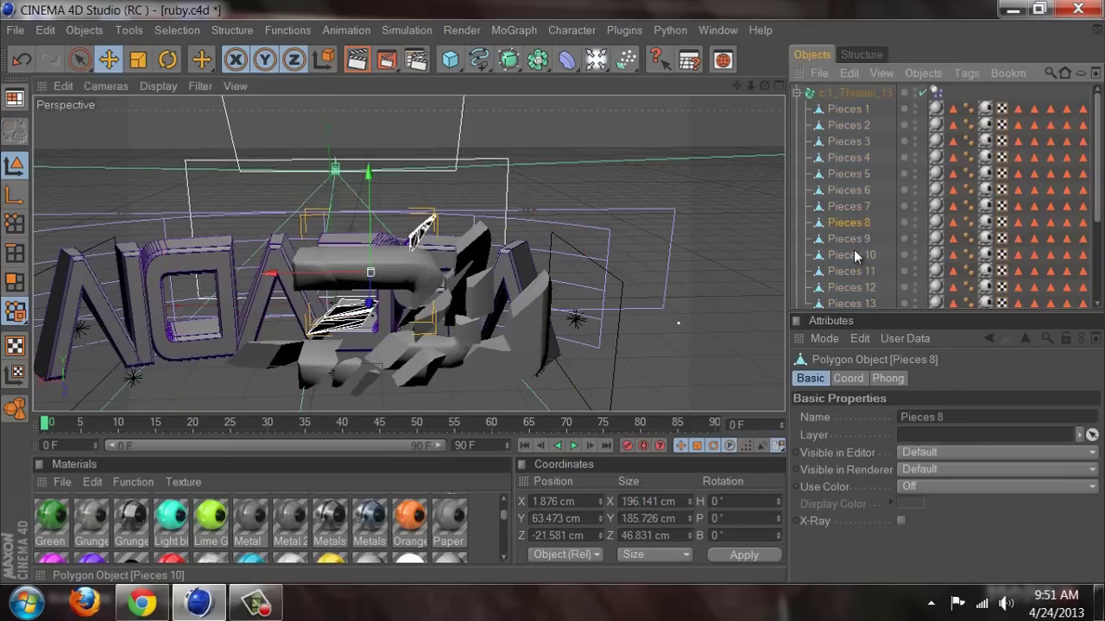
pyautogui.click(851, 254)
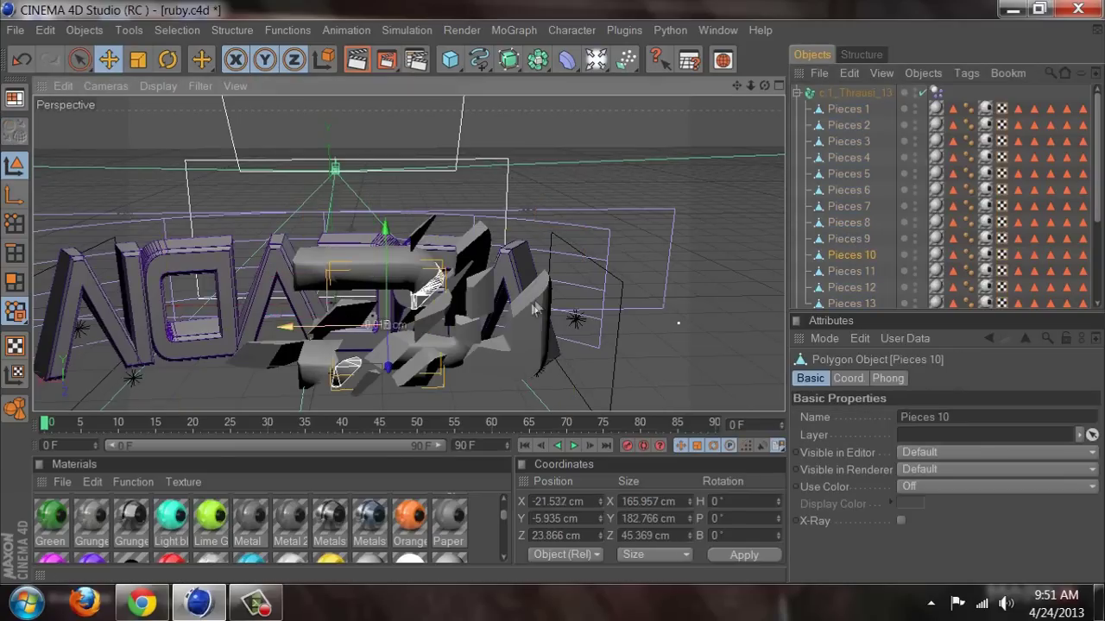
pyautogui.moveTo(339, 328); pyautogui.dragTo(281, 329)
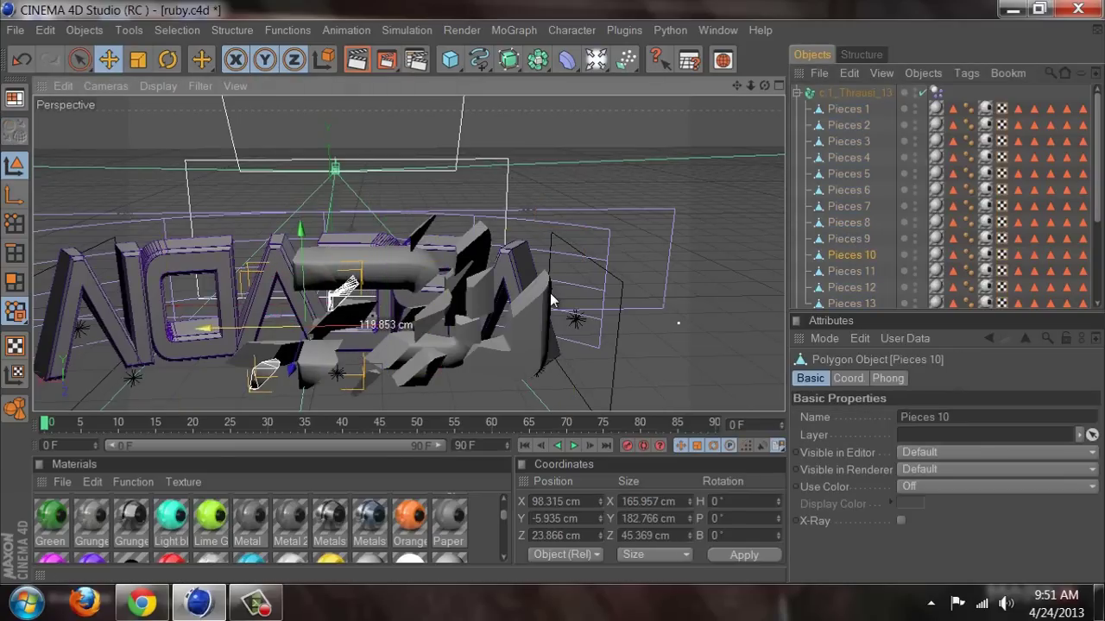
# Step: Move Pieces 11 away from the C and shift Pieces 12 to about X -45 cm, Y 98 cm
pyautogui.click(872, 270)
pyautogui.moveTo(477, 300); pyautogui.dragTo(557, 297)
pyautogui.click(853, 287)
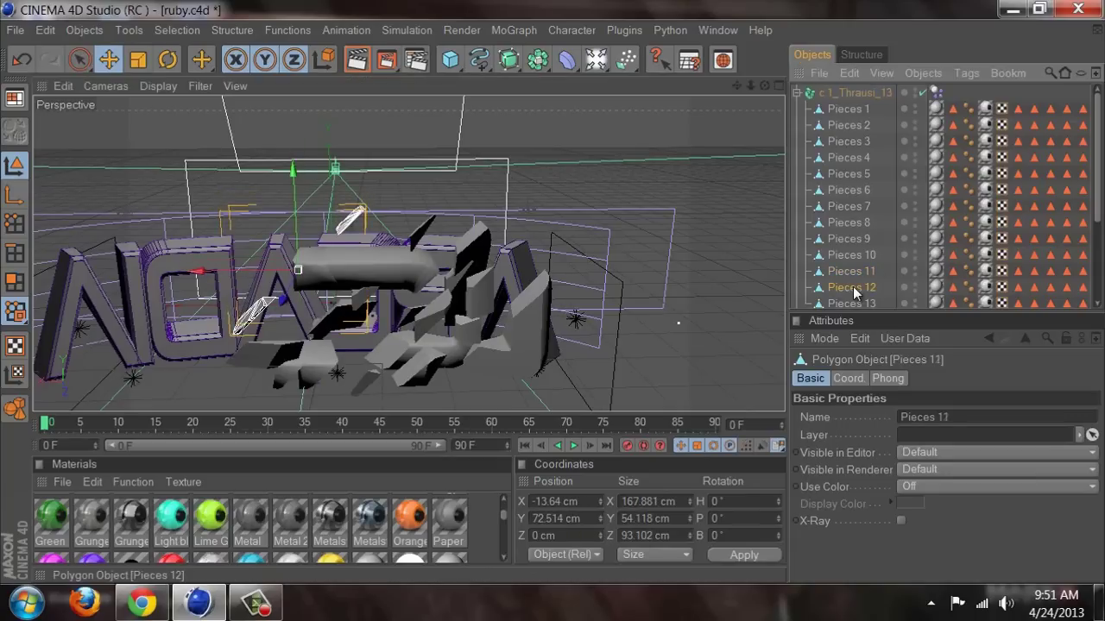
pyautogui.moveTo(353, 277); pyautogui.dragTo(553, 297)
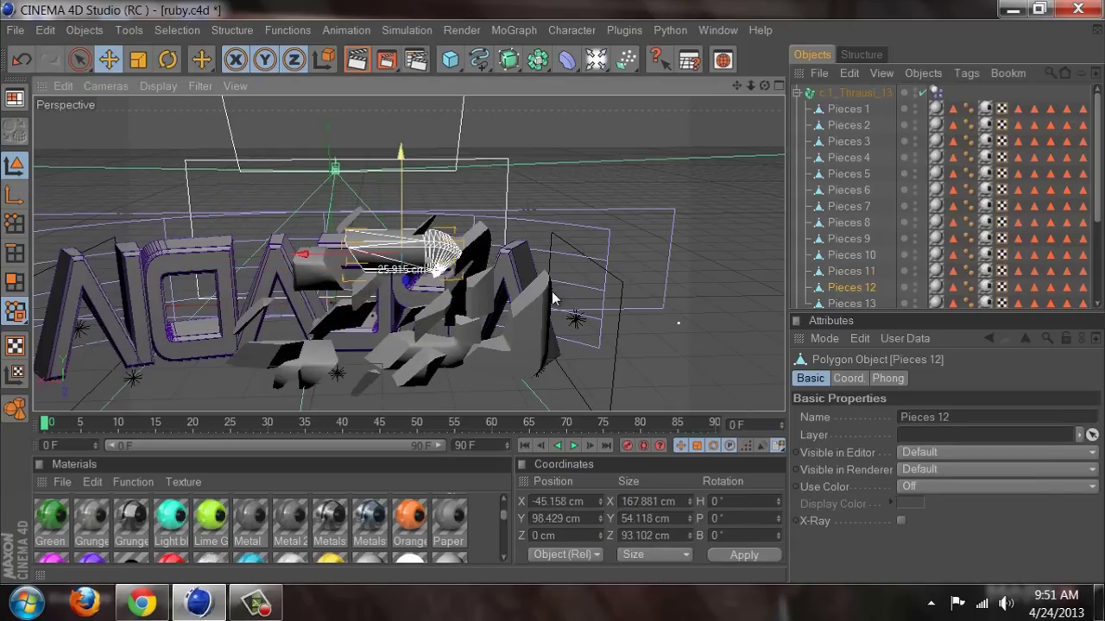
# Step: Move Pieces 13 to about X 104 cm and rotate it to about H 8°, P 4°, B 34°
pyautogui.click(848, 302)
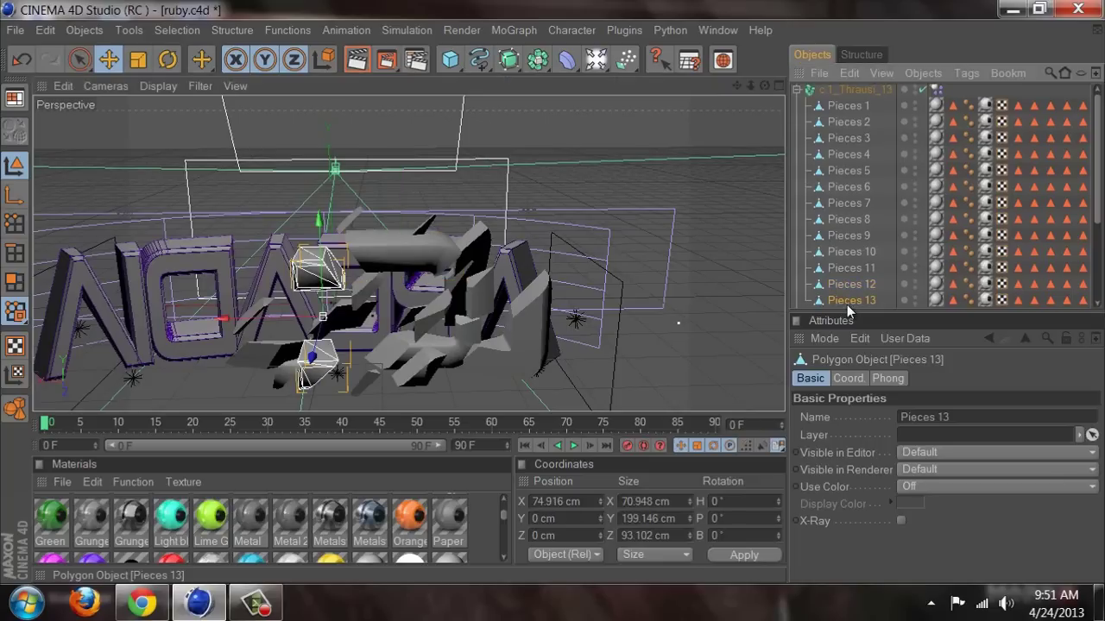
pyautogui.moveTo(531, 298); pyautogui.dragTo(556, 298)
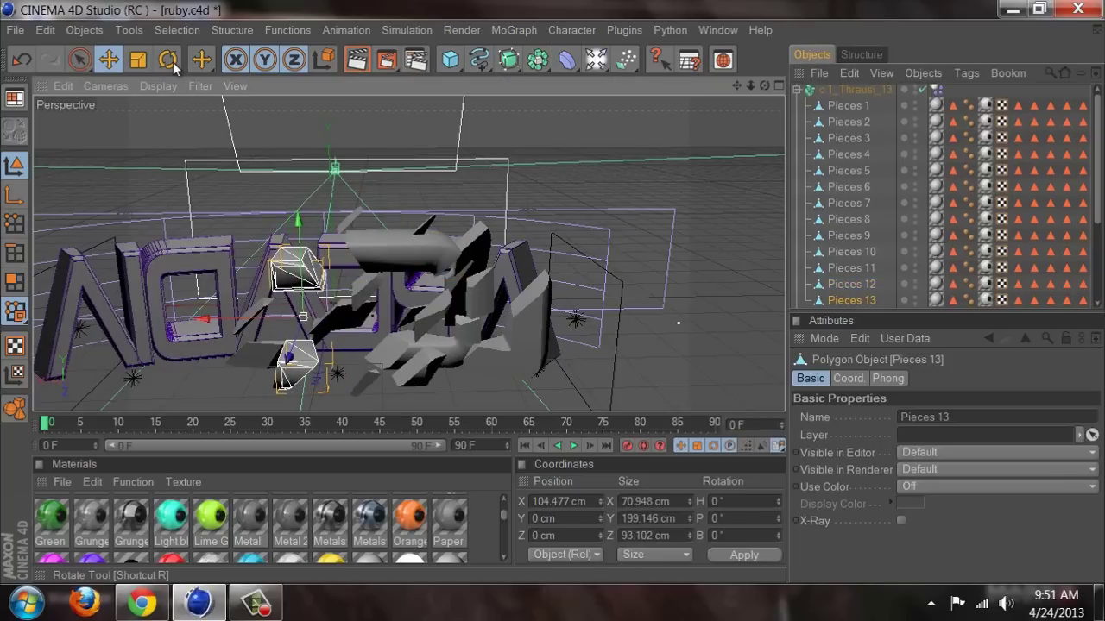
pyautogui.click(171, 61)
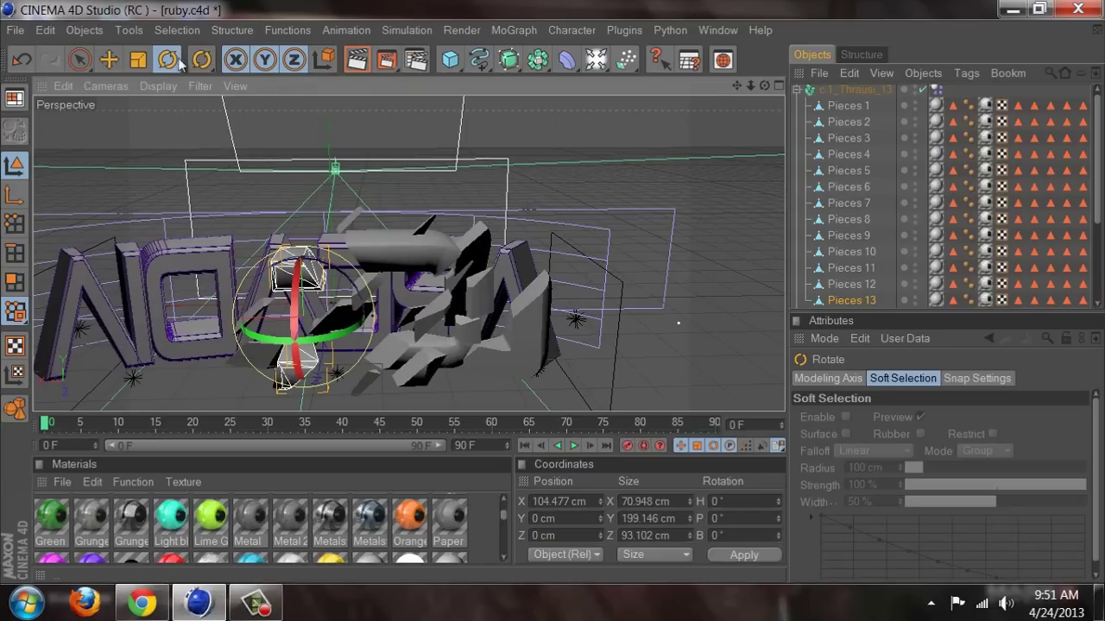
pyautogui.moveTo(373, 350); pyautogui.dragTo(384, 304)
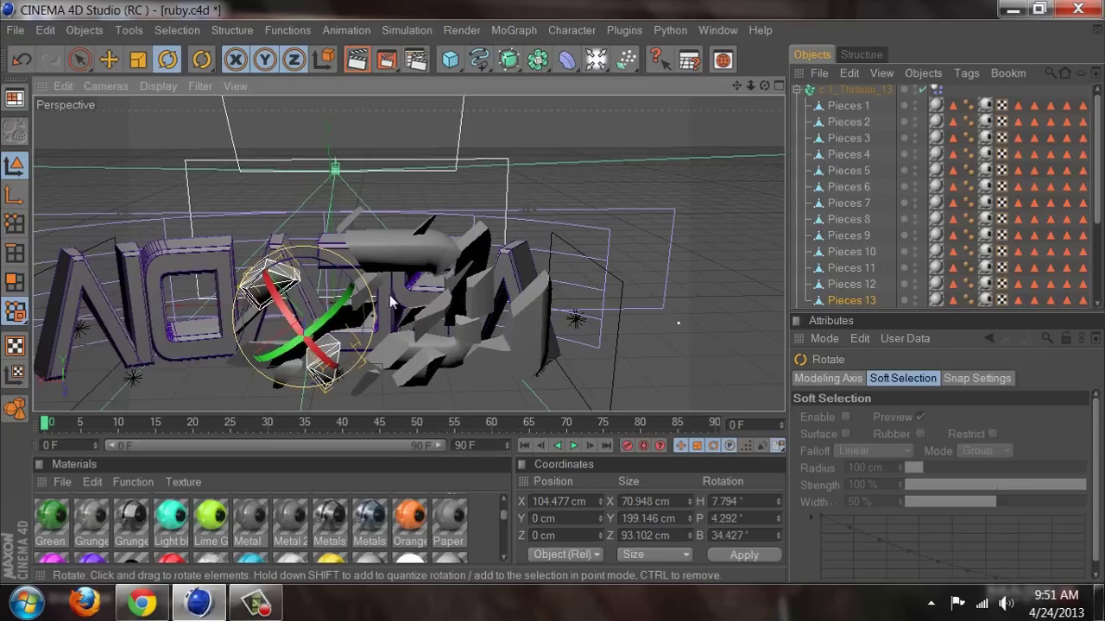
# Step: Move Pieces 13 to about X 69 cm, Y 25 cm, Z -7 cm
pyautogui.click(79, 59)
pyautogui.moveTo(303, 318); pyautogui.dragTo(555, 297)
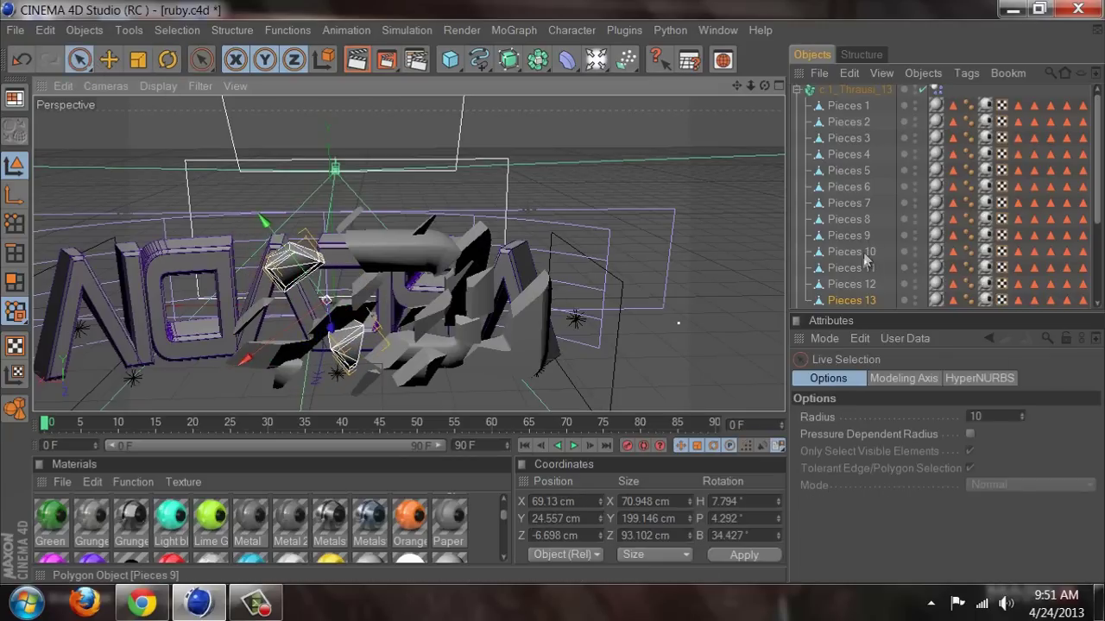
pyautogui.click(358, 240)
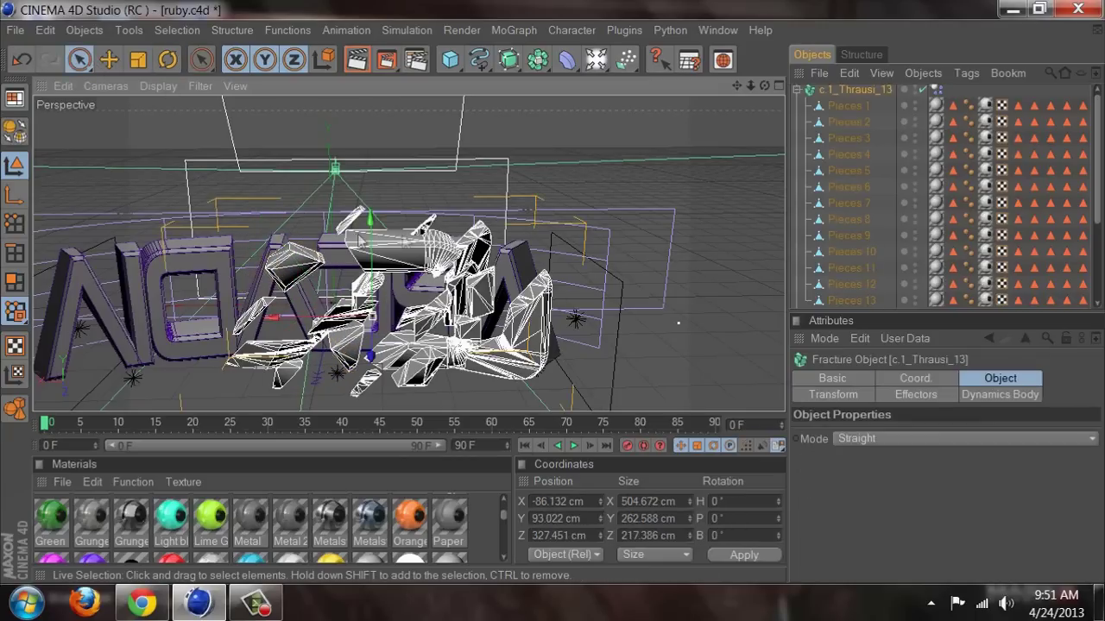
# Step: Rotate Pieces 12, the large fragment at the top of the fractured C, to a tilted angle
pyautogui.click(862, 266)
pyautogui.click(857, 246)
pyautogui.click(851, 284)
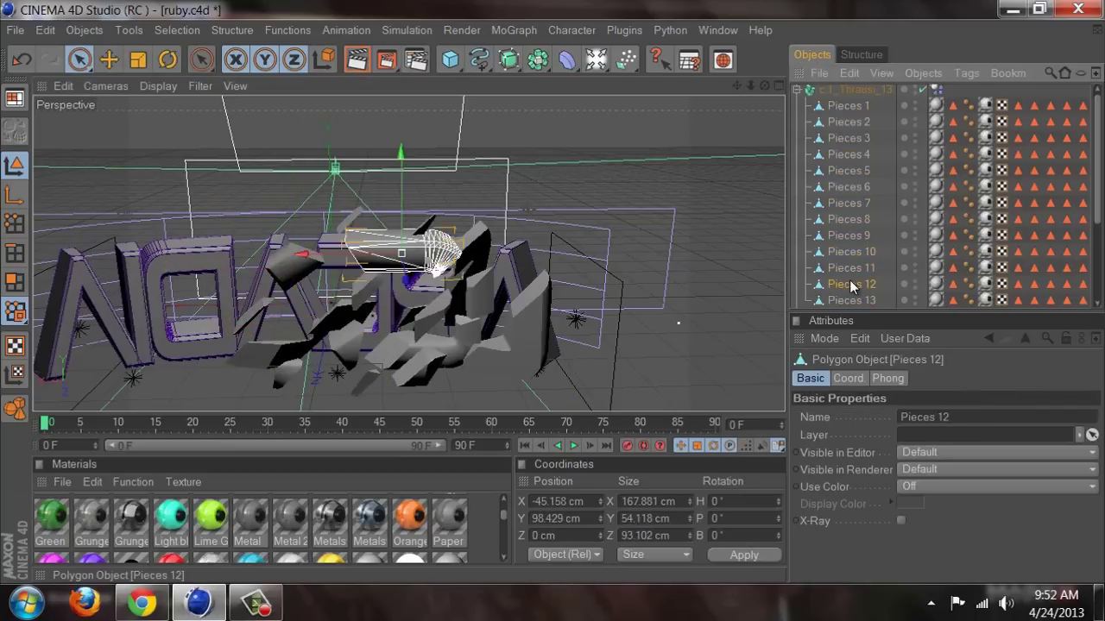
pyautogui.click(168, 59)
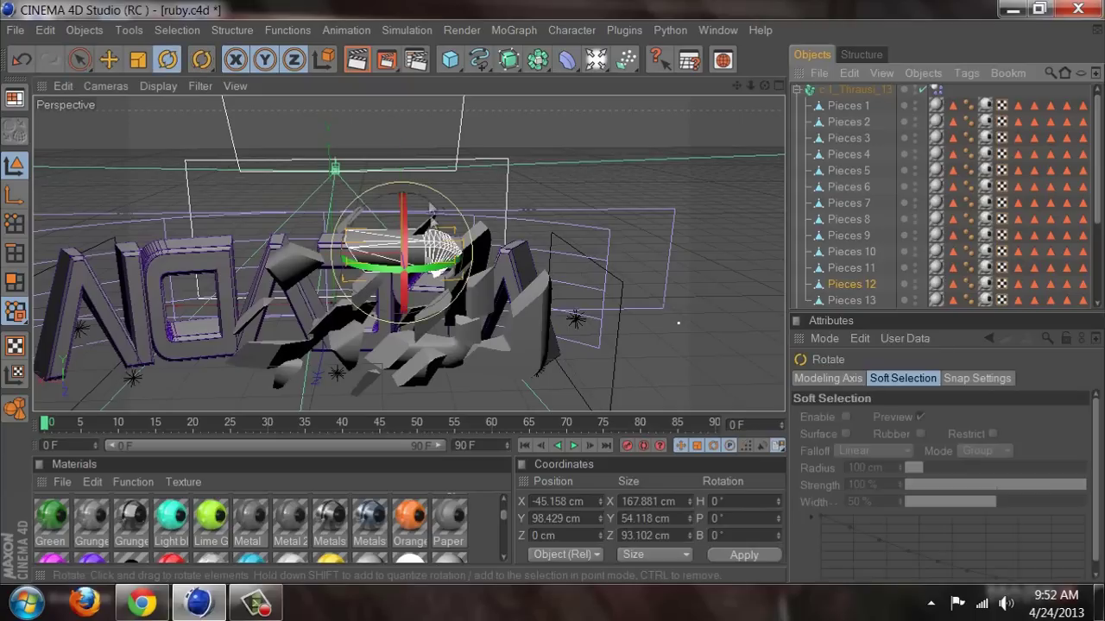
pyautogui.moveTo(453, 207); pyautogui.dragTo(382, 354)
pyautogui.click(416, 377)
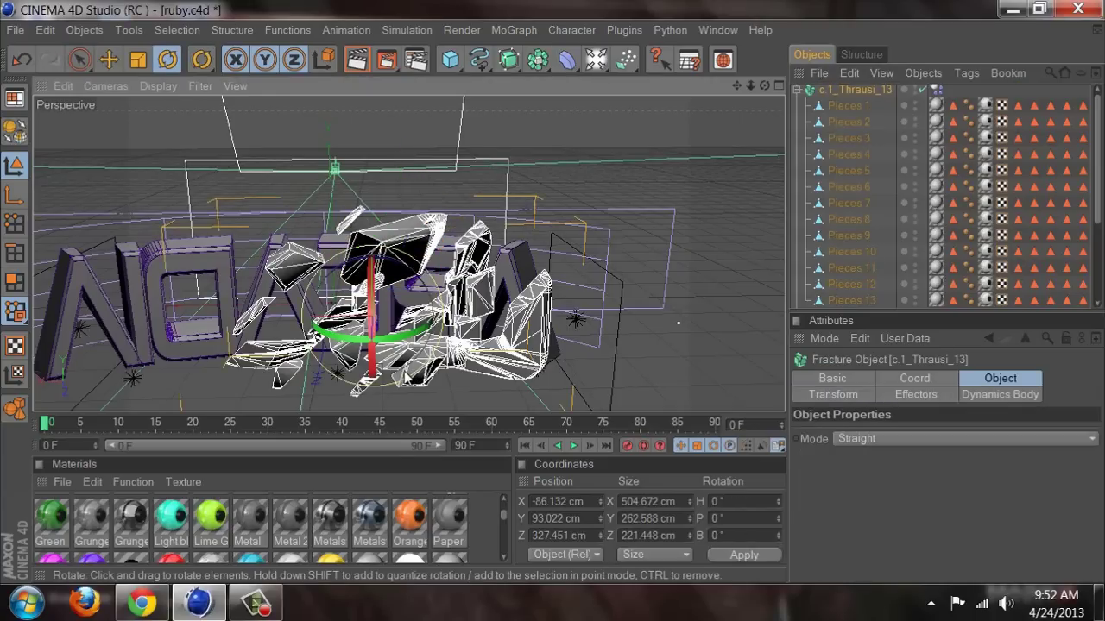
pyautogui.click(278, 225)
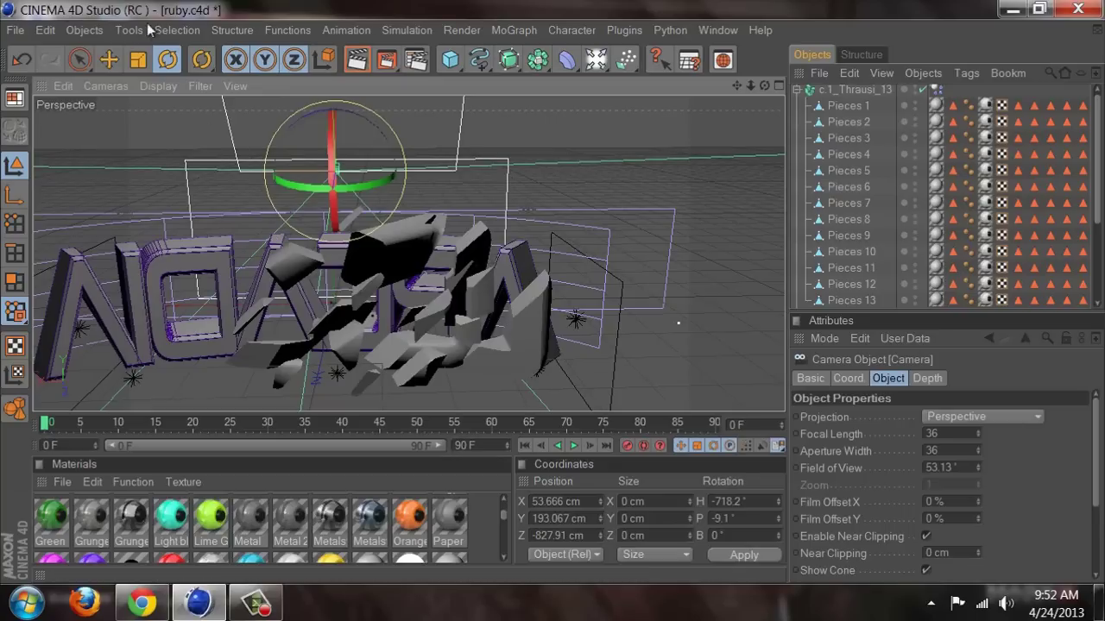
pyautogui.click(79, 59)
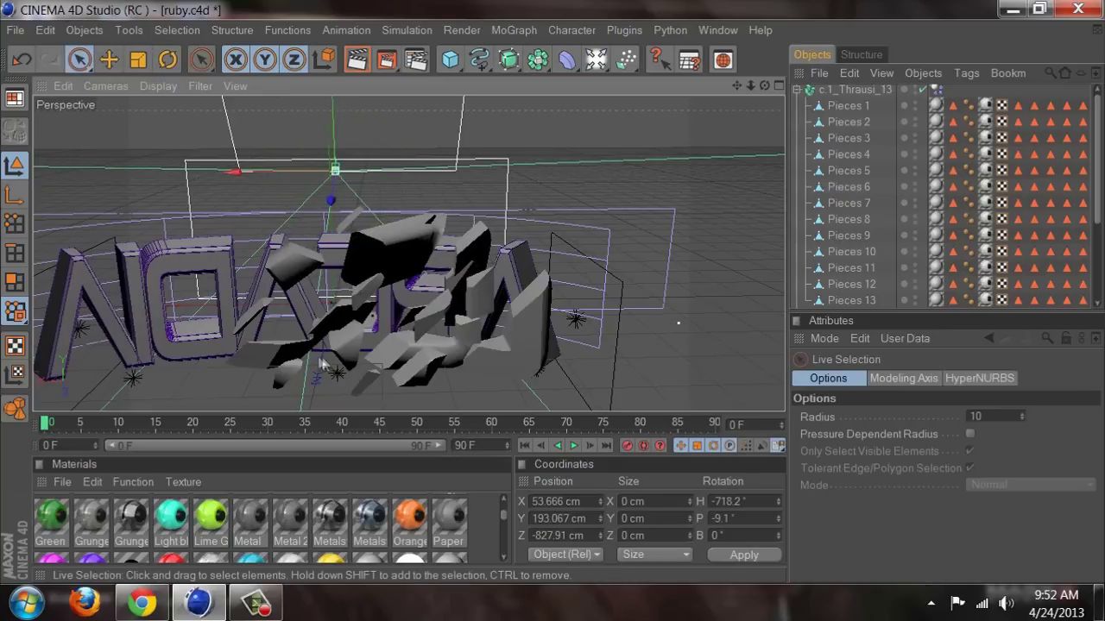
# Step: Examine the fragments Pieces 1 to 13 one by one to find one that still needs repositioning
pyautogui.keyDown('alt'); pyautogui.moveTo(554, 291); pyautogui.dragTo(532, 344); pyautogui.keyUp('alt')
pyautogui.click(541, 251)
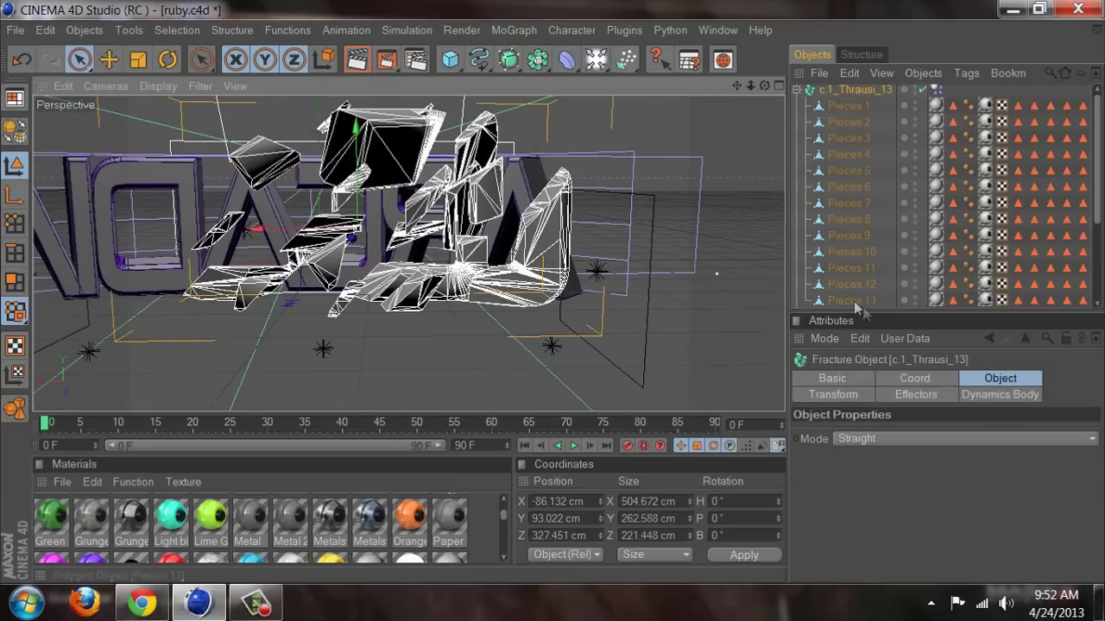
pyautogui.click(846, 249)
pyautogui.click(848, 237)
pyautogui.click(849, 221)
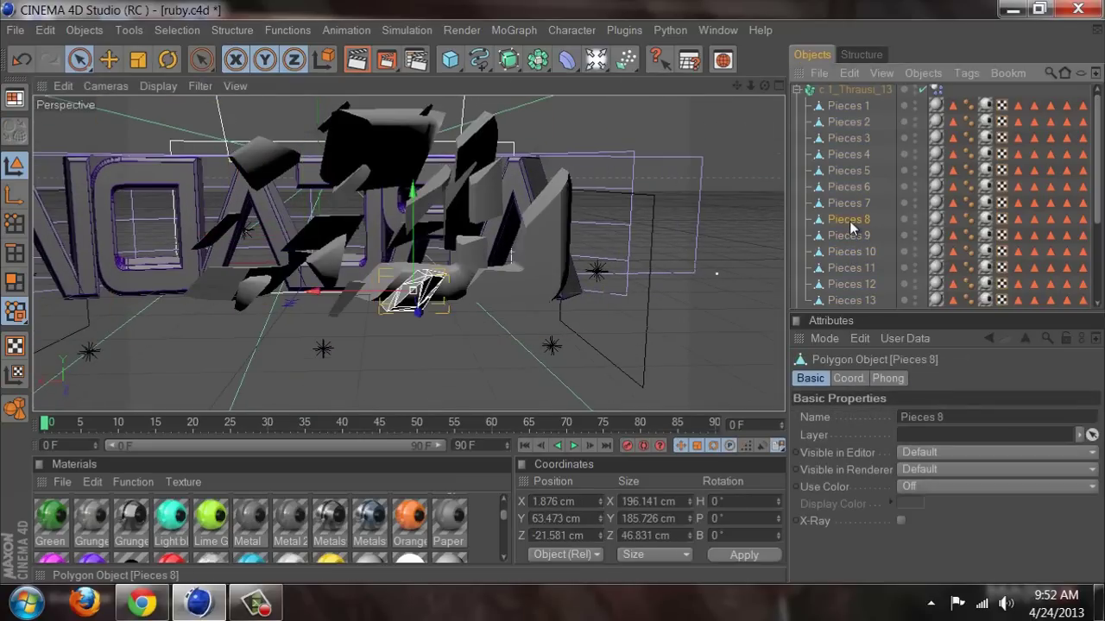
pyautogui.click(852, 206)
pyautogui.click(851, 188)
pyautogui.click(849, 170)
pyautogui.click(849, 155)
pyautogui.click(850, 139)
pyautogui.click(852, 269)
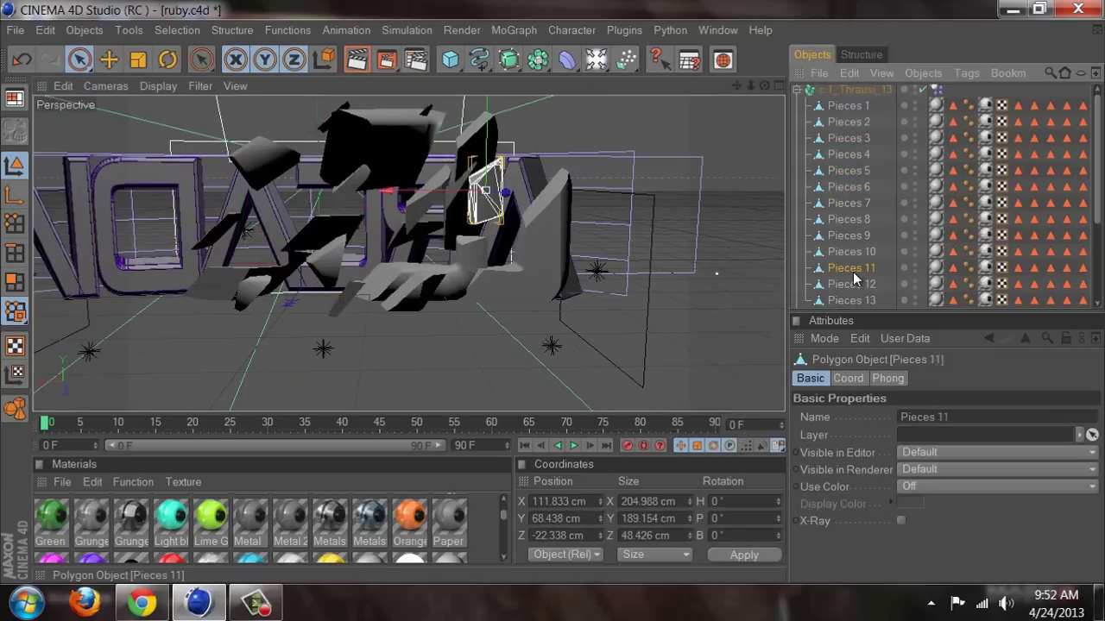
pyautogui.click(852, 286)
pyautogui.click(852, 300)
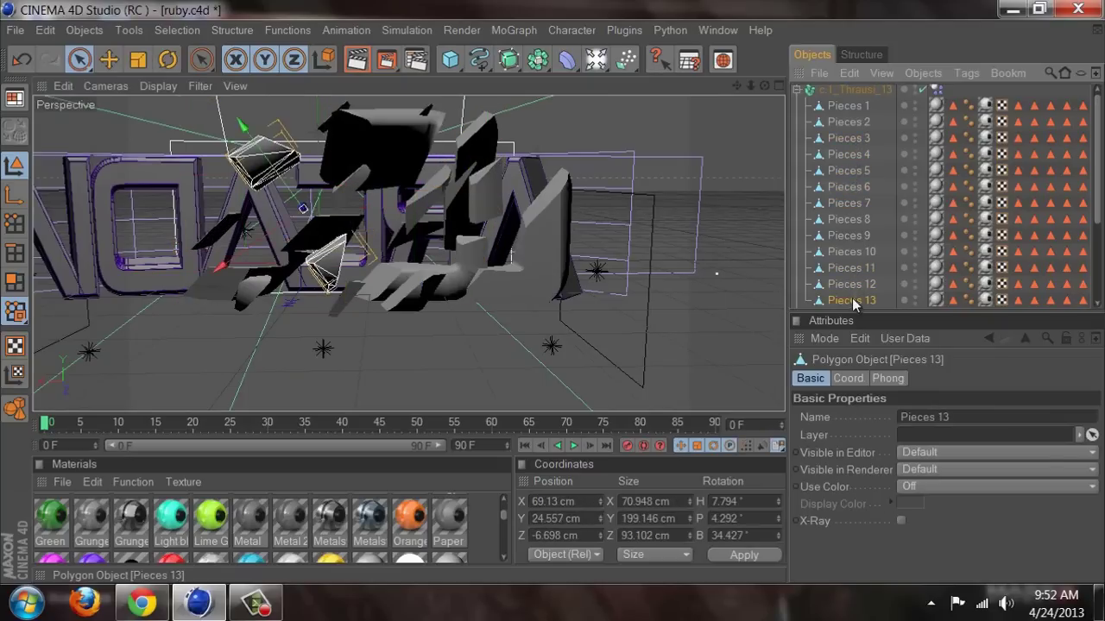
pyautogui.scroll(-3, 851, 286)
pyautogui.scroll(3, 854, 250)
pyautogui.click(861, 278)
pyautogui.click(860, 267)
pyautogui.click(856, 252)
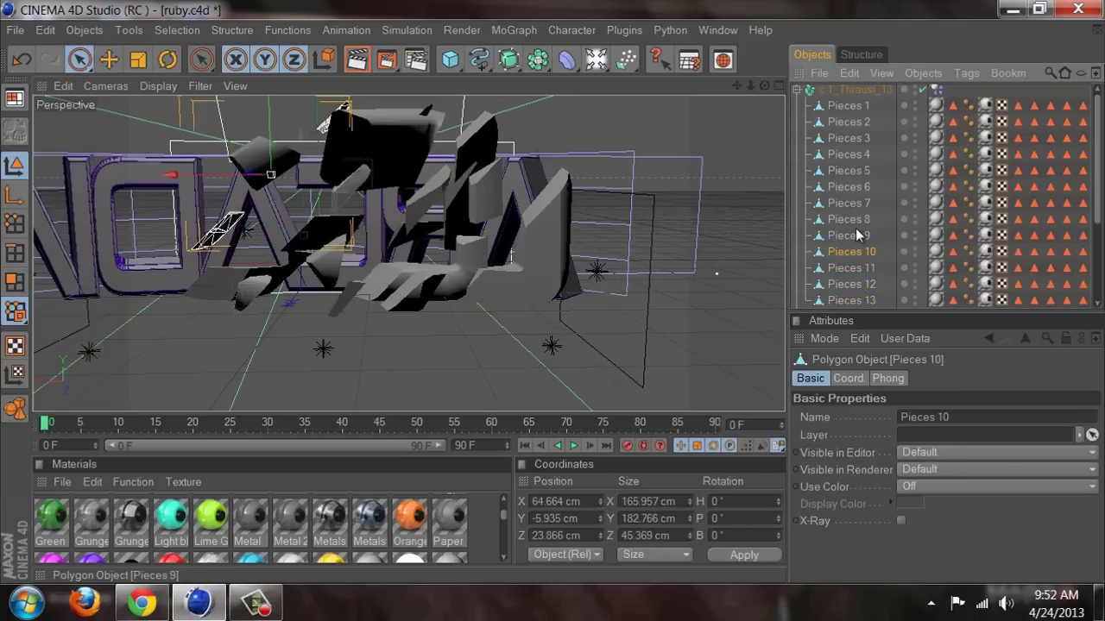
pyautogui.click(856, 228)
pyautogui.click(858, 219)
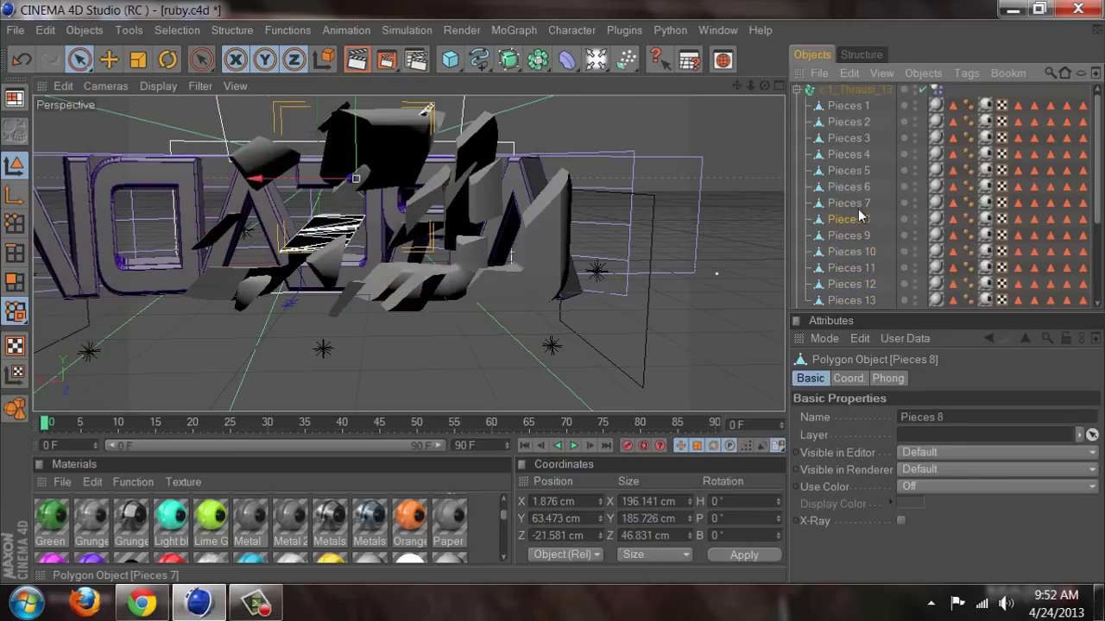
pyautogui.click(858, 204)
pyautogui.click(858, 187)
pyautogui.click(857, 156)
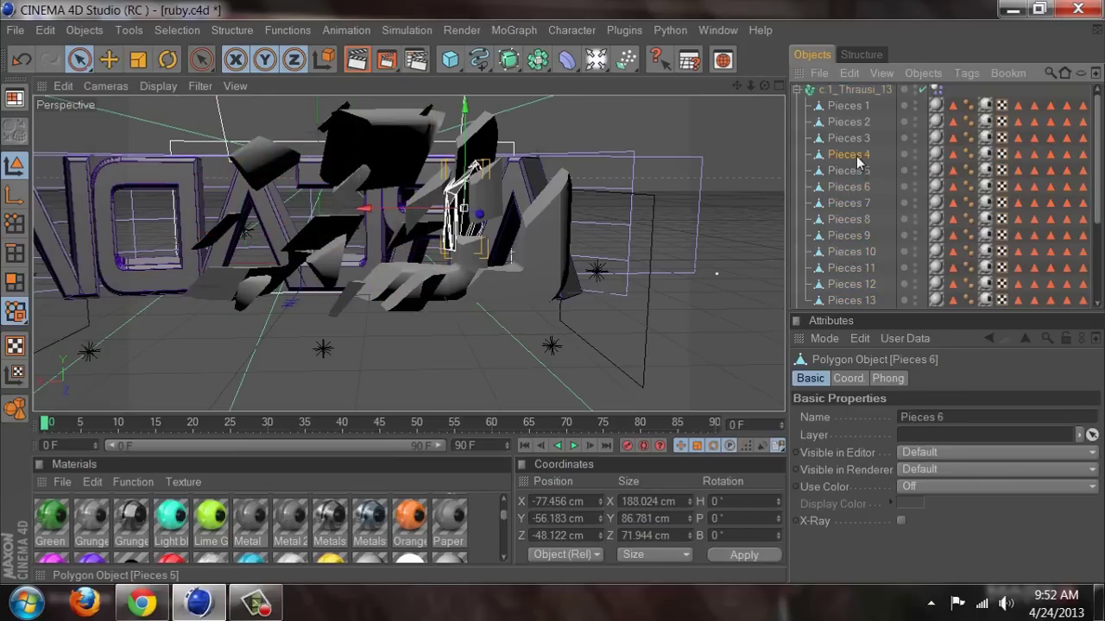
pyautogui.click(857, 139)
pyautogui.click(857, 123)
pyautogui.click(857, 106)
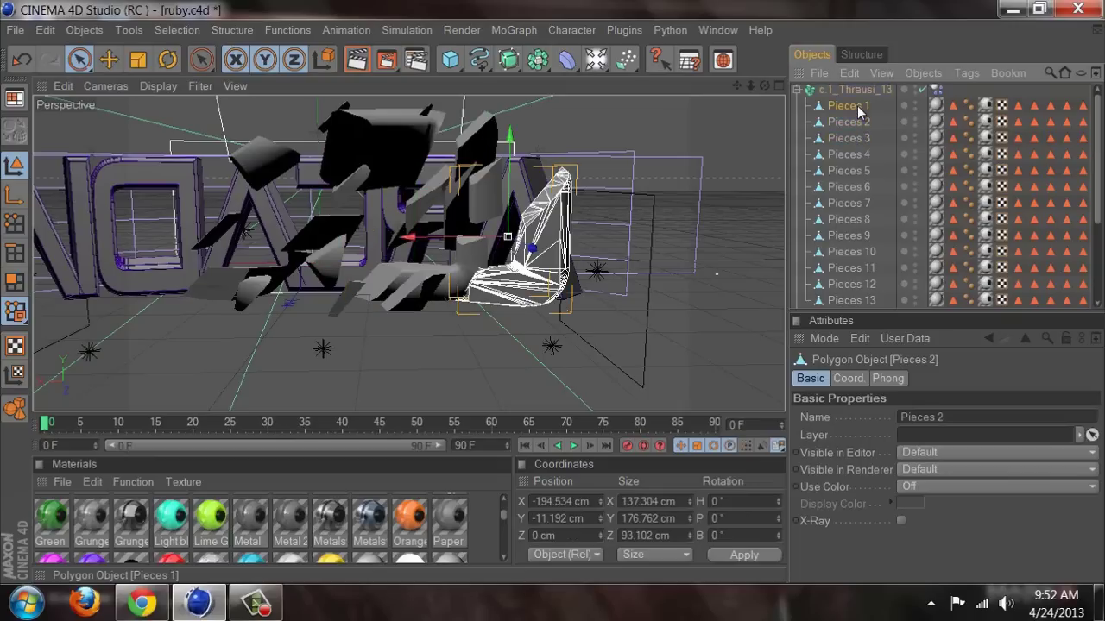
# Step: Rotate Pieces 2 to about H -2°, P 41°, B 26°
pyautogui.click(857, 123)
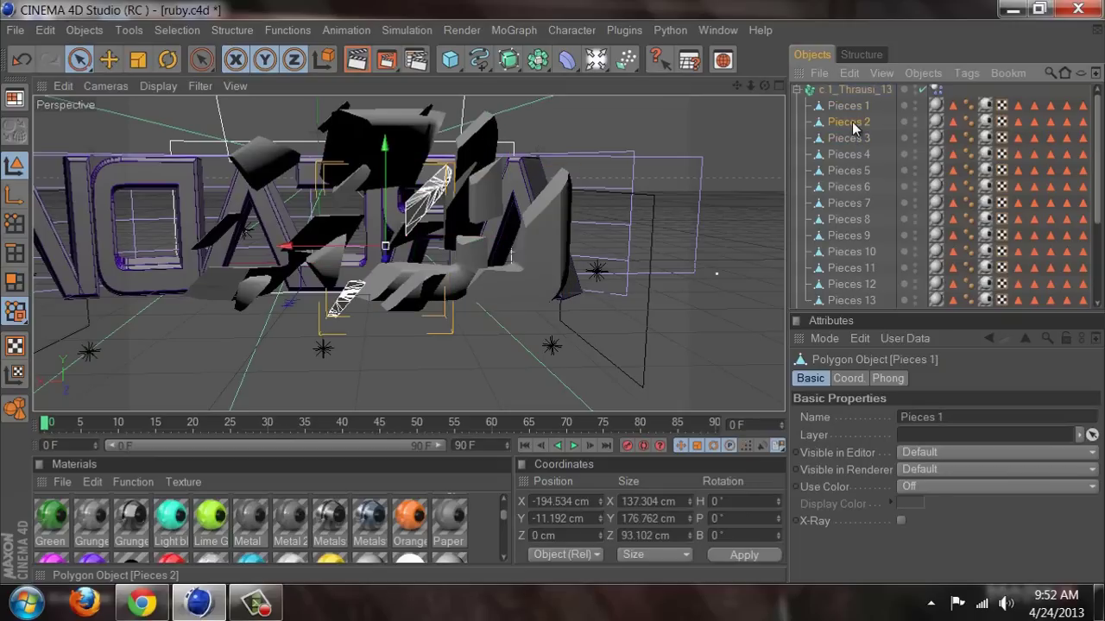
pyautogui.click(168, 61)
pyautogui.moveTo(518, 259); pyautogui.dragTo(548, 225)
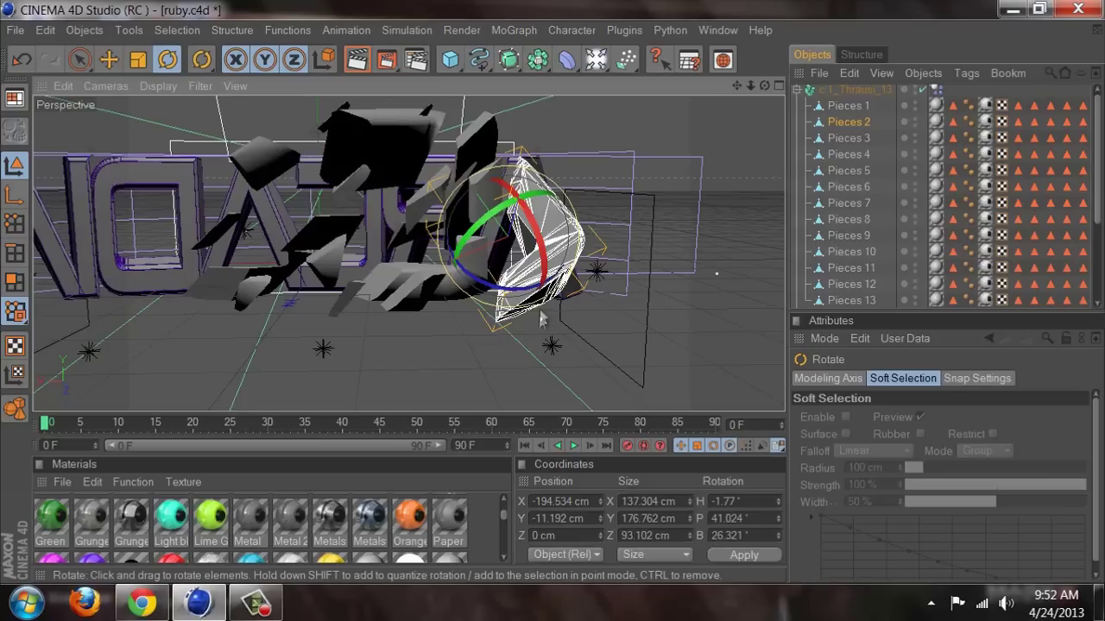
pyautogui.click(78, 60)
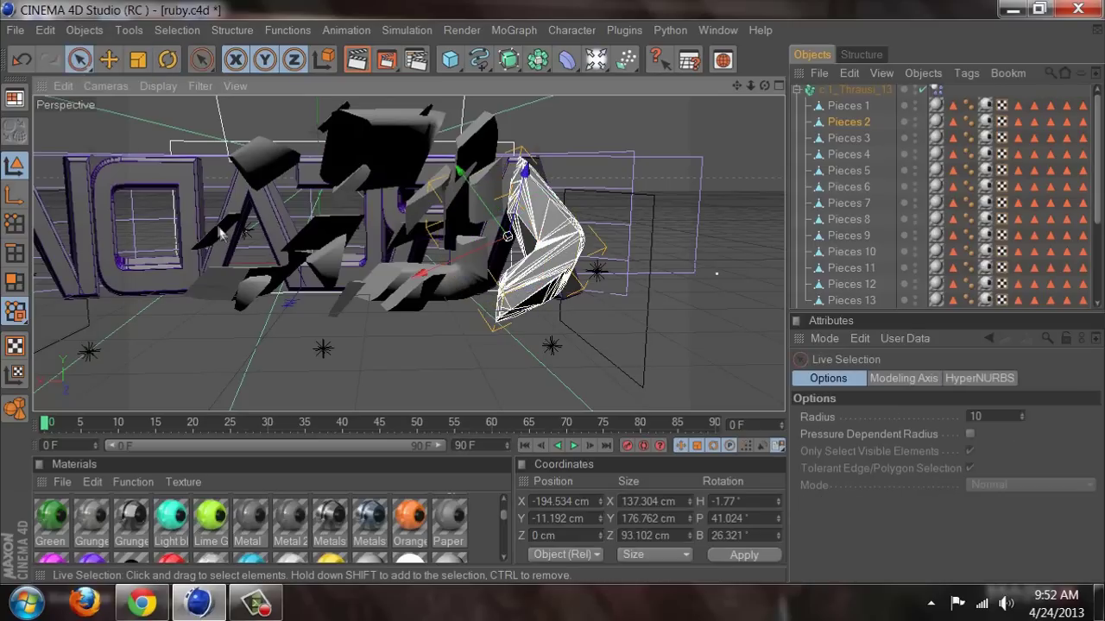
pyautogui.click(444, 350)
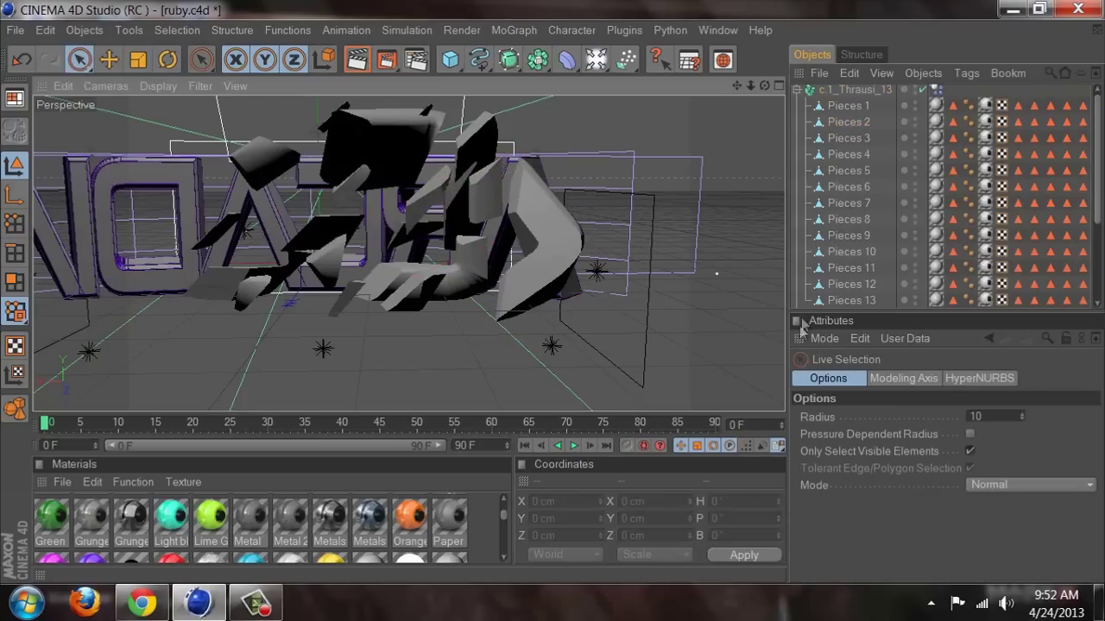
# Step: Assign the White material to the first texture tag of every fragment, Pieces 1 through Pieces 13
pyautogui.click(503, 556)
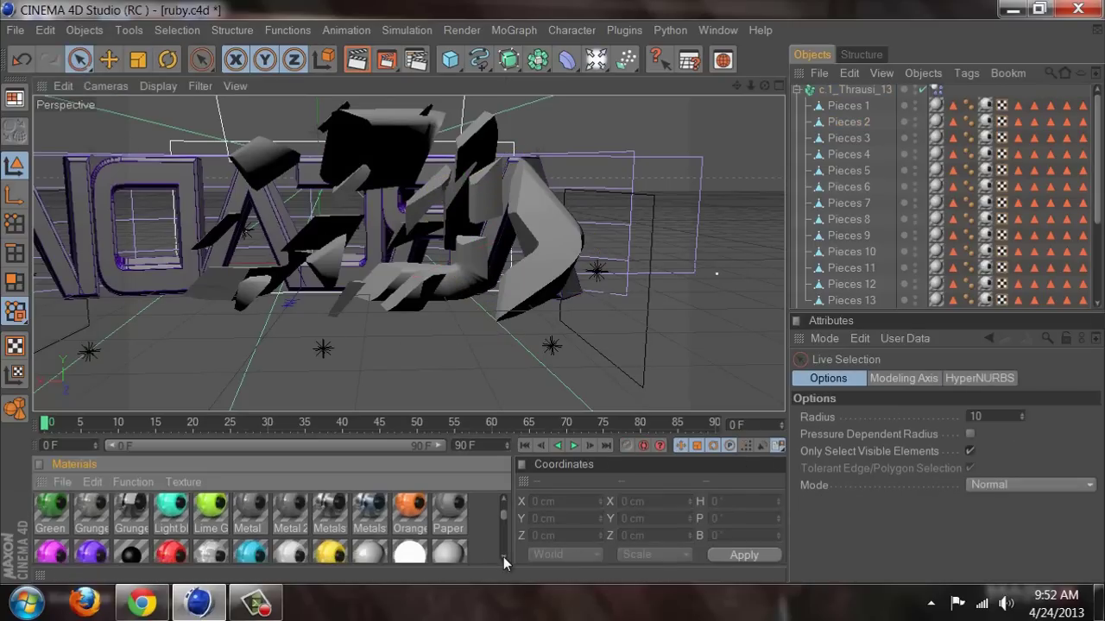
pyautogui.click(503, 557)
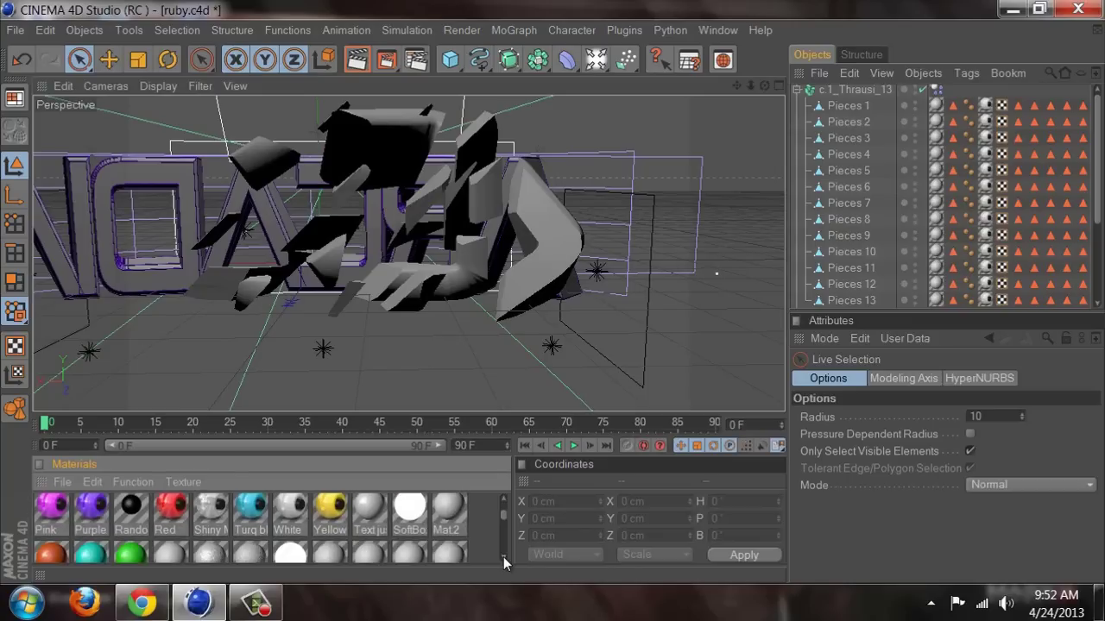
pyautogui.click(307, 513)
pyautogui.moveTo(892, 124); pyautogui.dragTo(935, 107)
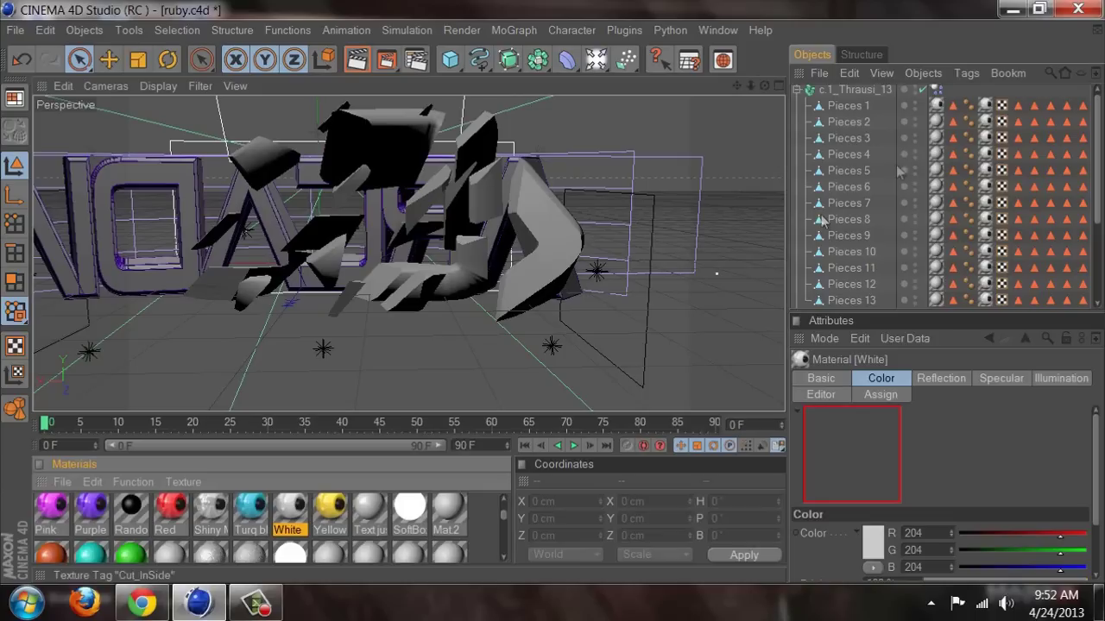
pyautogui.moveTo(299, 518); pyautogui.dragTo(906, 169)
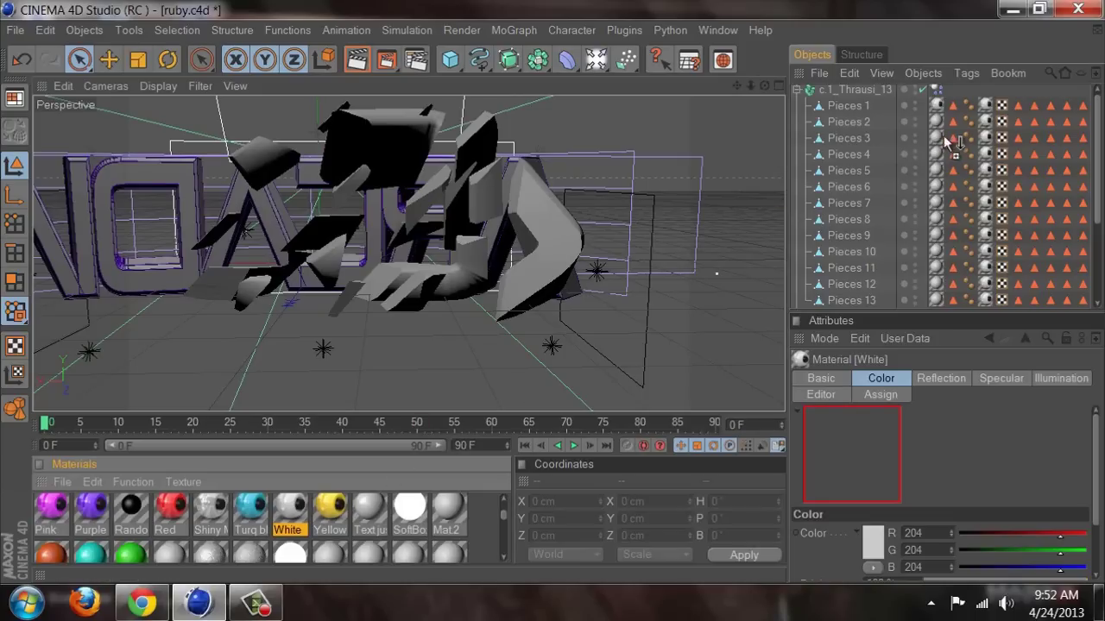
pyautogui.moveTo(940, 125); pyautogui.dragTo(939, 124)
pyautogui.moveTo(298, 532); pyautogui.dragTo(941, 138)
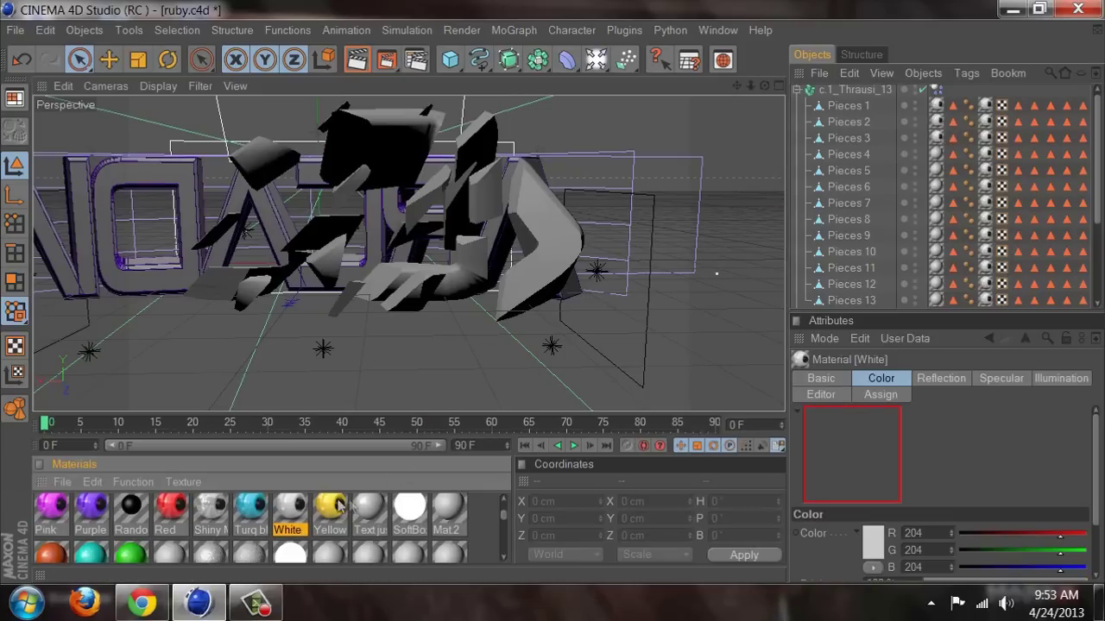
pyautogui.moveTo(688, 280); pyautogui.dragTo(942, 156)
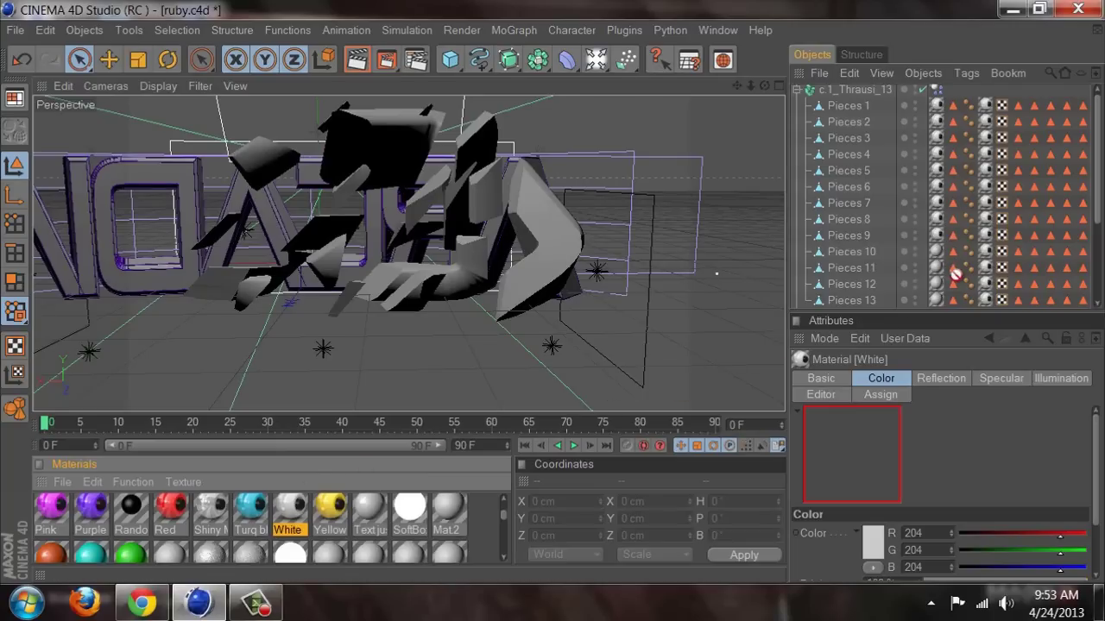
pyautogui.moveTo(943, 257); pyautogui.dragTo(940, 269)
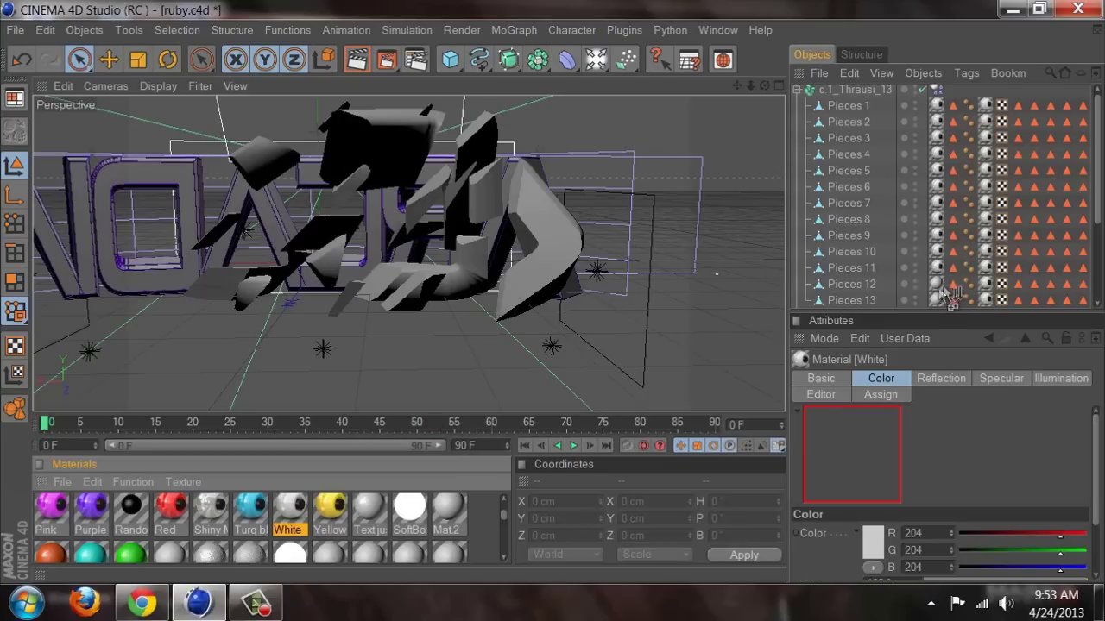
pyautogui.scroll(-2, 1097, 226)
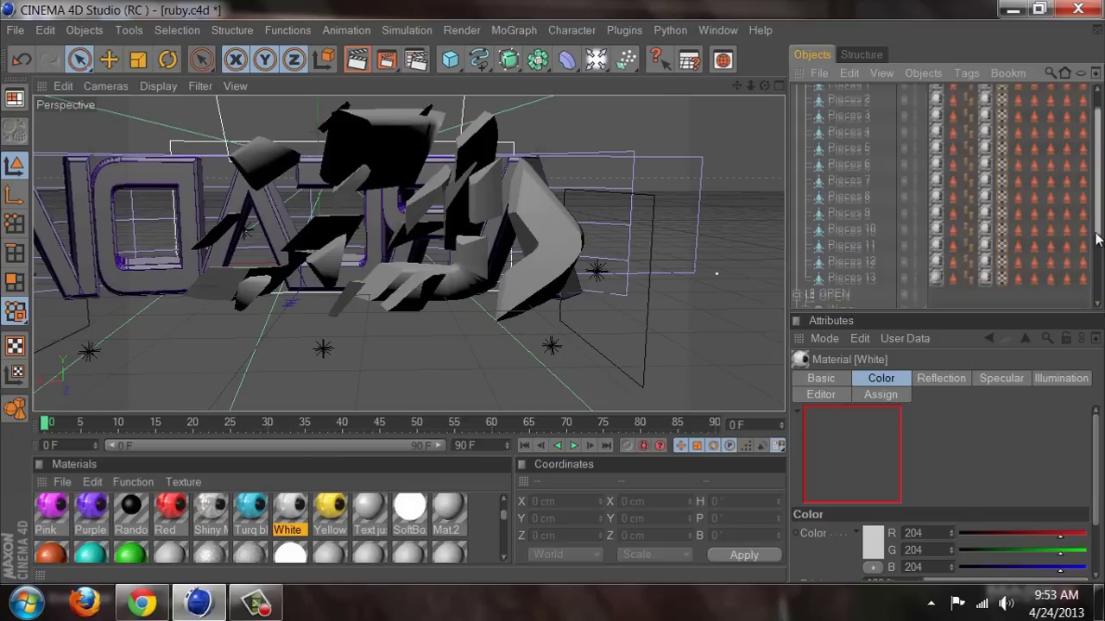
pyautogui.moveTo(291, 511); pyautogui.dragTo(940, 269)
pyautogui.scroll(3, 948, 196)
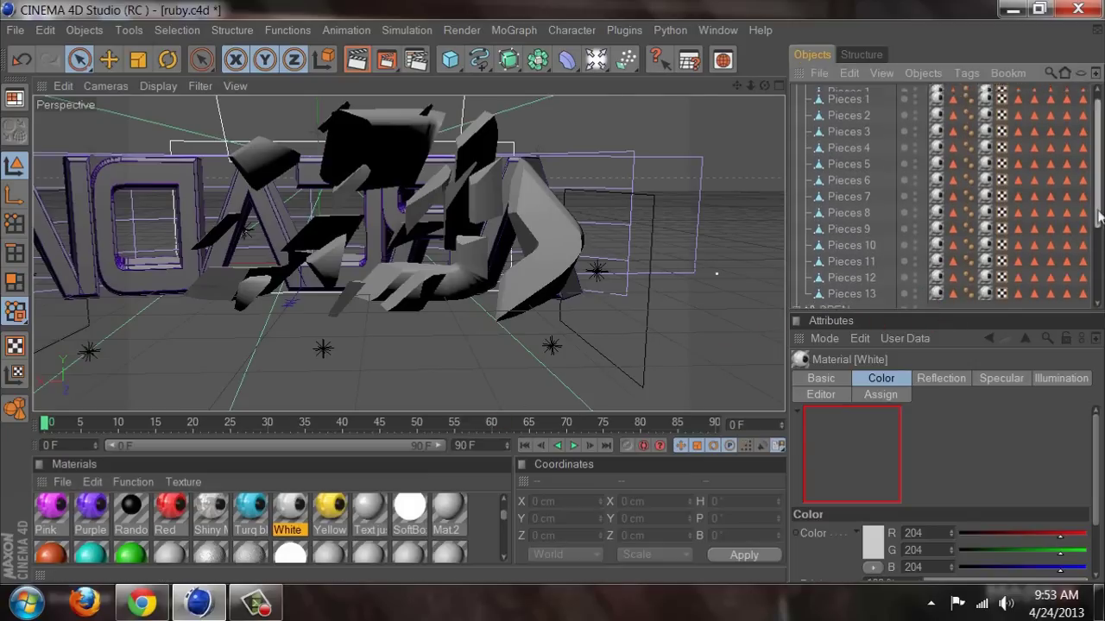
# Step: Duplicate the c.1_Thrausi_13 fracture object and move the copy to about X -25 cm
pyautogui.click(797, 93)
pyautogui.click(839, 92)
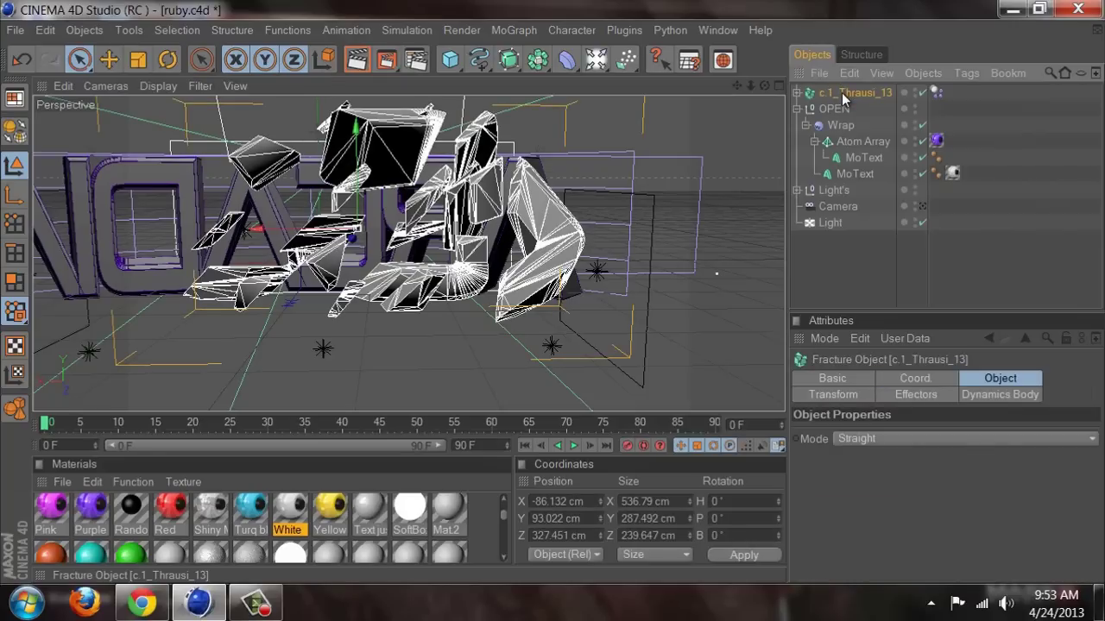
pyautogui.hotkey('ctrl', 'c')
pyautogui.hotkey('ctrl', 'v')
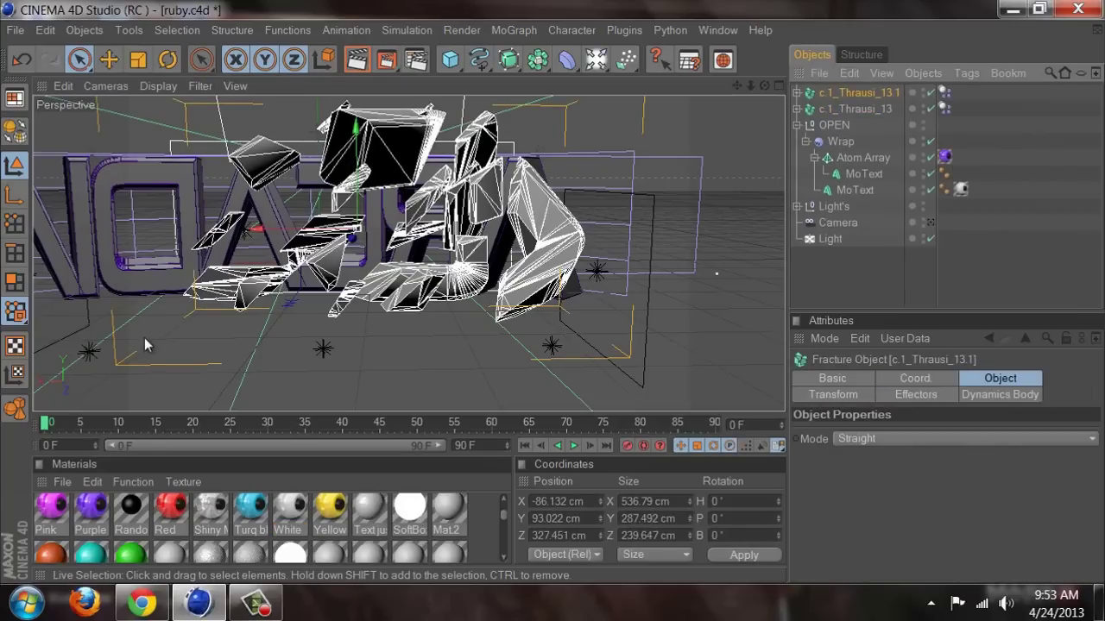
pyautogui.moveTo(269, 243); pyautogui.dragTo(228, 240)
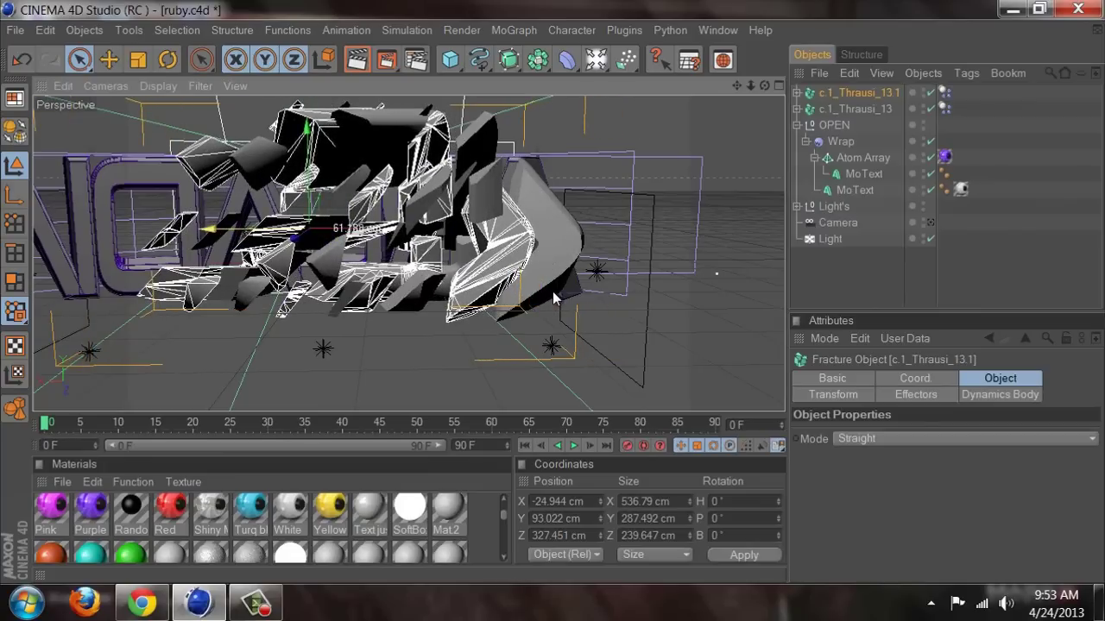
# Step: Rotate the fracture copy to about H -4°, P 16°, B -184° and move it to about X -44 cm, Y 123 cm, Z 321 cm
pyautogui.click(167, 59)
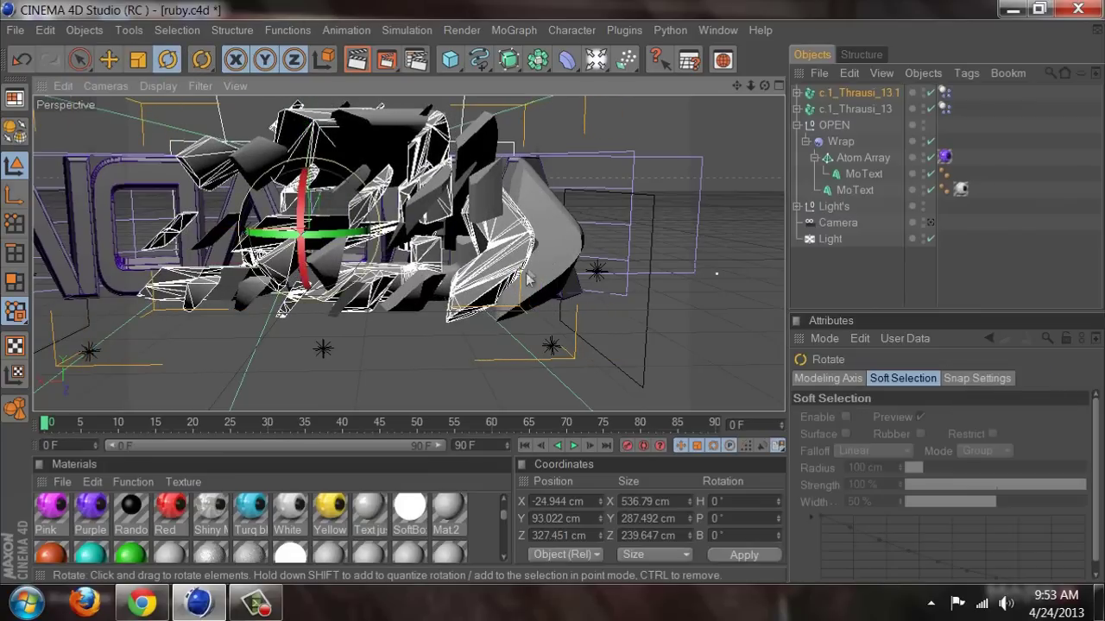
pyautogui.moveTo(332, 185); pyautogui.dragTo(147, 255)
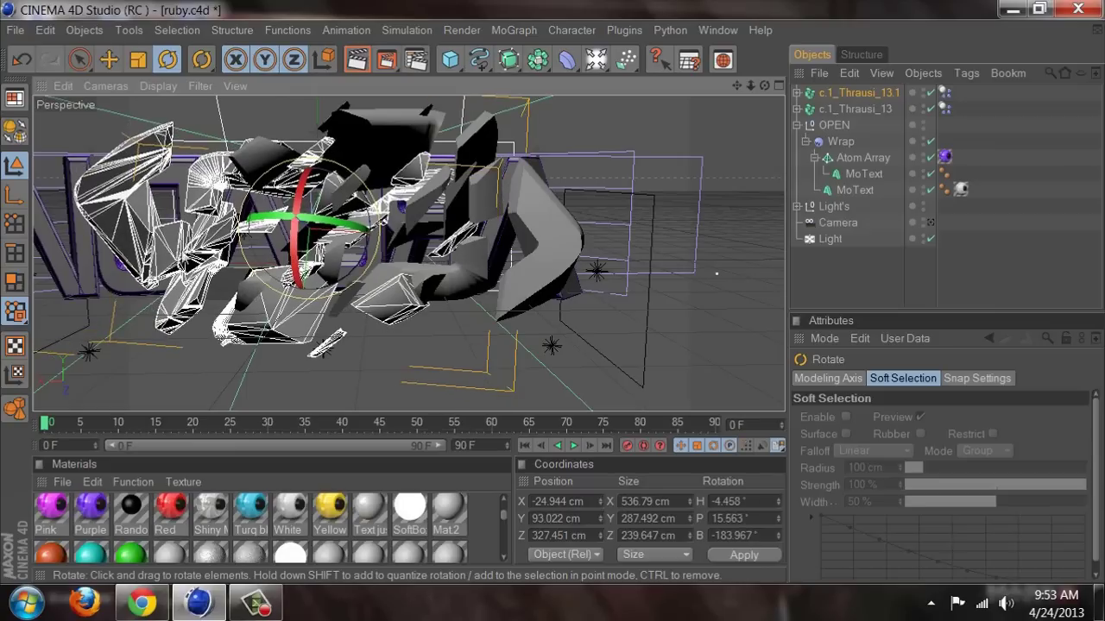
pyautogui.click(80, 59)
pyautogui.moveTo(414, 232); pyautogui.dragTo(552, 291)
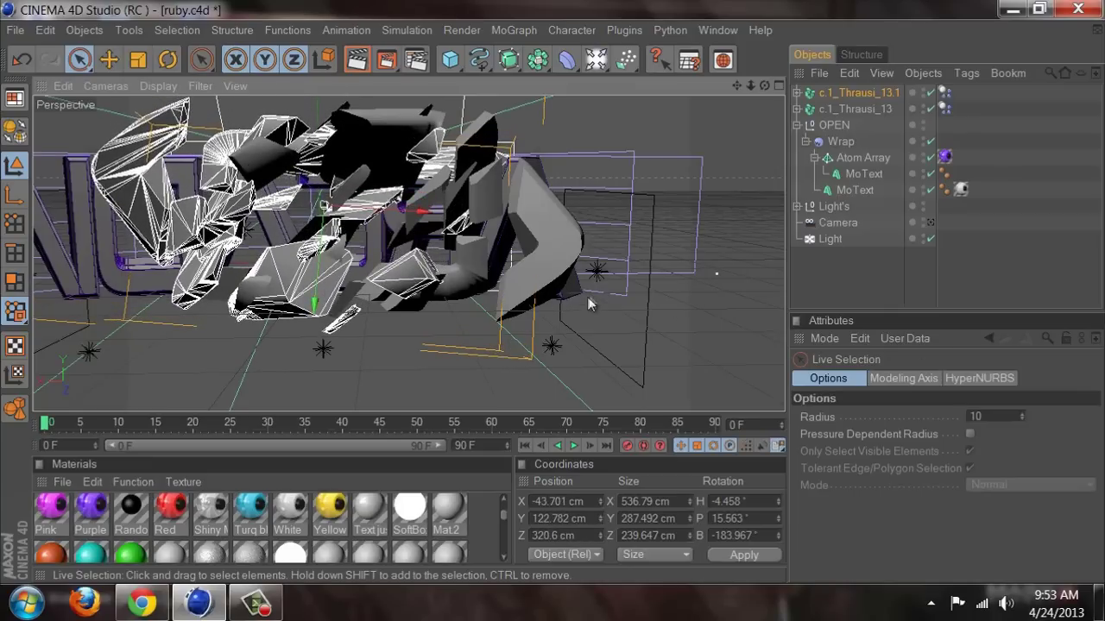
pyautogui.moveTo(736, 85); pyautogui.dragTo(565, 299)
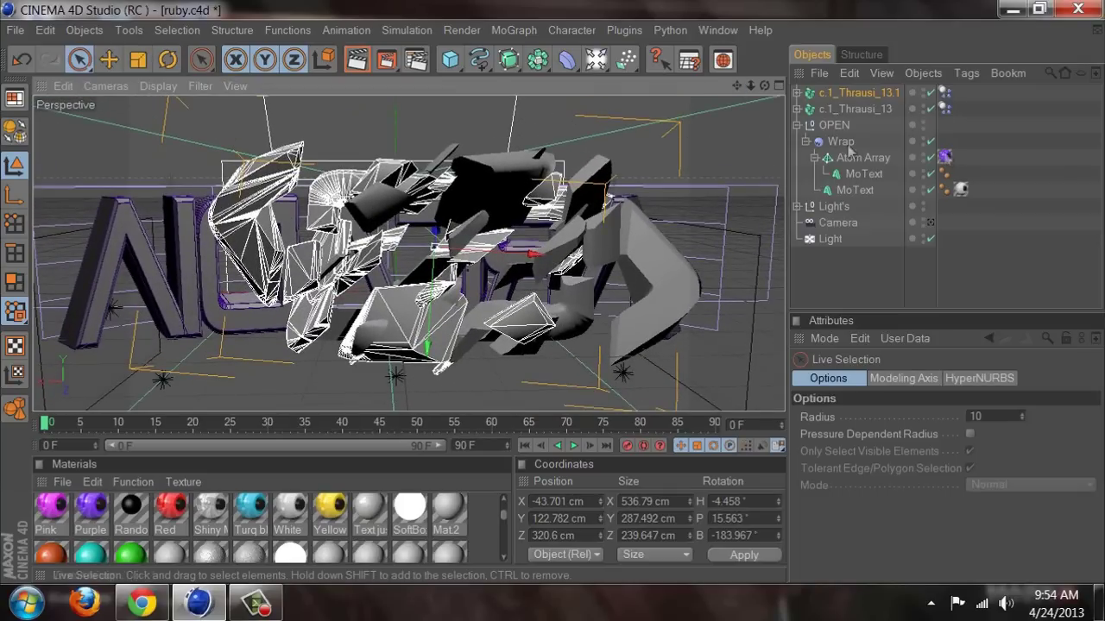
# Step: Place a copy of c.1_Thrausi_13.1 at about X 125 cm, Y 134 cm, Z 304 cm, rotated to about H -4°, P 0°, B -25°
pyautogui.click(874, 91)
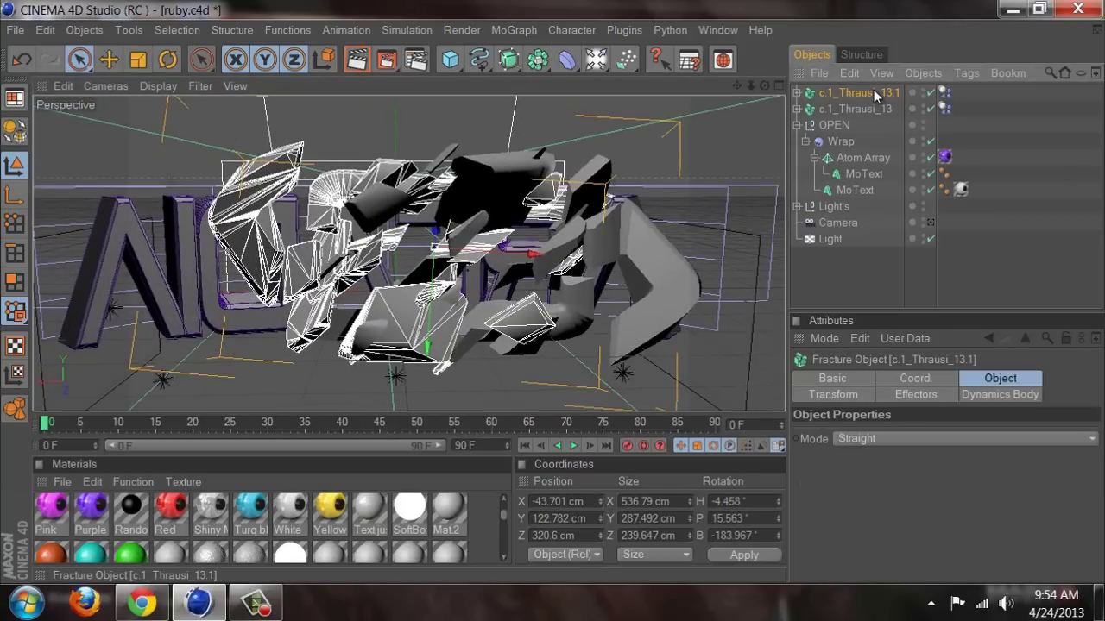
pyautogui.hotkey('ctrl', 'c')
pyautogui.hotkey('ctrl', 'v')
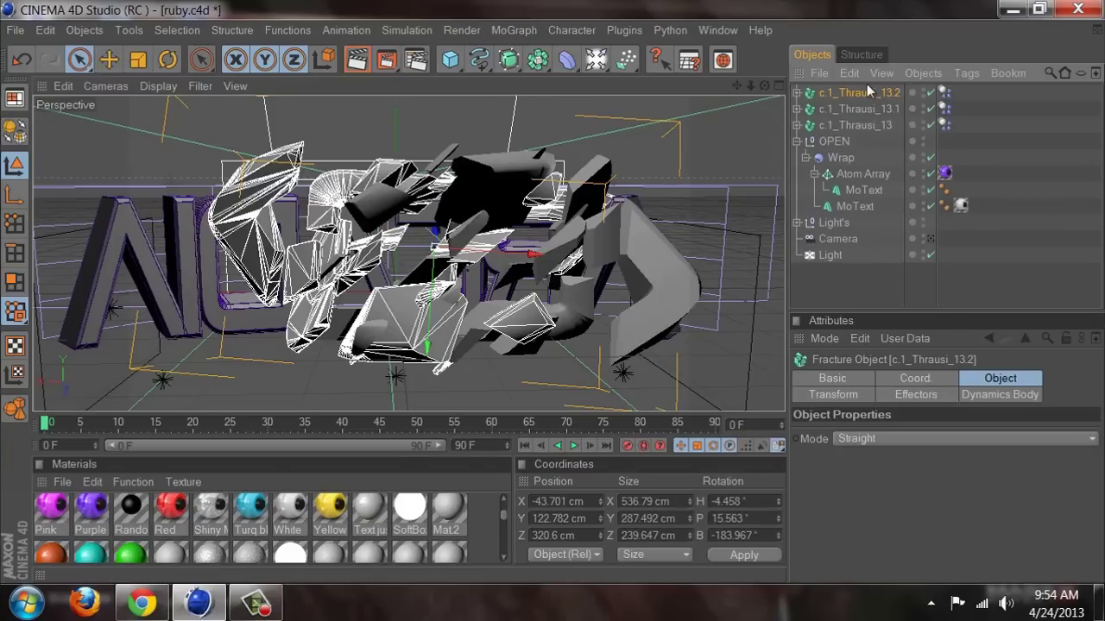
pyautogui.moveTo(436, 246); pyautogui.dragTo(285, 246)
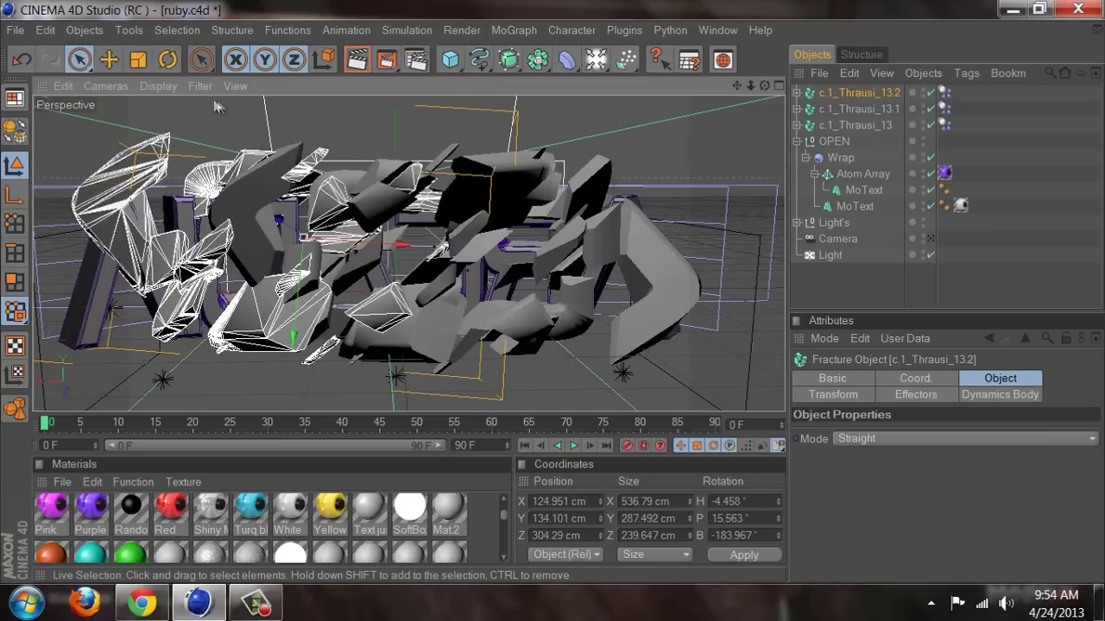
pyautogui.click(167, 59)
pyautogui.moveTo(497, 200); pyautogui.dragTo(126, 156)
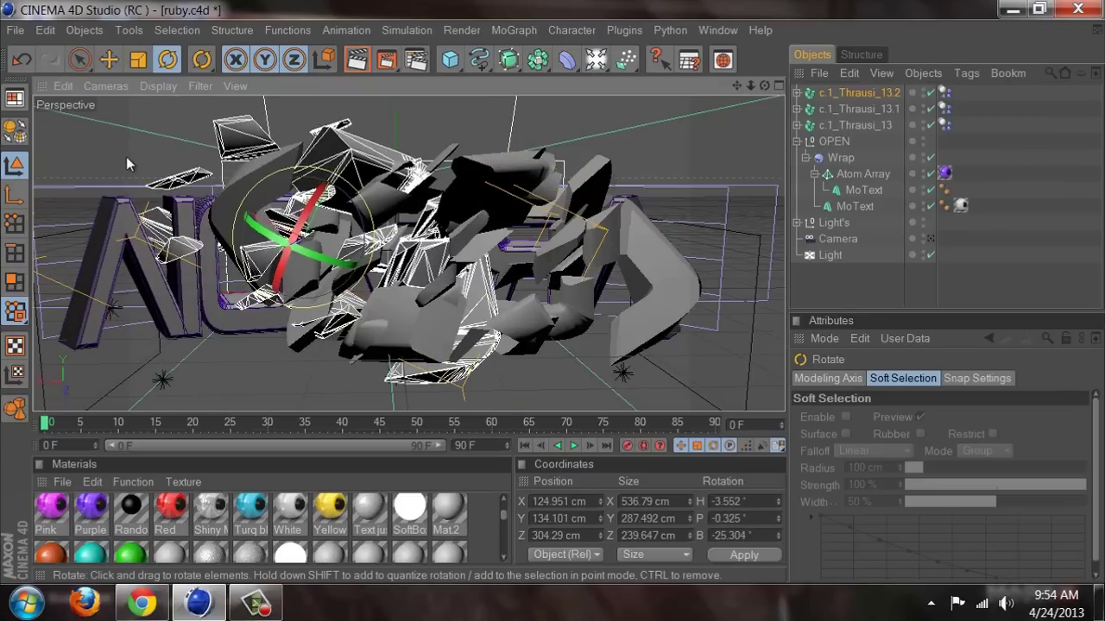
# Step: Duplicate the c.1_Thrausi_13.2 fracture object and move the copy to about X 271 cm, Y 48 cm, Z 295 cm
pyautogui.hotkey('ctrl', 'c')
pyautogui.hotkey('ctrl', 'v')
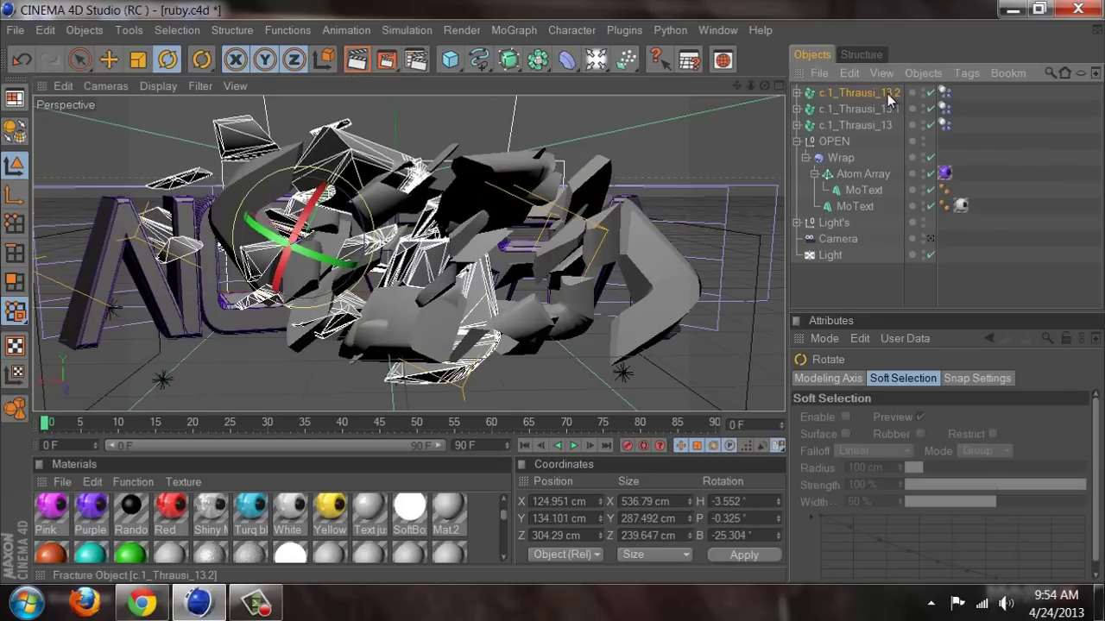
pyautogui.click(78, 59)
pyautogui.moveTo(450, 289); pyautogui.dragTo(469, 257)
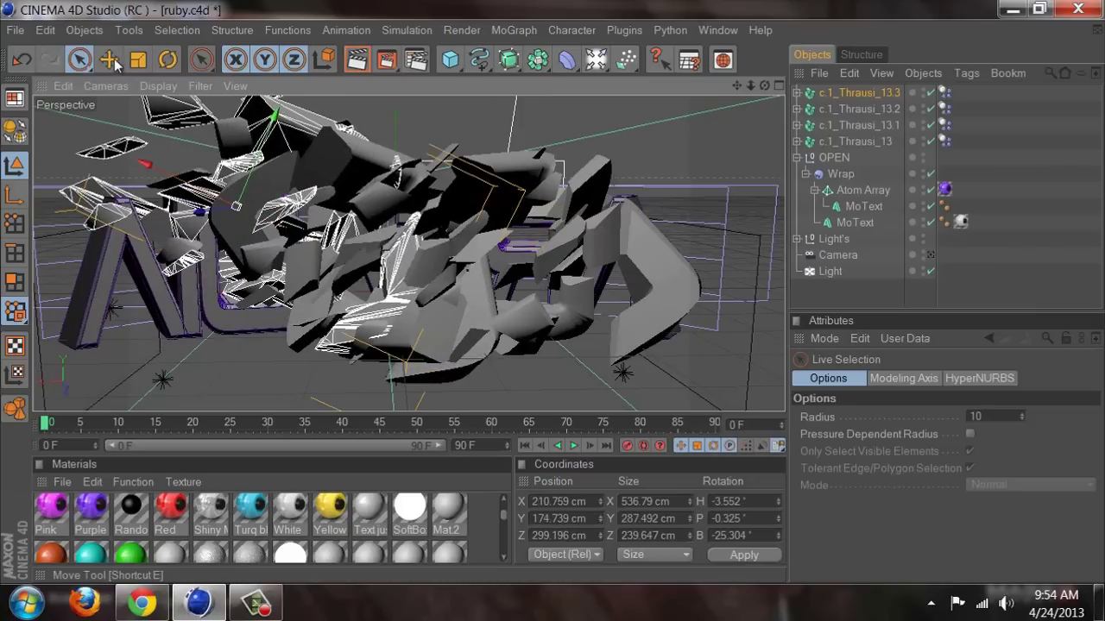
pyautogui.moveTo(289, 154); pyautogui.dragTo(532, 350)
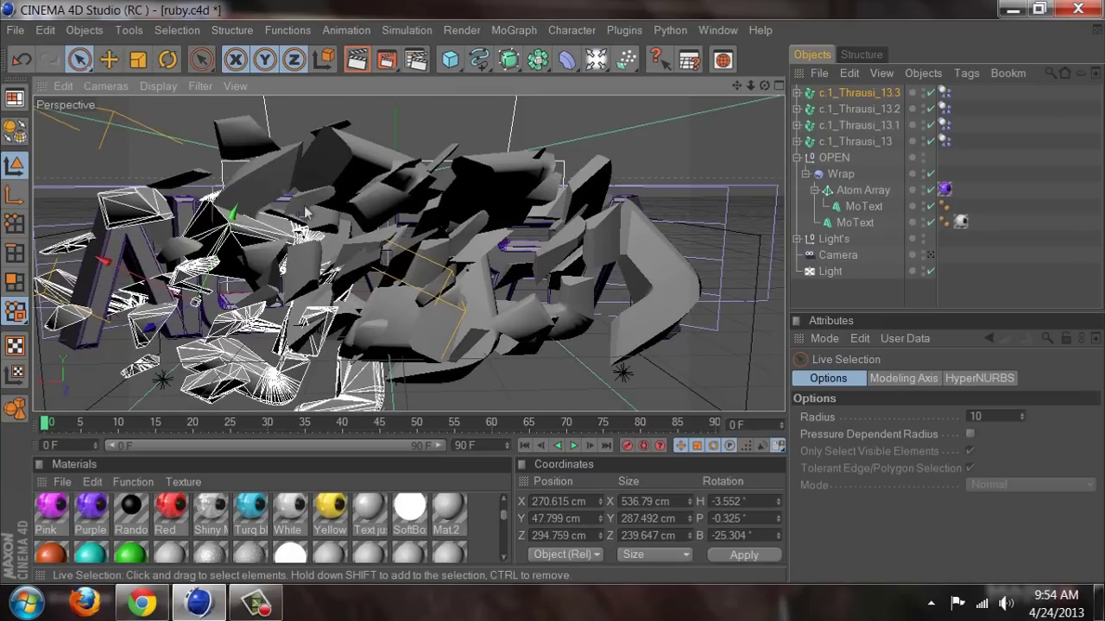
# Step: Rotate the newest fracture copy to about H -3°, P -1°, B 7° and nudge it to about Z 293 cm
pyautogui.click(169, 61)
pyautogui.moveTo(431, 237); pyautogui.dragTo(433, 293)
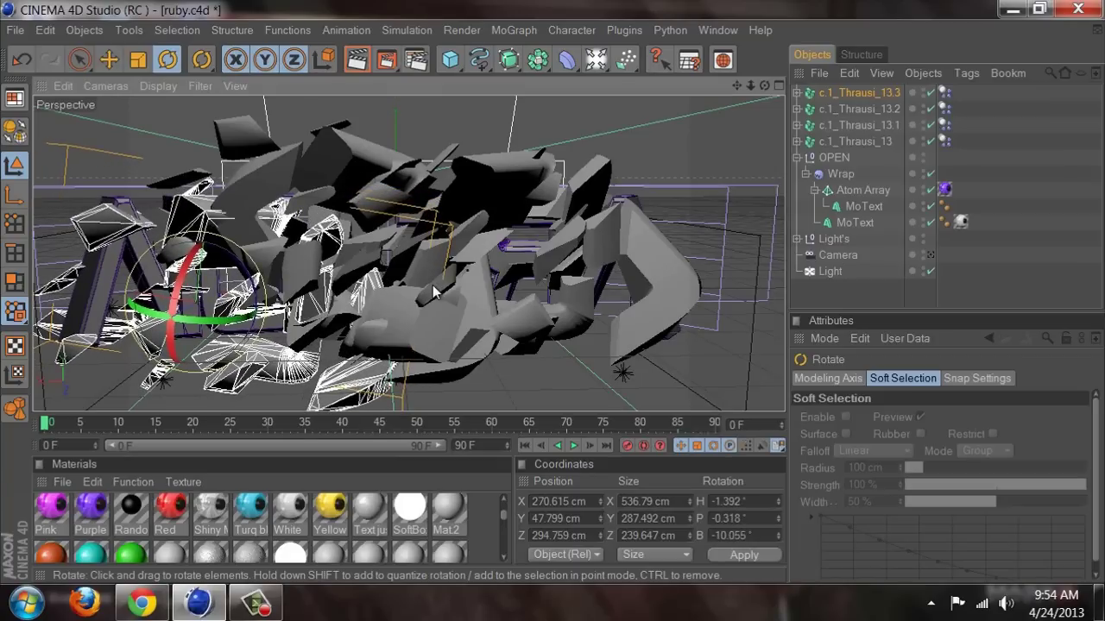
pyautogui.click(602, 357)
pyautogui.keyDown('alt'); pyautogui.moveTo(603, 356); pyautogui.dragTo(438, 302); pyautogui.keyUp('alt')
pyautogui.click(433, 301)
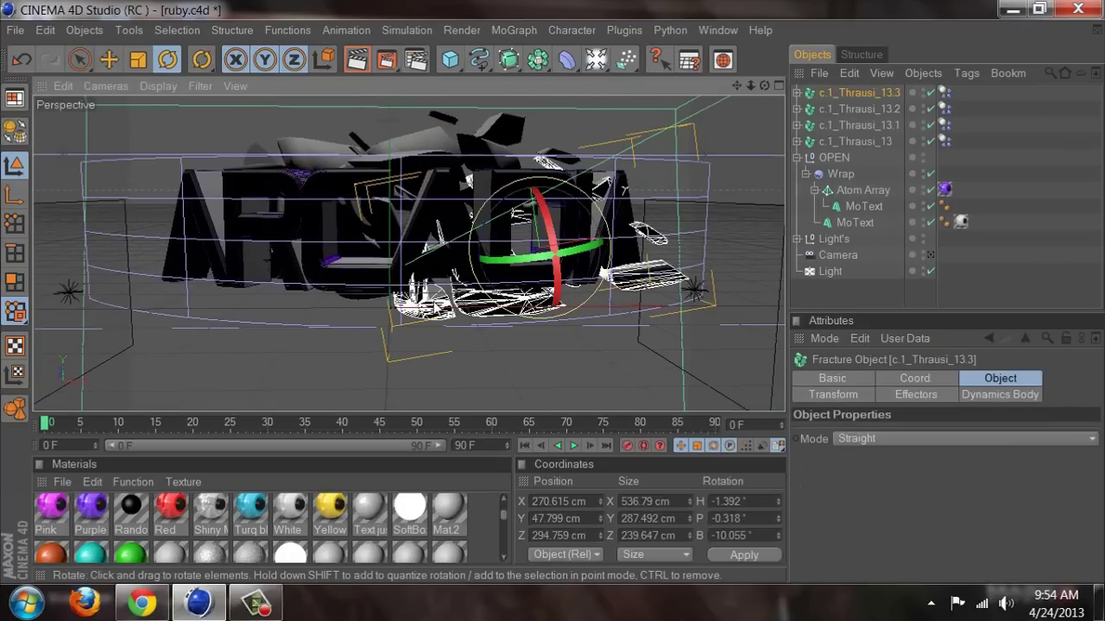
pyautogui.moveTo(659, 297); pyautogui.dragTo(676, 251)
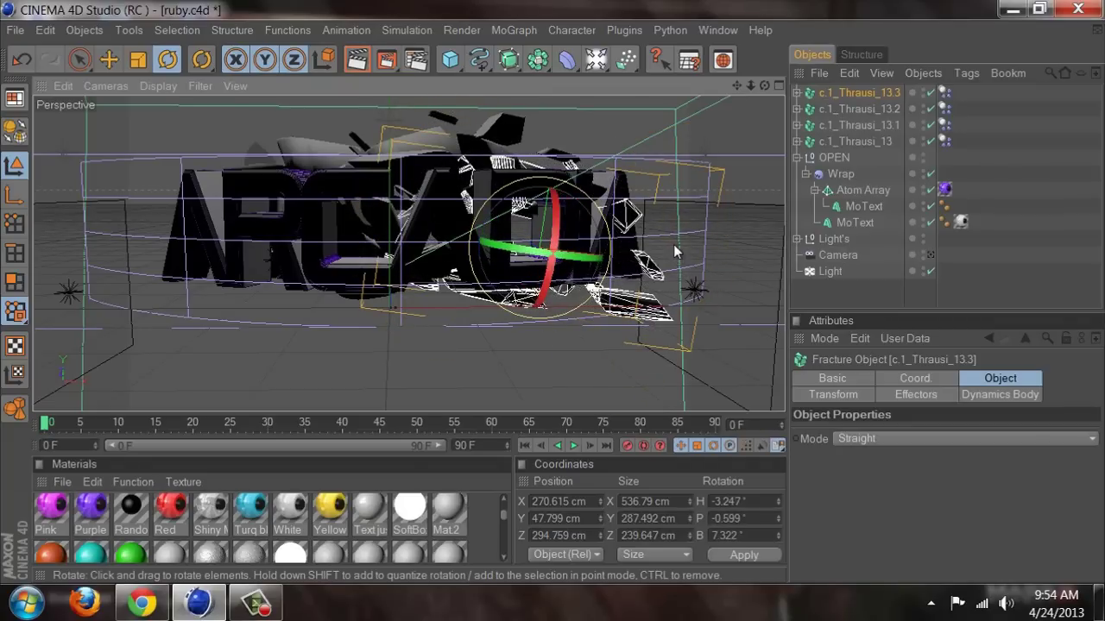
pyautogui.click(78, 57)
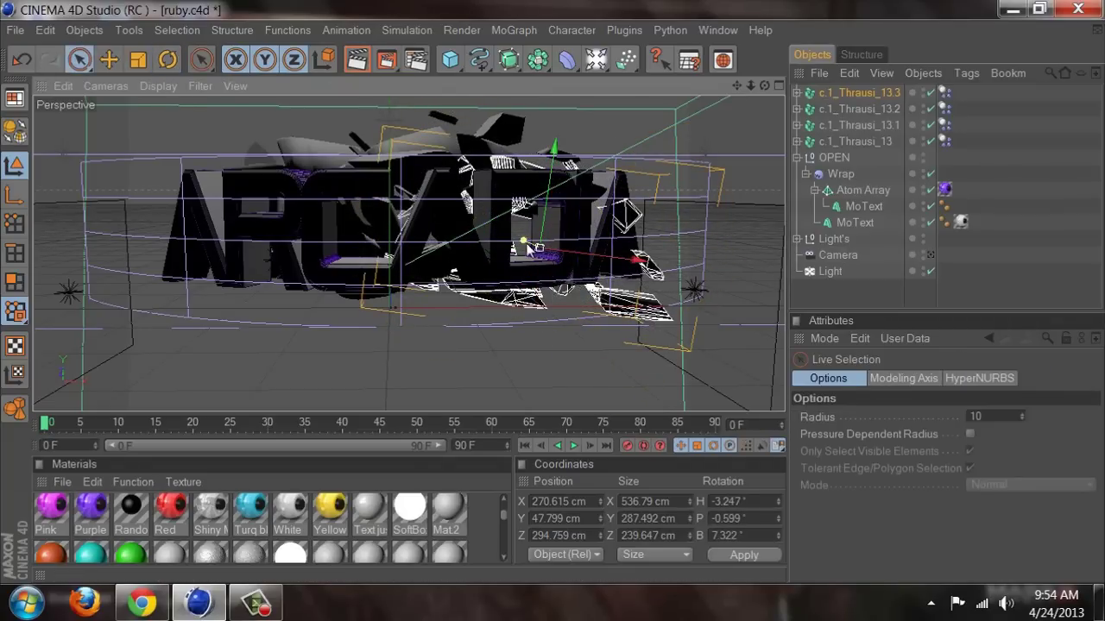
pyautogui.moveTo(553, 295); pyautogui.dragTo(560, 299)
pyautogui.click(654, 317)
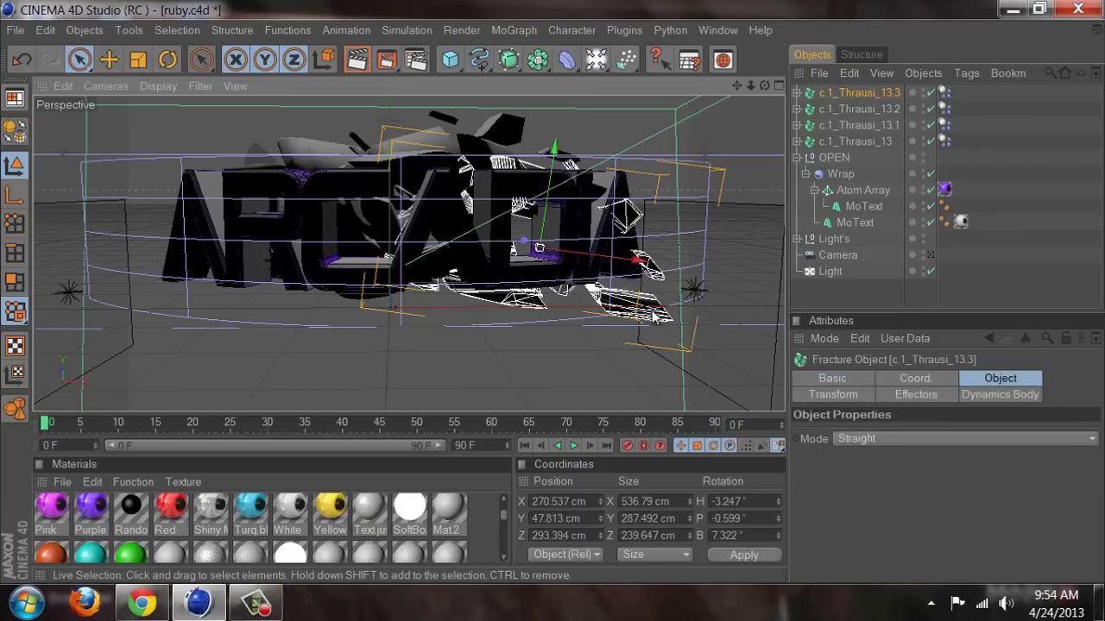
# Step: Expand c.1_Thrausi_13.3 and move its Pieces 13 fragment to about X 68 cm, Y 25 cm, Z 2 cm
pyautogui.click(797, 93)
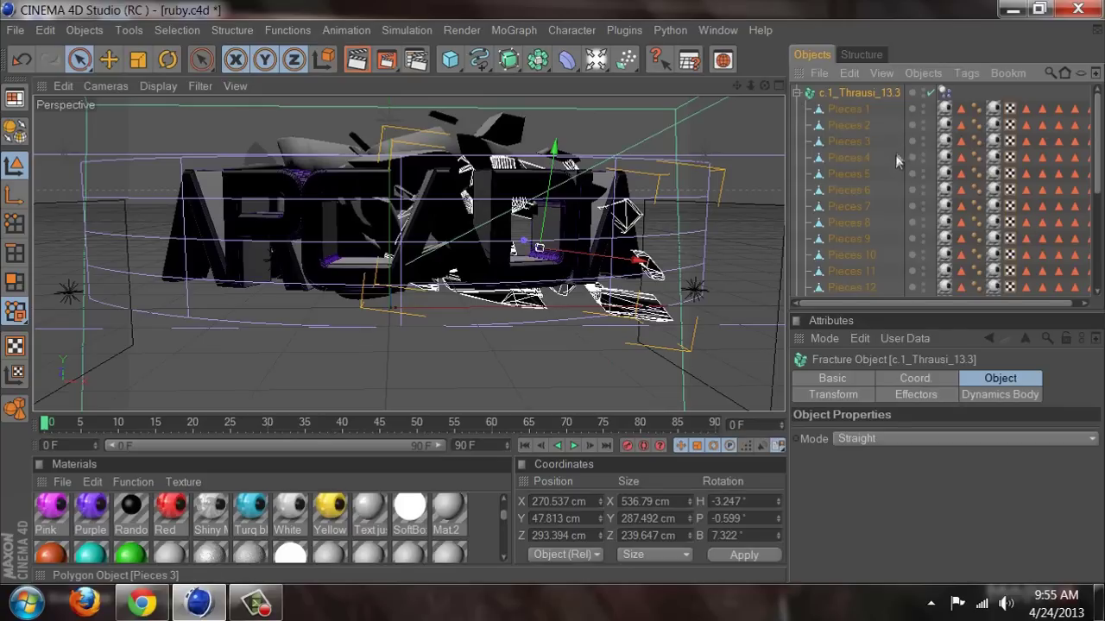
pyautogui.click(863, 221)
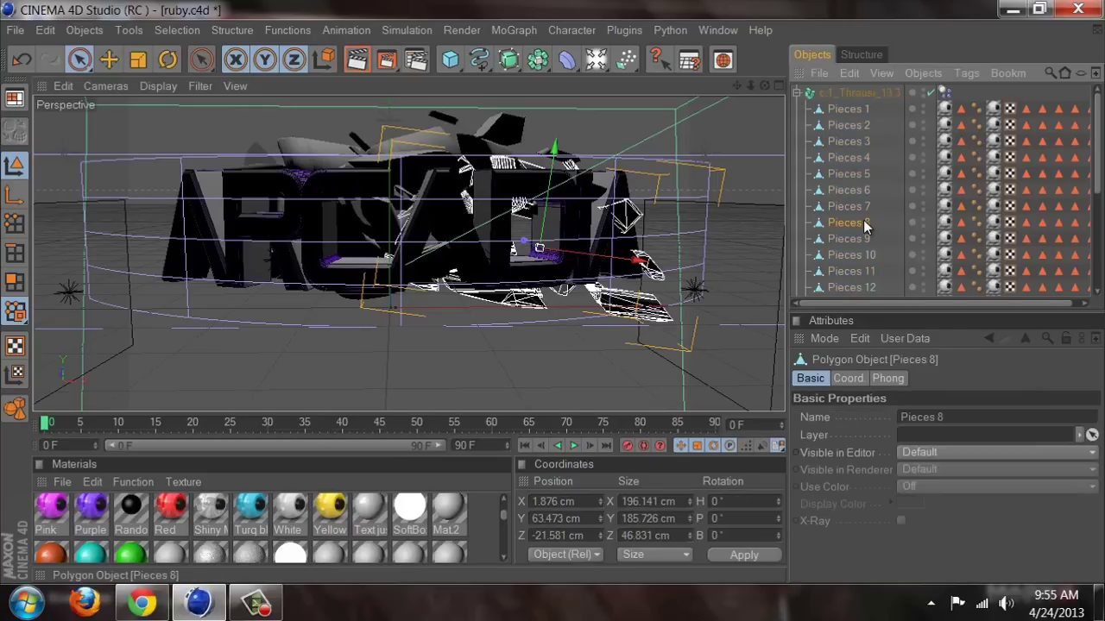
pyautogui.click(857, 240)
pyautogui.click(858, 257)
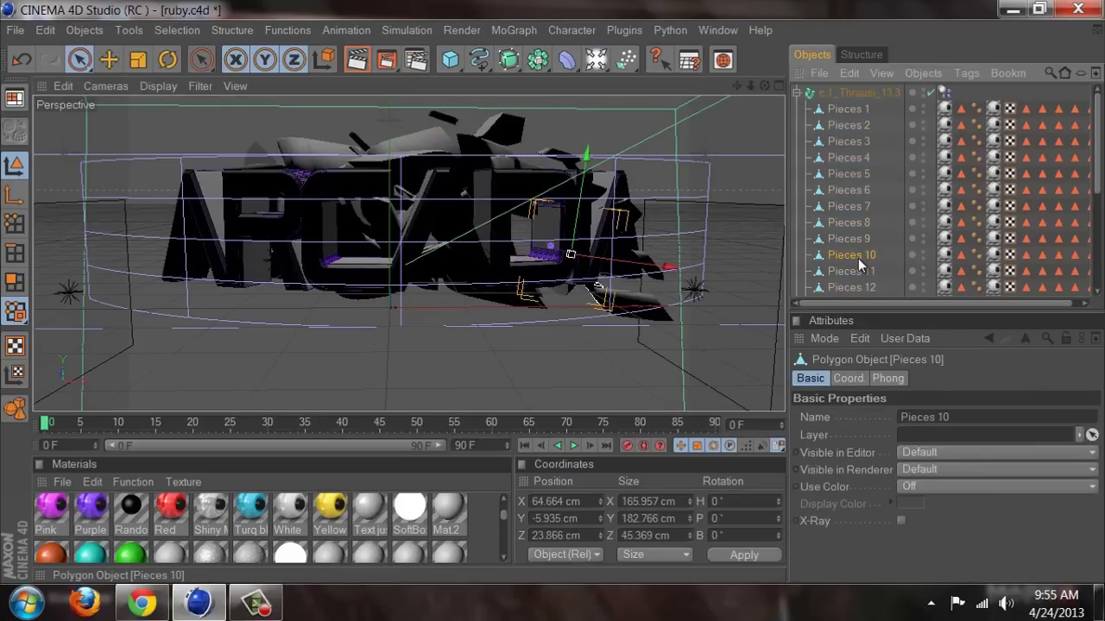
pyautogui.click(857, 271)
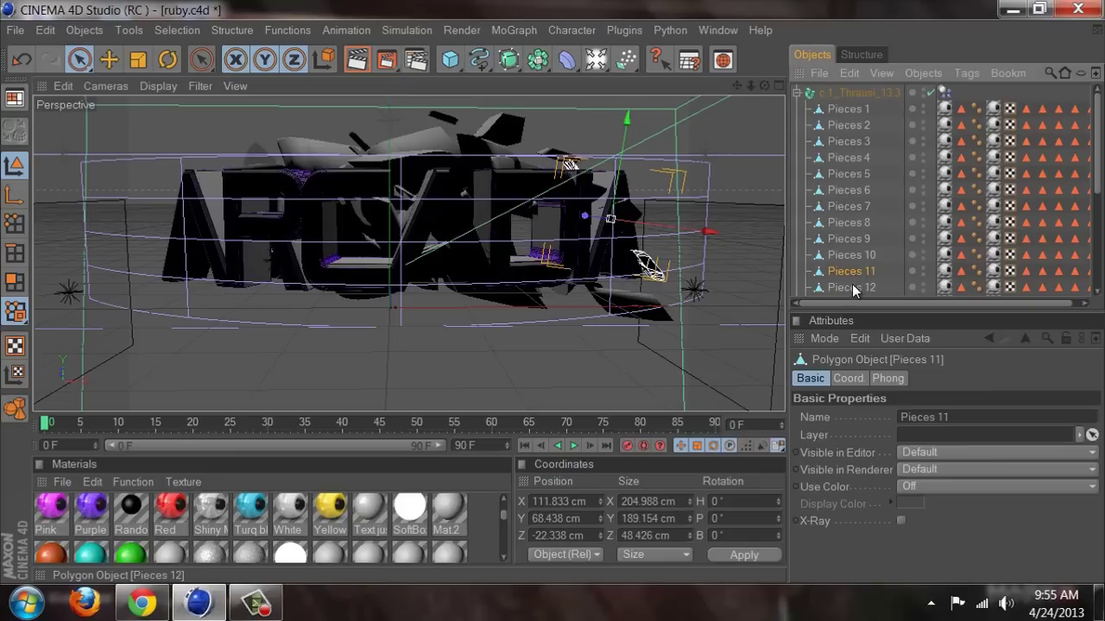
pyautogui.click(851, 288)
pyautogui.scroll(-4, 851, 276)
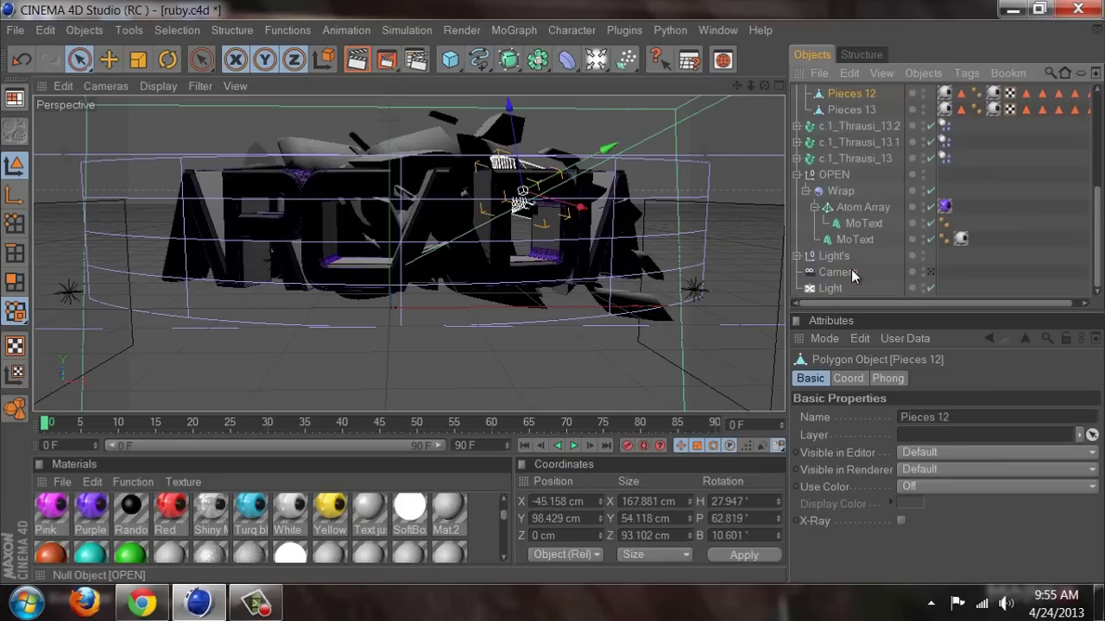
pyautogui.click(870, 109)
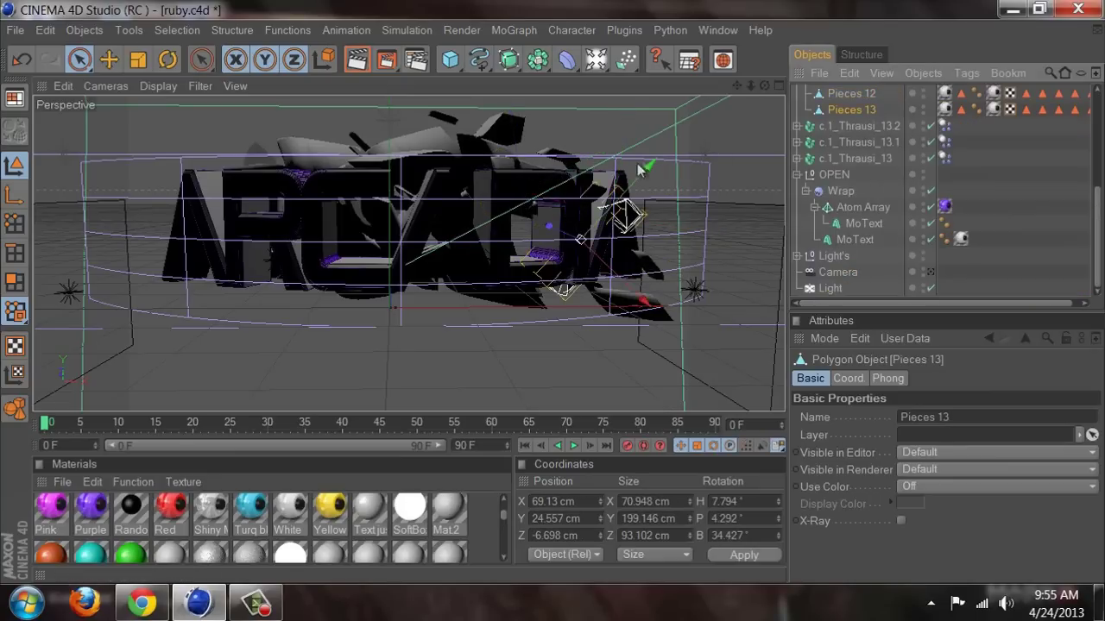
pyautogui.moveTo(561, 233); pyautogui.dragTo(554, 295)
pyautogui.scroll(4, 902, 132)
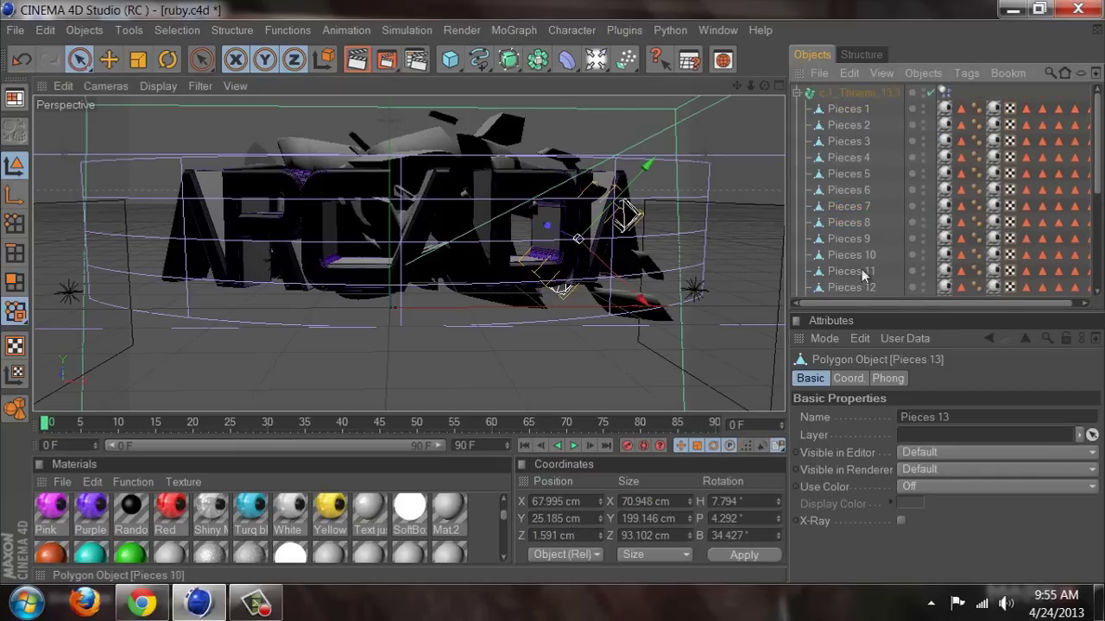
# Step: Move the Pieces 7 fragment of c.1_Thrausi_13.3 back to about Z 134 cm and collapse the fracture's hierarchy
pyautogui.click(865, 277)
pyautogui.click(867, 252)
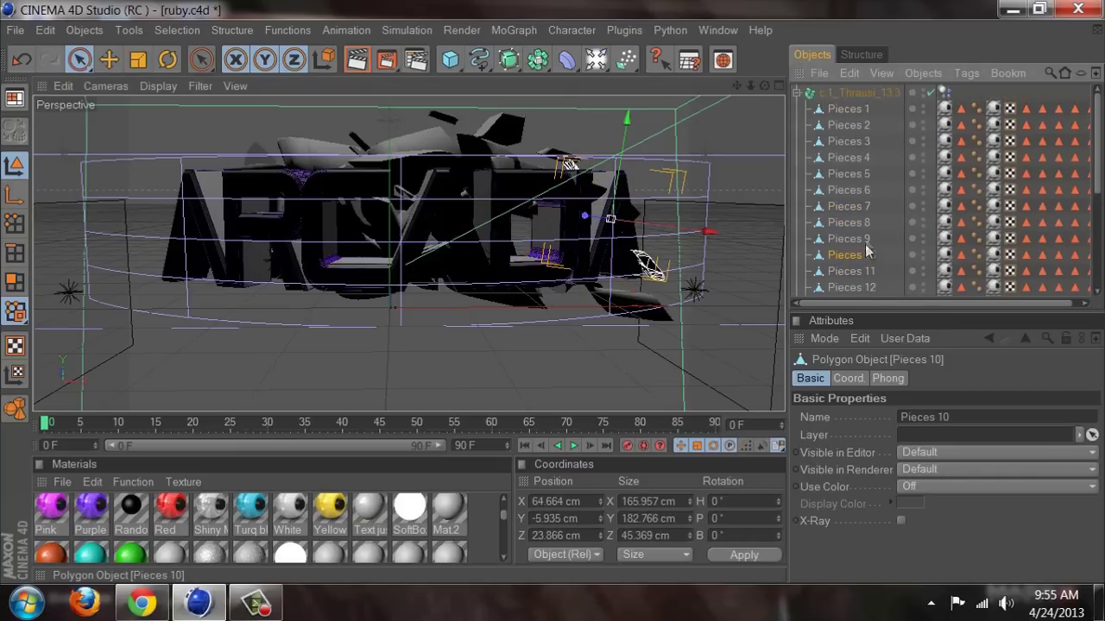
pyautogui.click(862, 238)
pyautogui.click(862, 223)
pyautogui.click(862, 206)
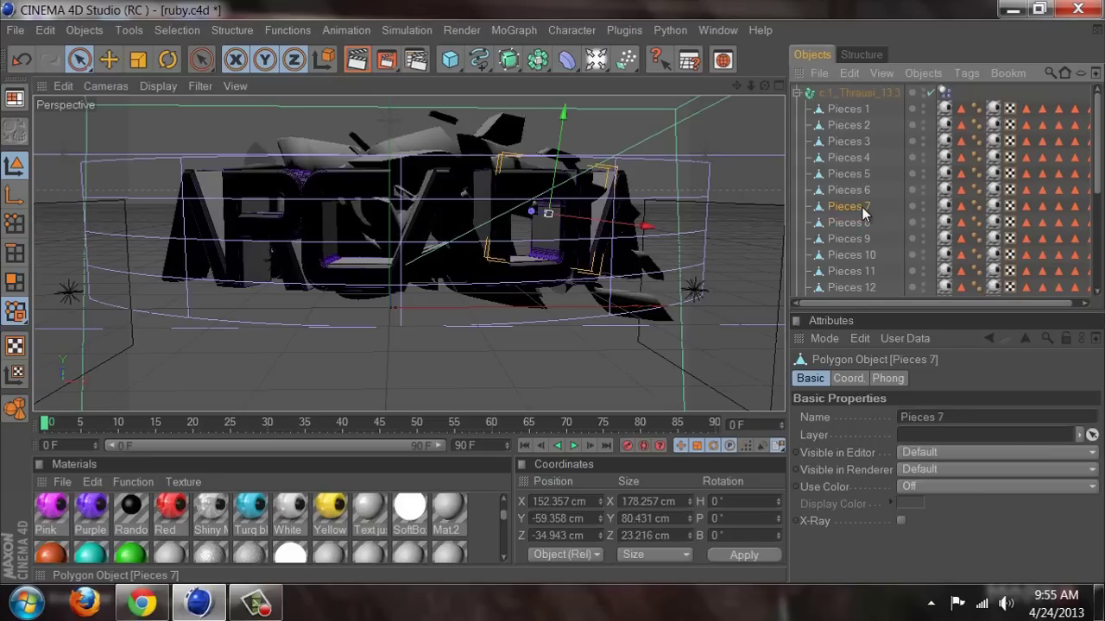
pyautogui.click(858, 190)
pyautogui.click(859, 204)
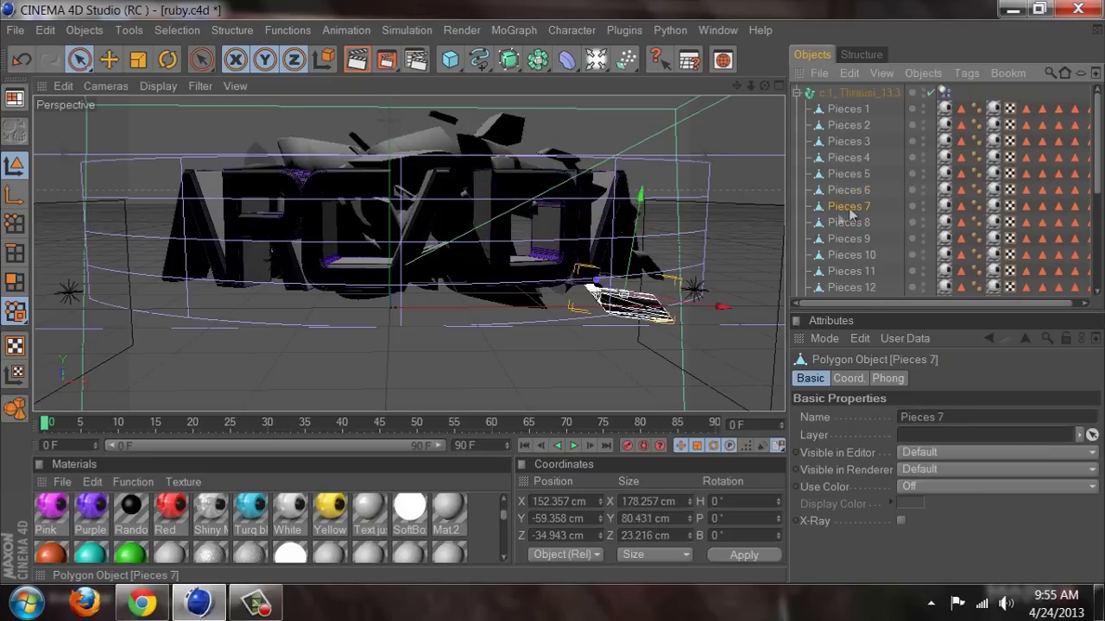
pyautogui.moveTo(675, 275); pyautogui.dragTo(604, 288)
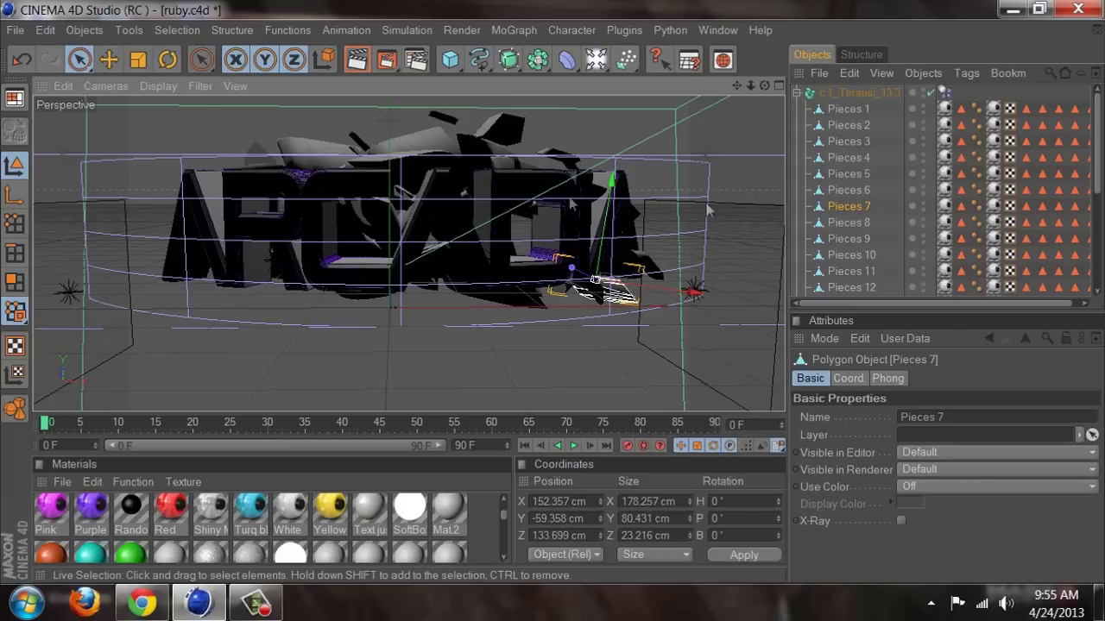
pyautogui.click(799, 93)
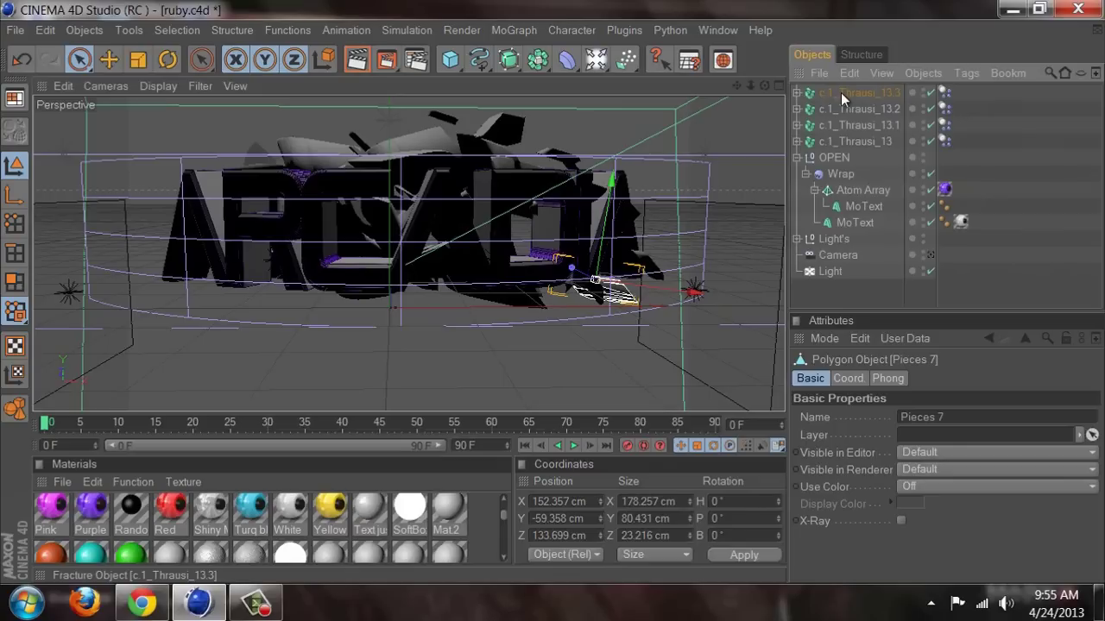
# Step: Duplicate the c.1_Thrausi_13.2 fracture object and move the copy to about X -201 cm, Y -20 cm, Z 324 cm
pyautogui.click(841, 92)
pyautogui.click(839, 110)
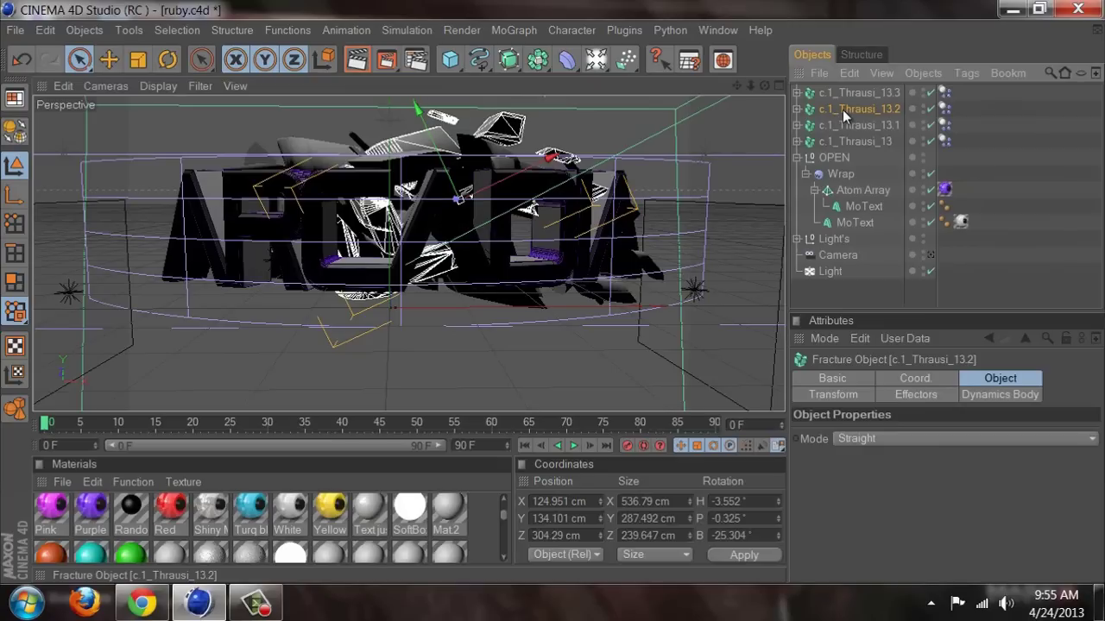
pyautogui.hotkey('ctrl', 'c')
pyautogui.hotkey('ctrl', 'v')
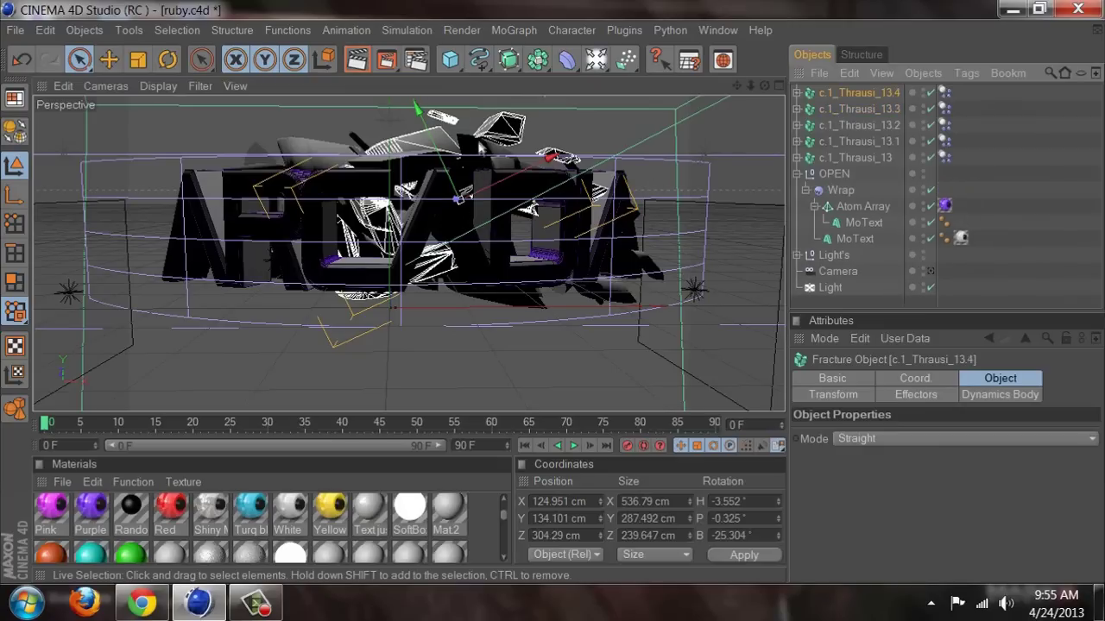
pyautogui.moveTo(495, 192); pyautogui.dragTo(371, 242)
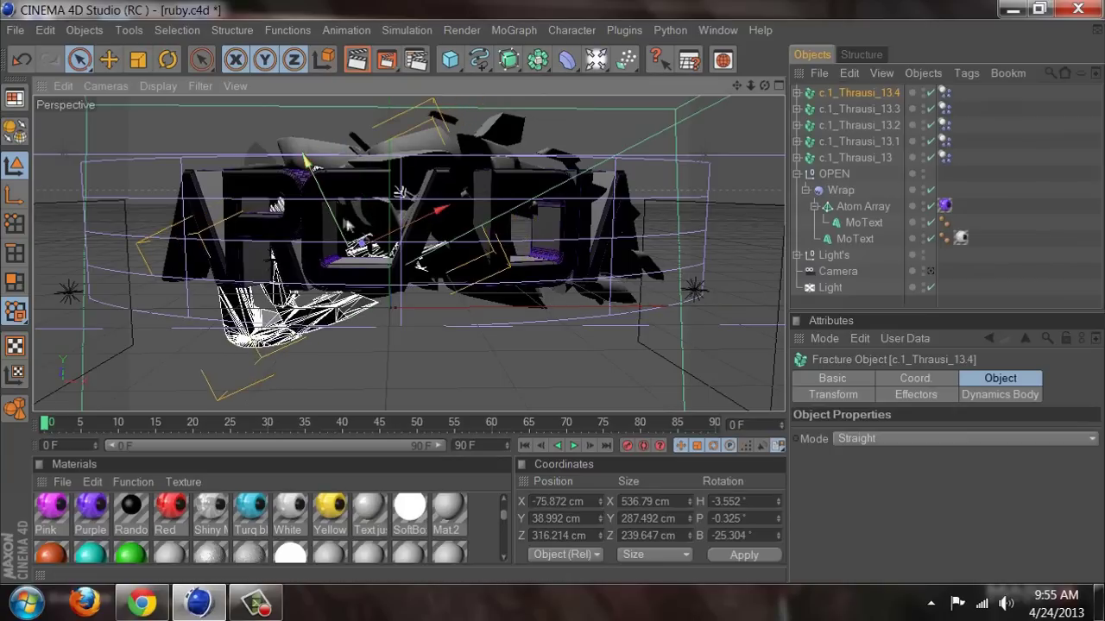
# Step: Rotate the c.1_Thrausi_13.4 fracture copy to about H -13°, P 28°, B -3°
pyautogui.keyDown('alt'); pyautogui.moveTo(530, 313); pyautogui.dragTo(552, 298); pyautogui.keyUp('alt')
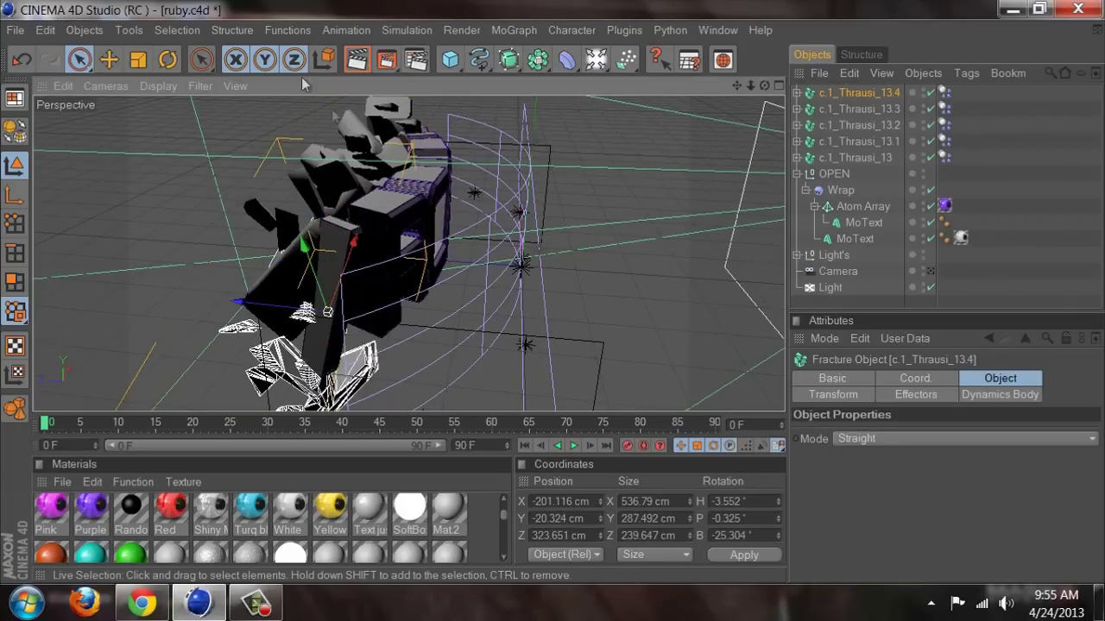
pyautogui.click(168, 58)
pyautogui.moveTo(449, 318); pyautogui.dragTo(328, 287)
pyautogui.press('space')
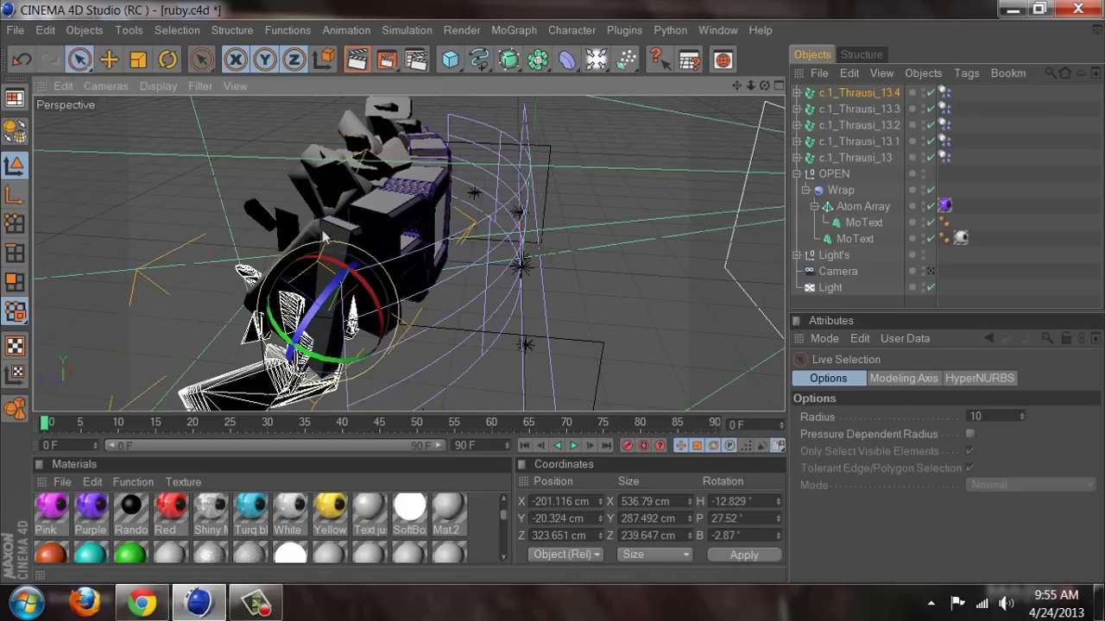
# Step: Move c.1_Thrausi_13.4 behind the first letters of the text, to about X -218 cm, Y 82 cm, Z 336 cm
pyautogui.moveTo(358, 287); pyautogui.dragTo(553, 291)
pyautogui.moveTo(318, 273); pyautogui.dragTo(361, 309)
pyautogui.moveTo(561, 298)
pyautogui.keyDown('alt'); pyautogui.mouseDown()
pyautogui.moveTo(574, 316)
pyautogui.moveTo(552, 289)
pyautogui.mouseUp(); pyautogui.keyUp('alt')
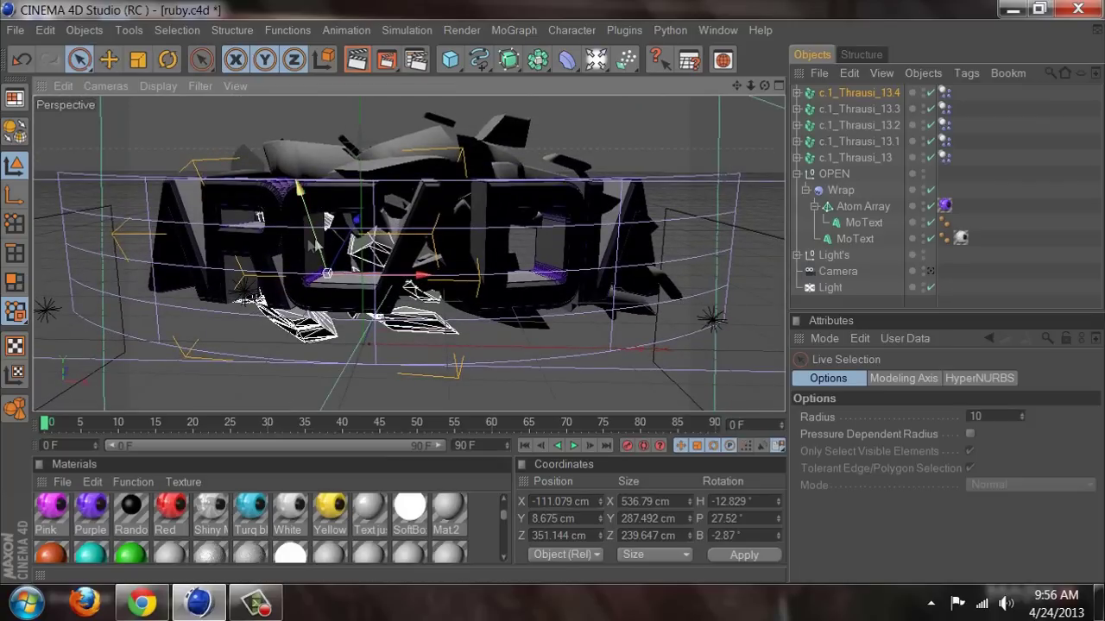
pyautogui.click(306, 226)
pyautogui.click(300, 330)
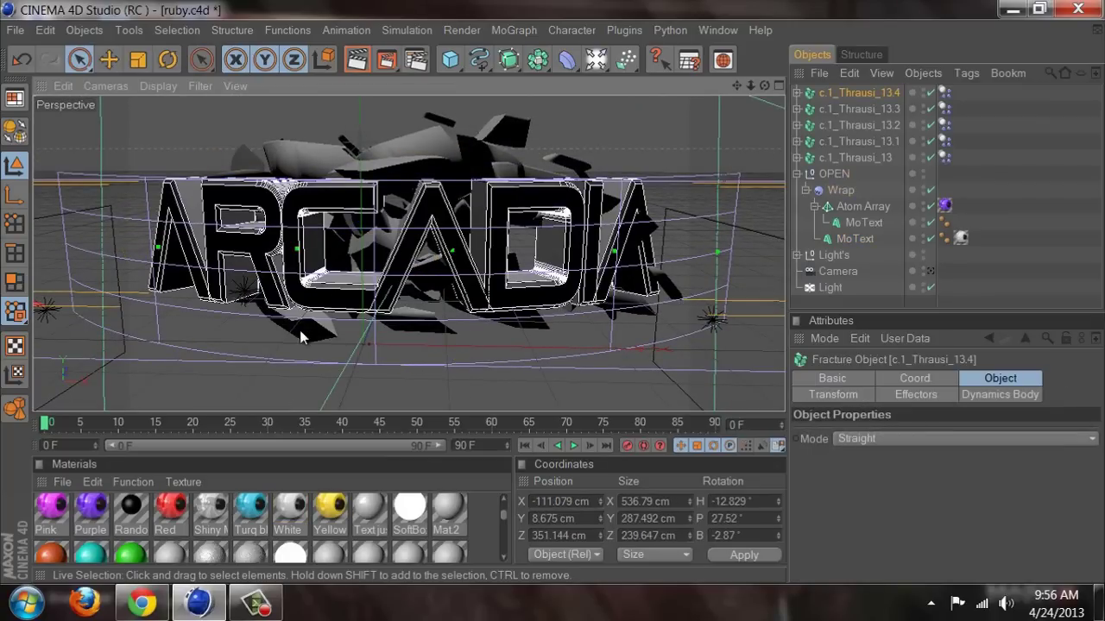
pyautogui.moveTo(318, 243); pyautogui.dragTo(552, 291)
pyautogui.keyDown('alt'); pyautogui.moveTo(406, 362); pyautogui.dragTo(552, 291); pyautogui.keyUp('alt')
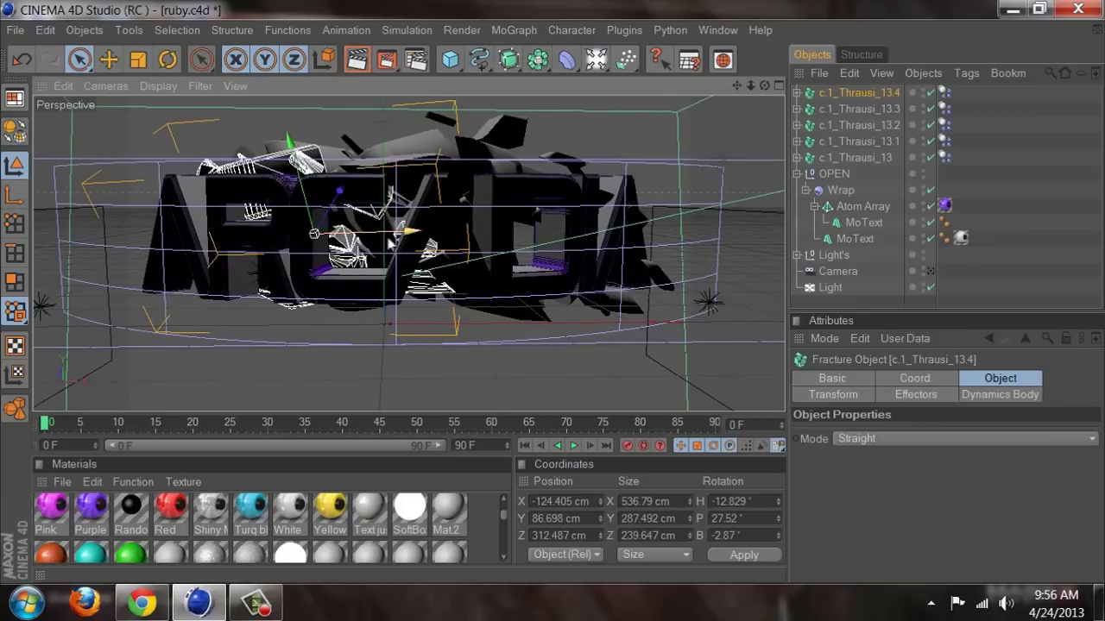
pyautogui.moveTo(406, 232); pyautogui.dragTo(355, 234)
# Step: Rotate c.1_Thrausi_13.4 to about H 0°, P 29°, B -25° behind the text
pyautogui.click(167, 59)
pyautogui.moveTo(379, 198); pyautogui.dragTo(364, 177)
pyautogui.moveTo(362, 147); pyautogui.dragTo(361, 147)
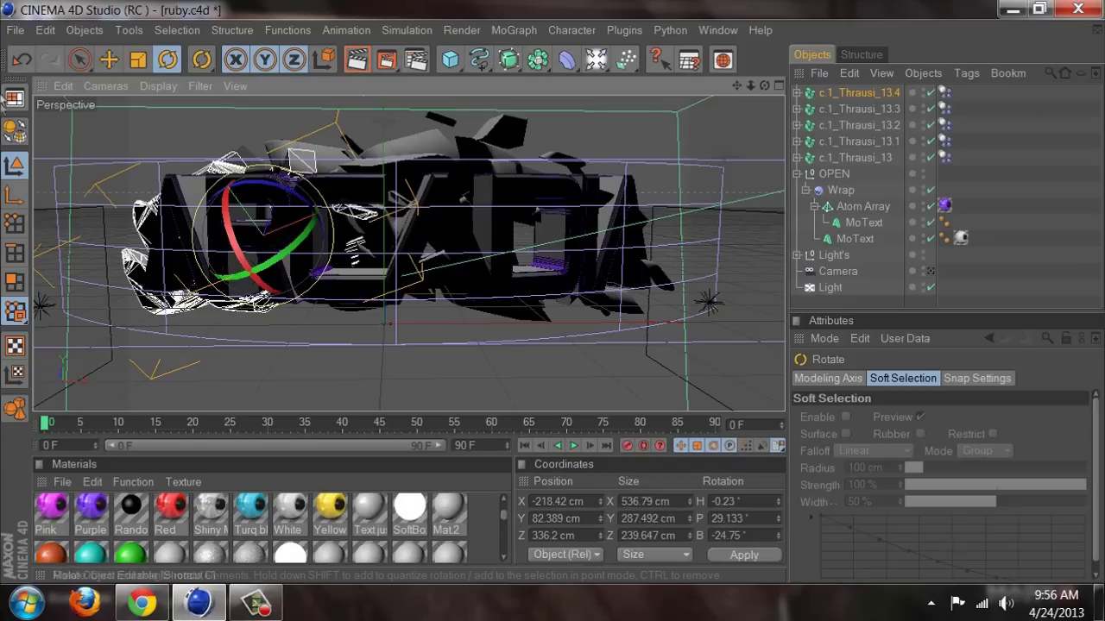
pyautogui.click(81, 59)
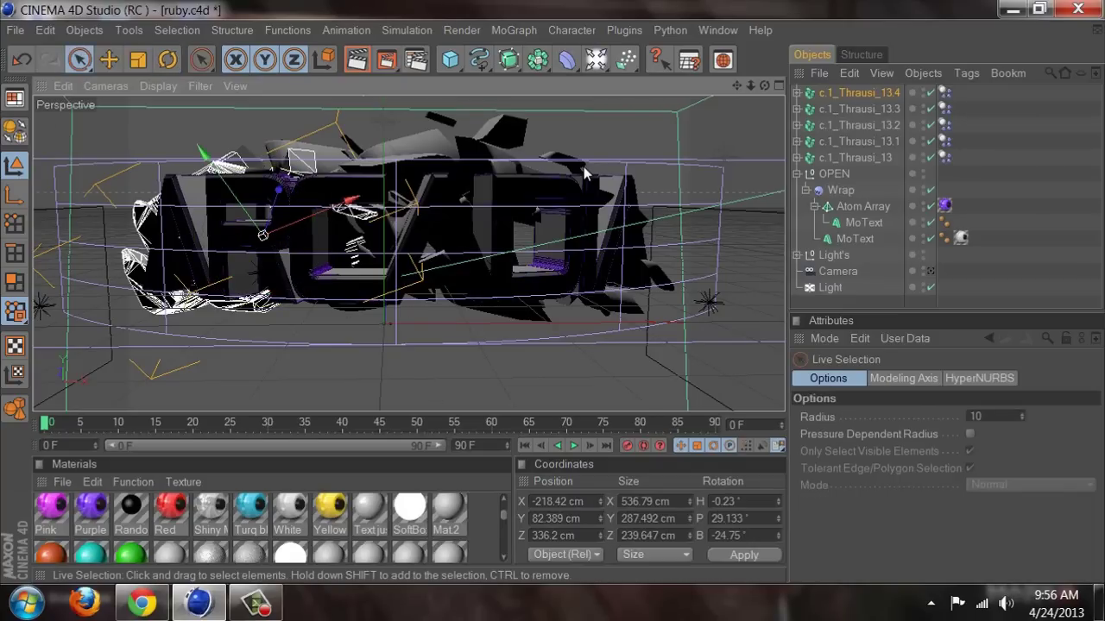
# Step: Clear the object selection and render a preview of the ARCADIA text and surrounding fragments in the Perspective view
pyautogui.click(397, 155)
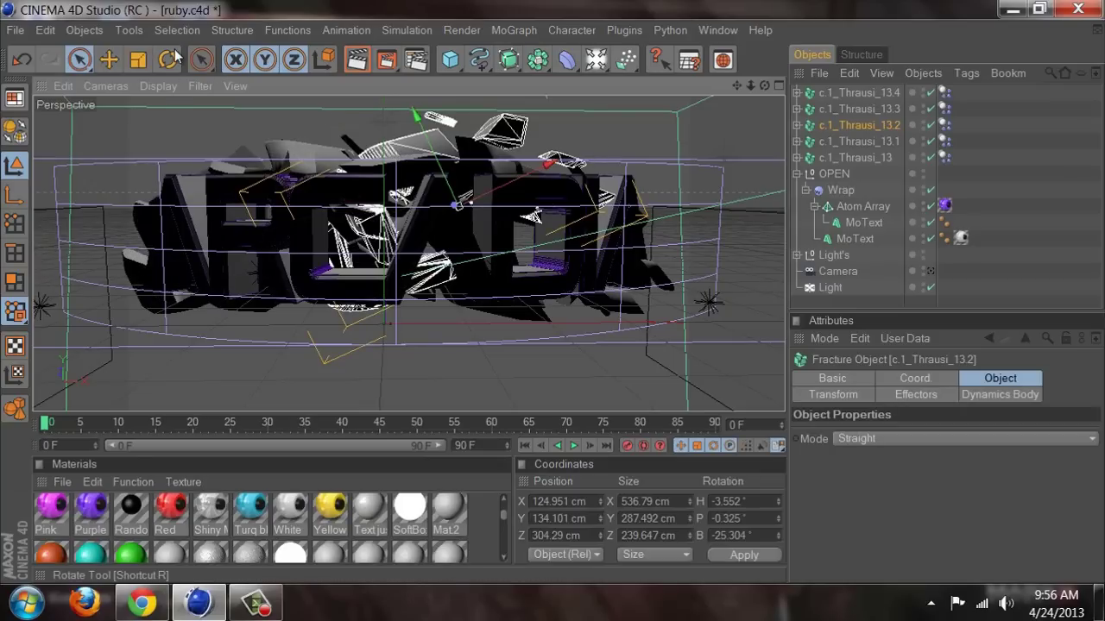
pyautogui.click(479, 367)
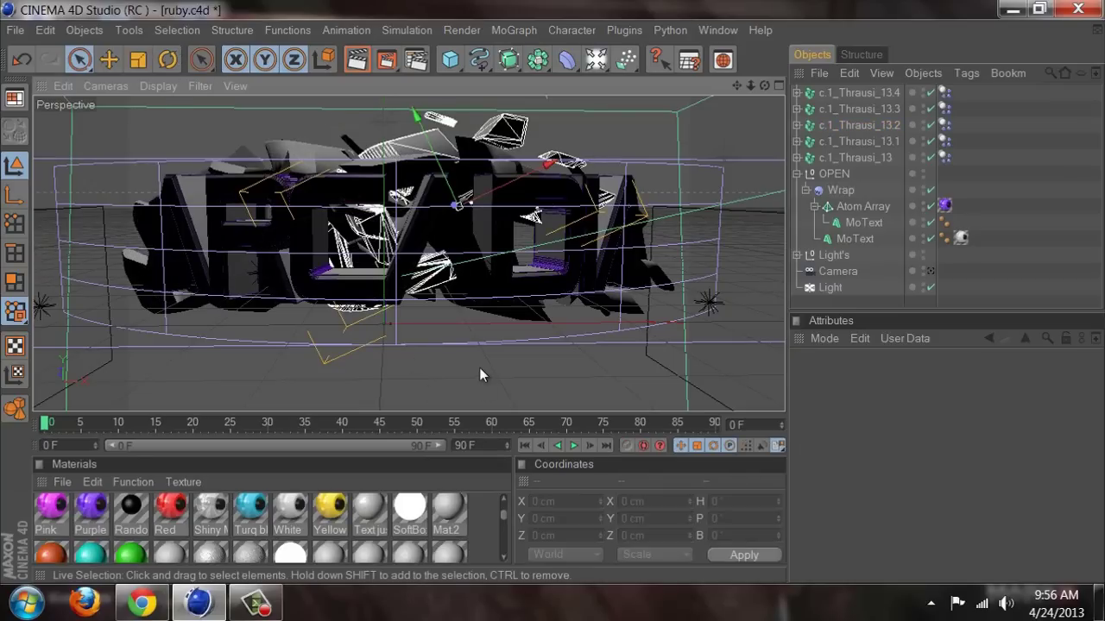
pyautogui.scroll(3, 552, 294)
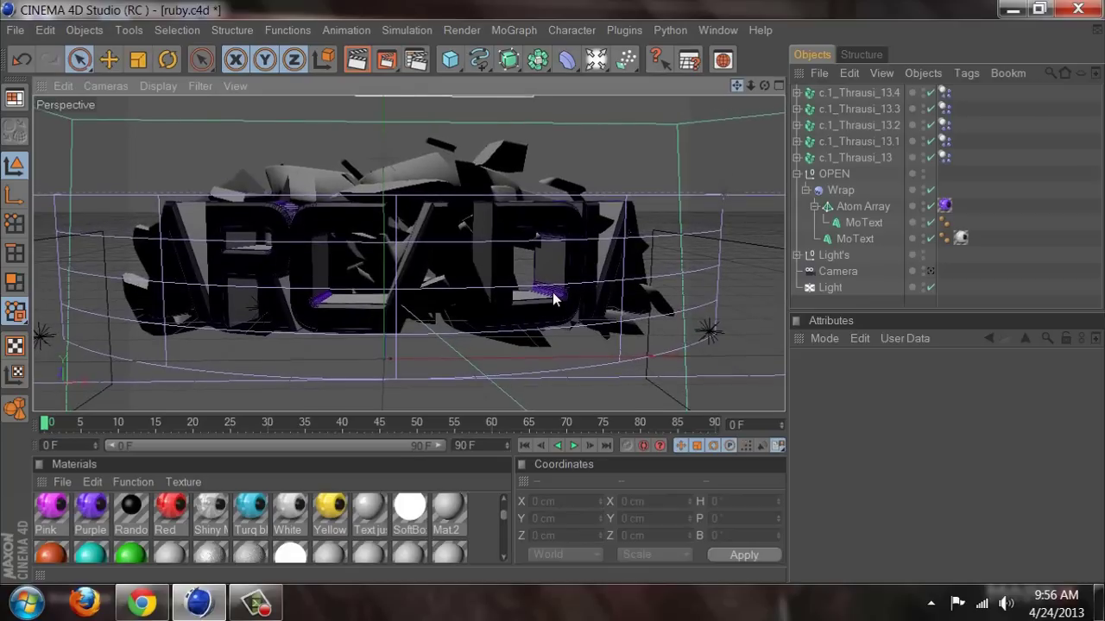
pyautogui.scroll(2, 552, 298)
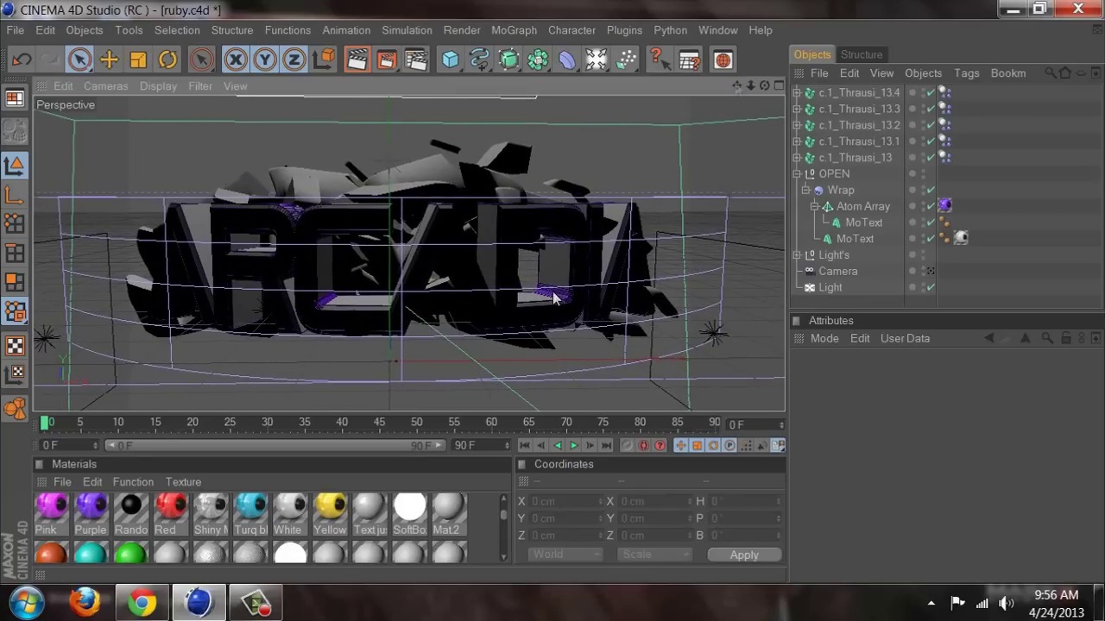
pyautogui.hotkey('ctrl', 'r')
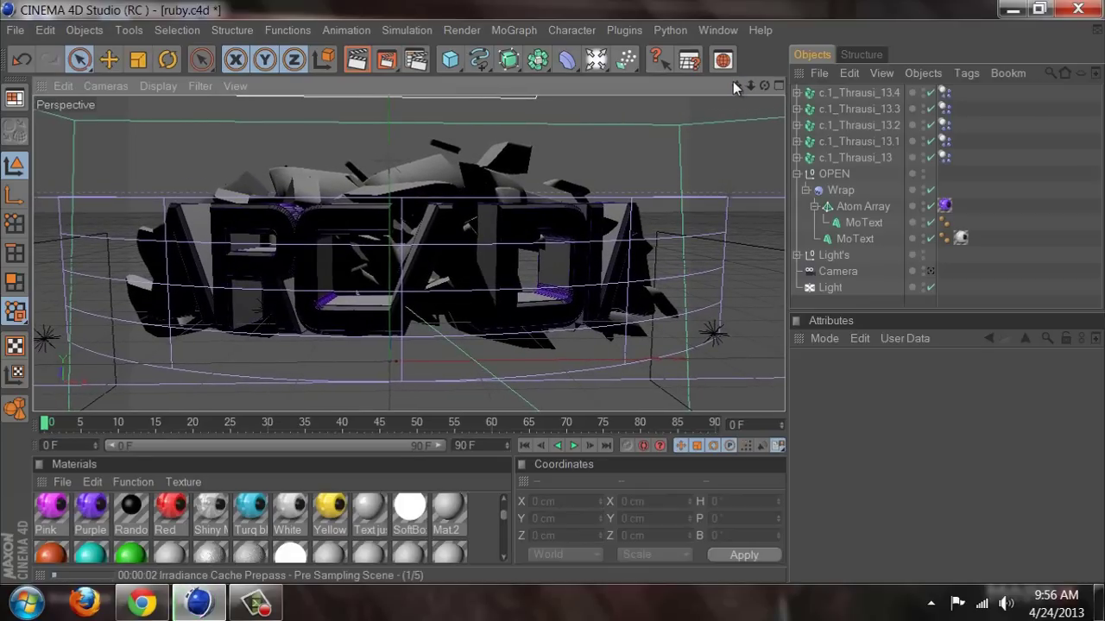
pyautogui.click(255, 602)
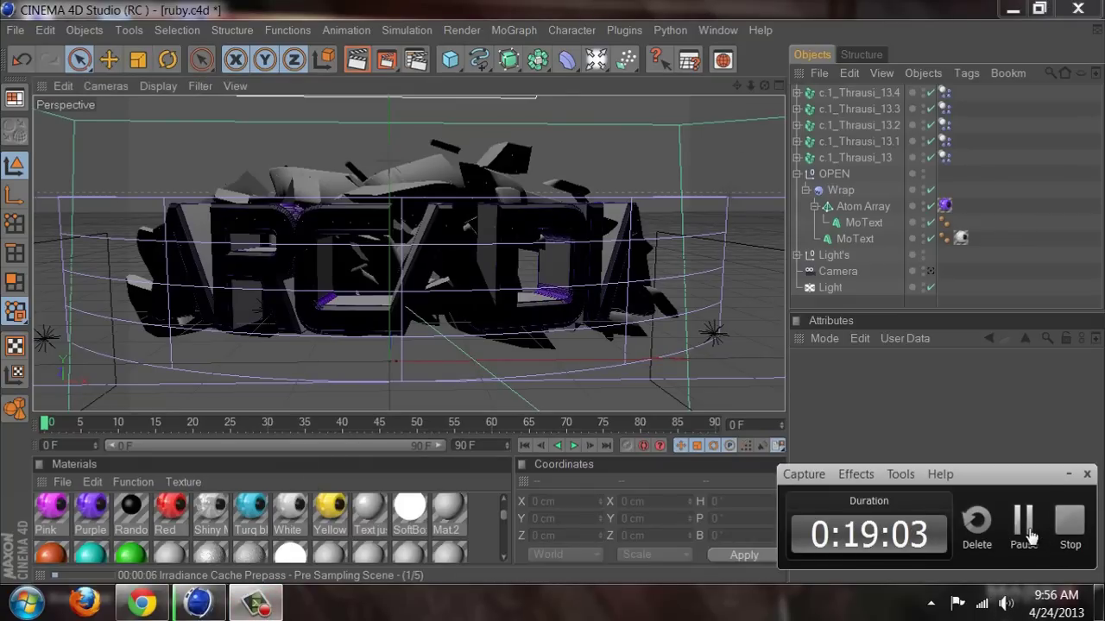
pyautogui.click(1030, 535)
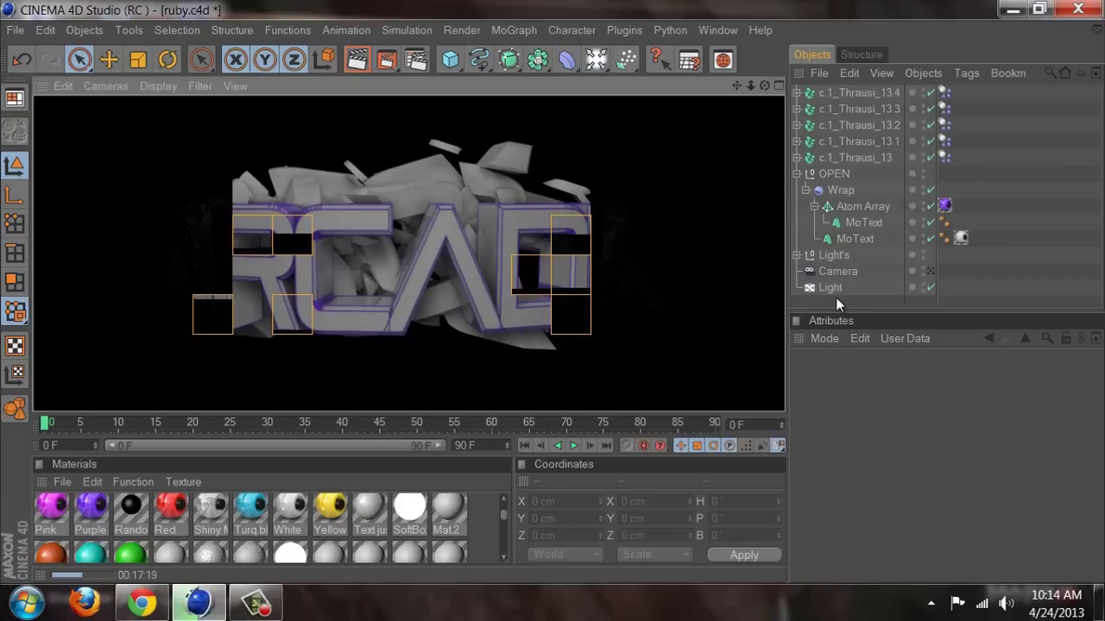
pyautogui.click(257, 606)
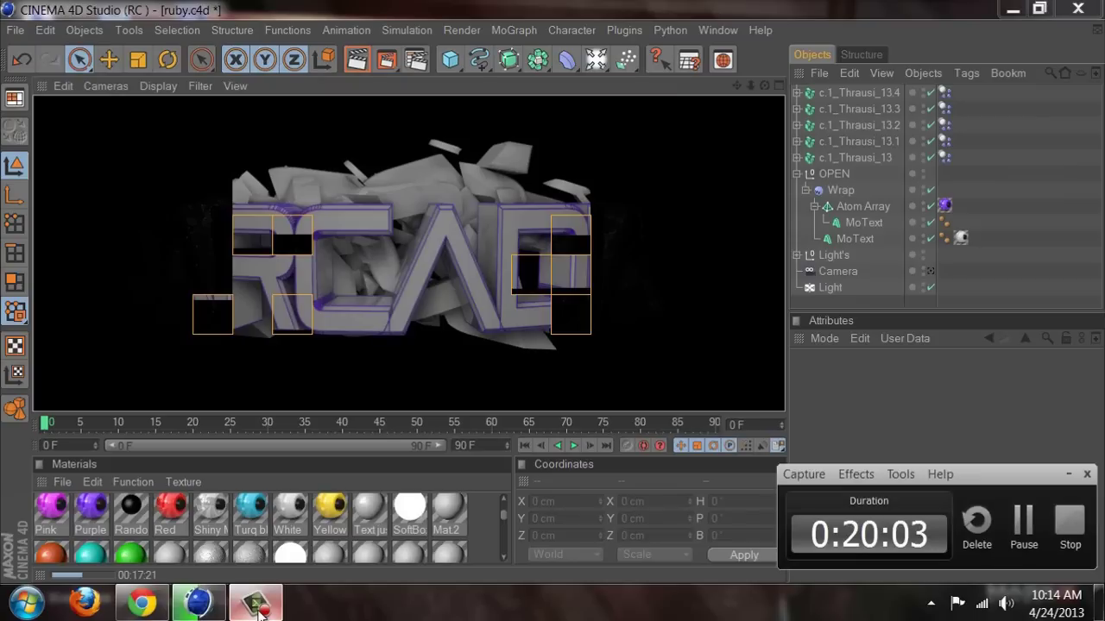